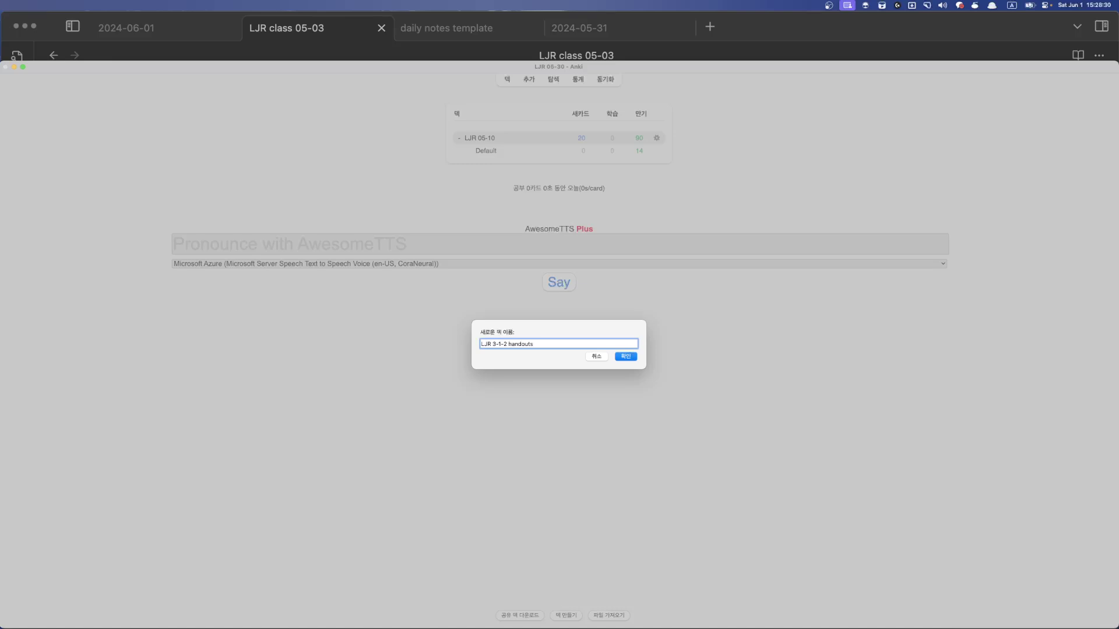
Create the deck "LJR 3-1-2 handouts" and nest it under the LJR 05-10 deck
key(Return)
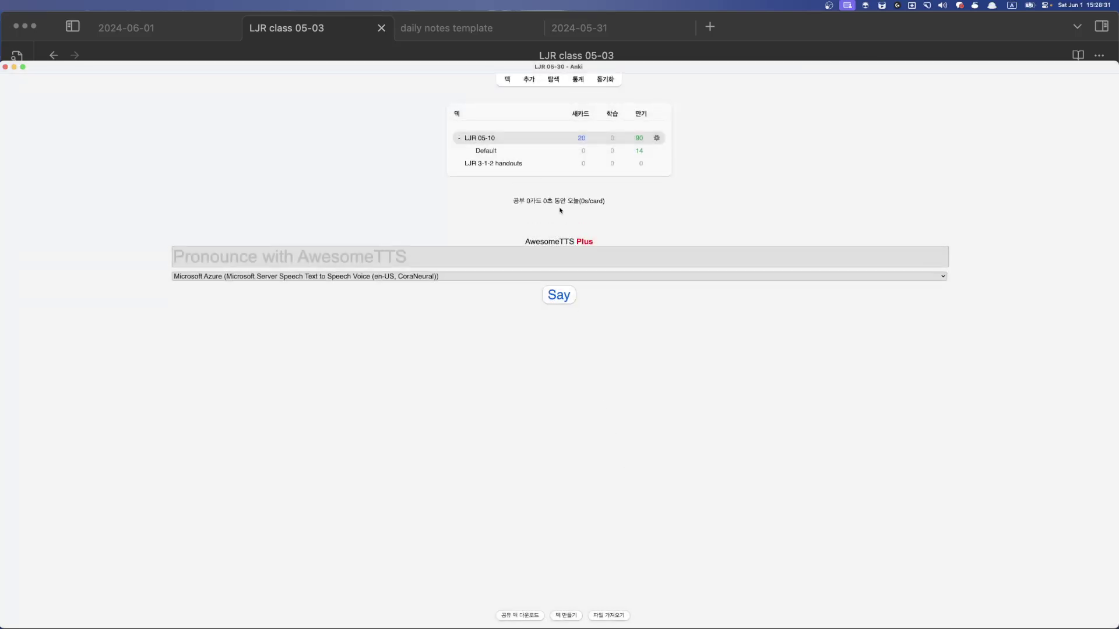
mouse_move(500, 164)
mouse_down()
mouse_move(495, 141)
mouse_move(503, 165)
mouse_up()
click(503, 165)
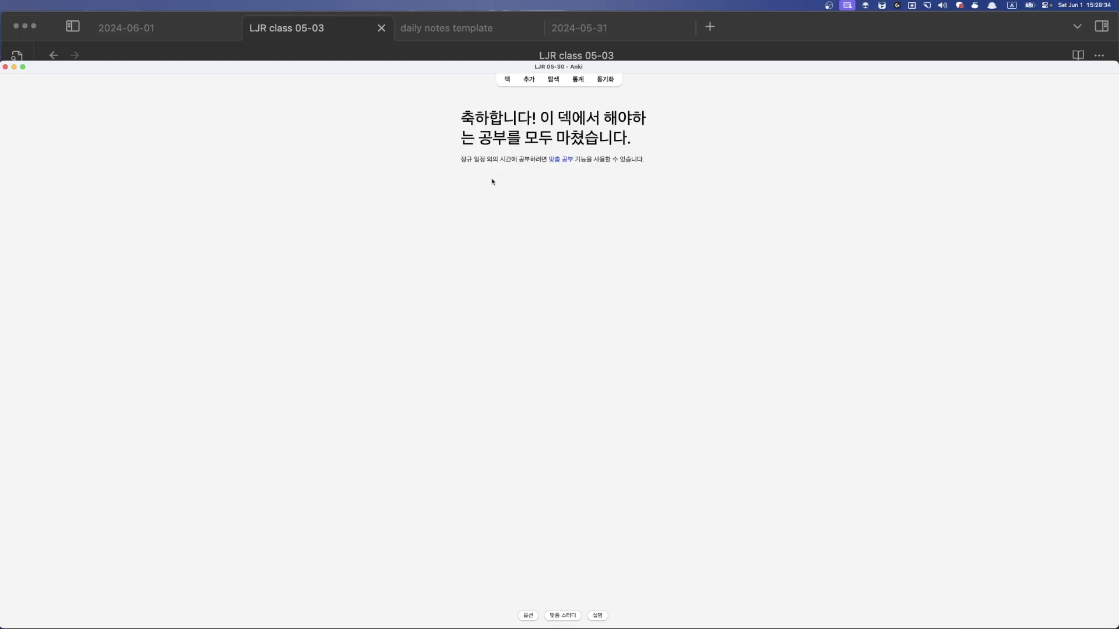
click(507, 79)
click(489, 163)
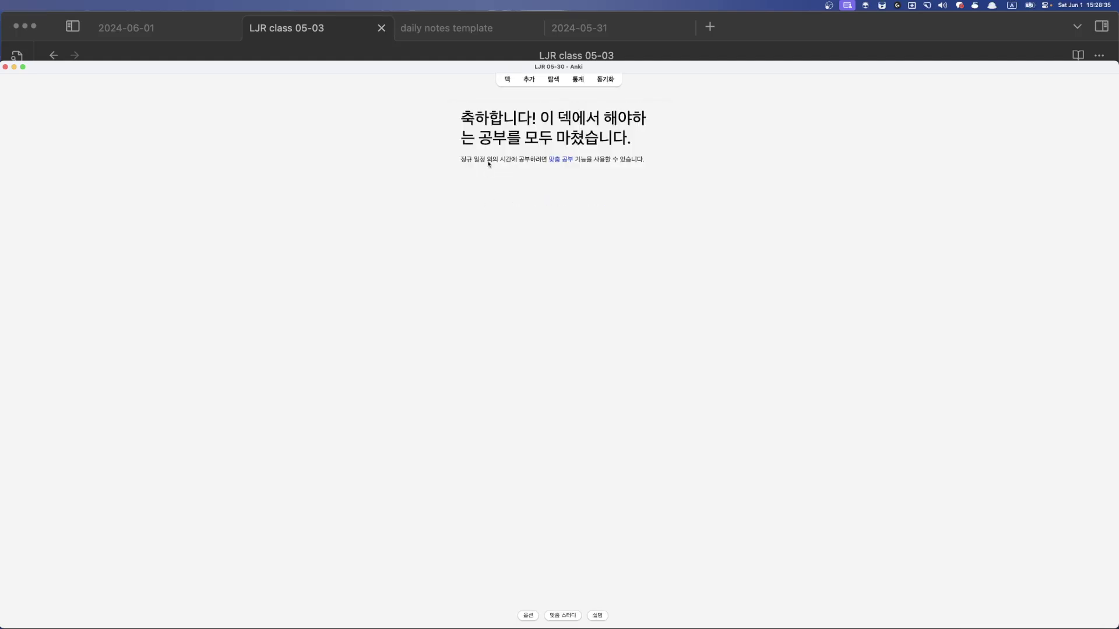
click(515, 80)
drag(480, 137, 480, 138)
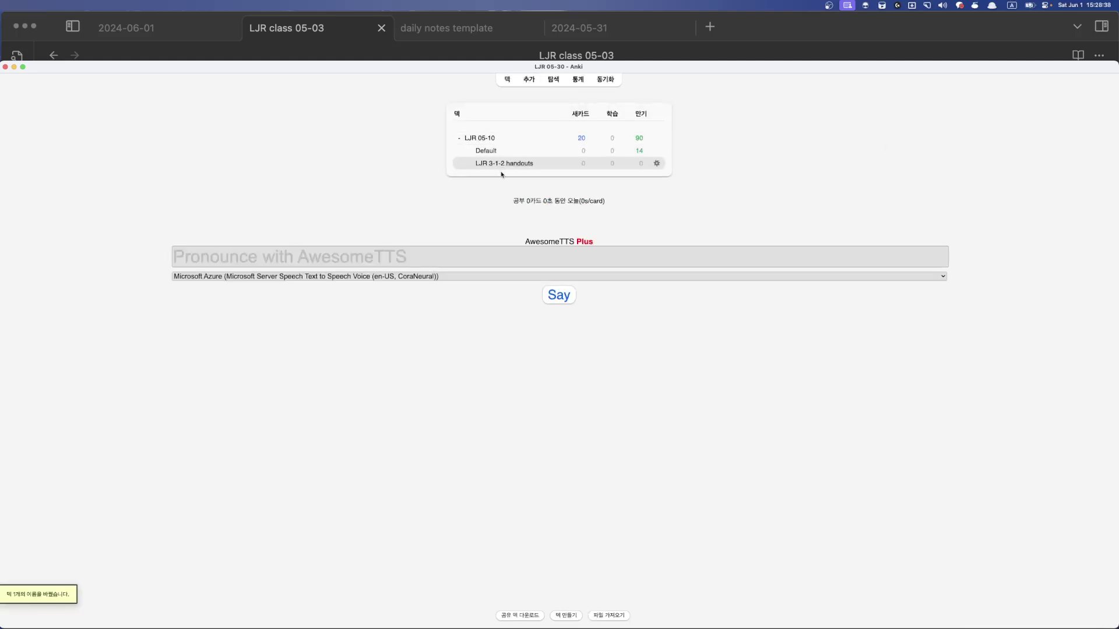
Open the nested LJR 3-1-2 handouts deck and start a new note of type Basic (and reversed card)
click(502, 165)
click(530, 79)
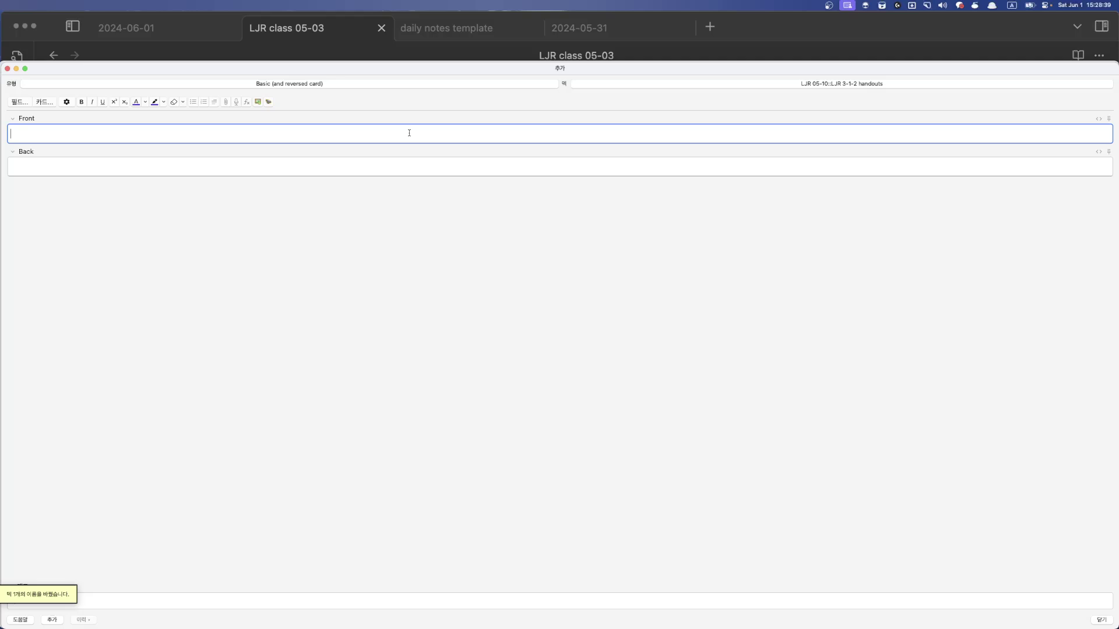
click(353, 84)
double_click(517, 287)
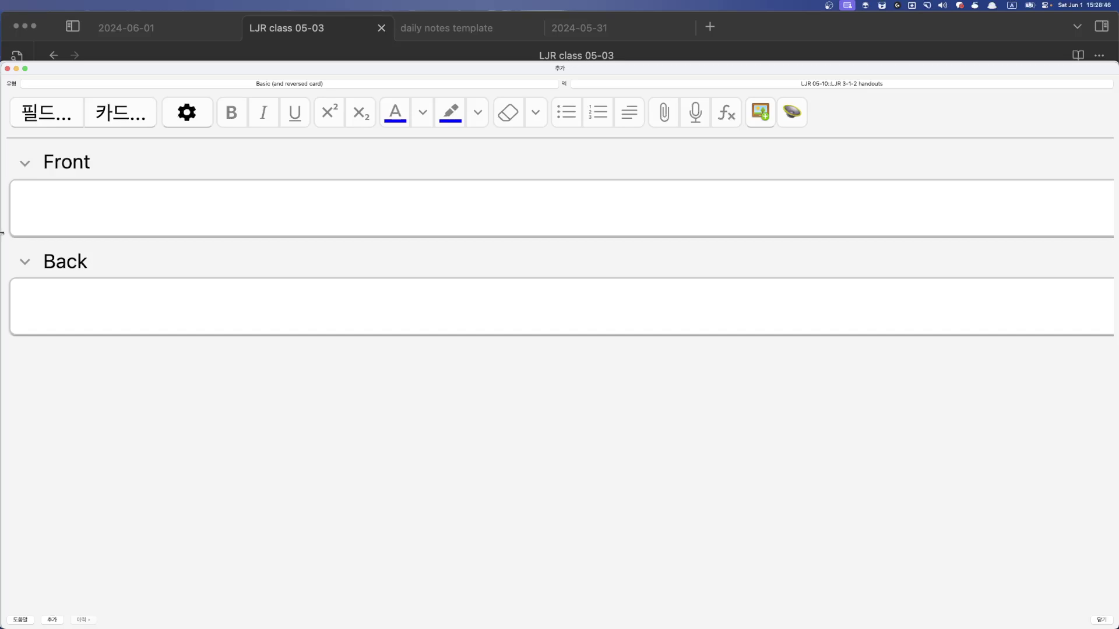
Narrow the new-note window from its left edge and switch to the Preview window with the scanned vocabulary sheet
drag(1, 233, 643, 233)
click(529, 233)
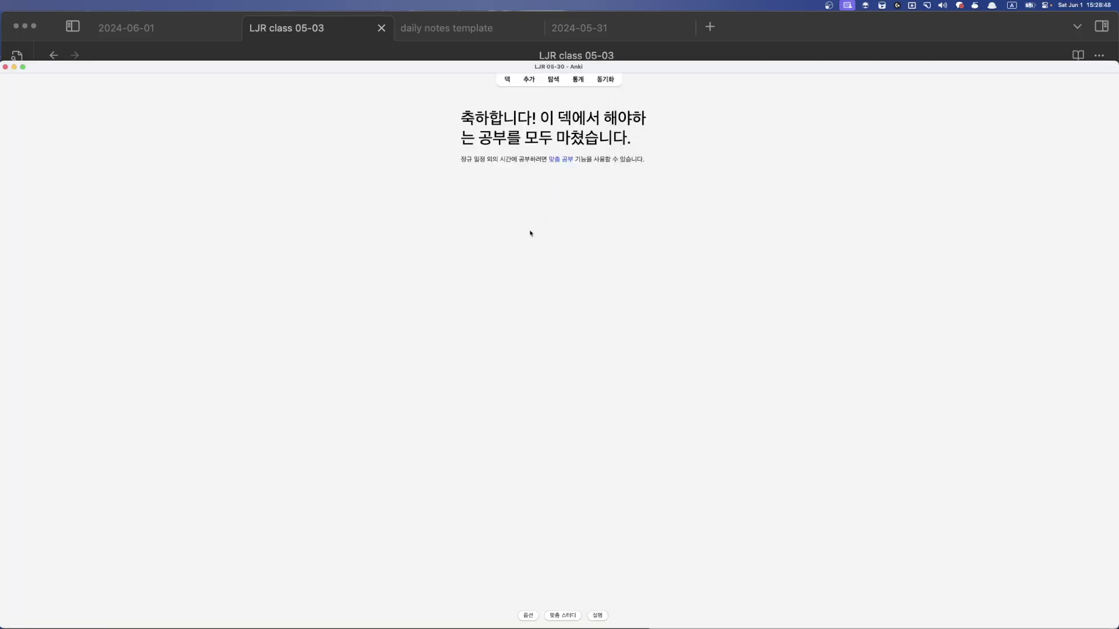
key(super+Tab)
key(super+Tab)
key(super+Tab)
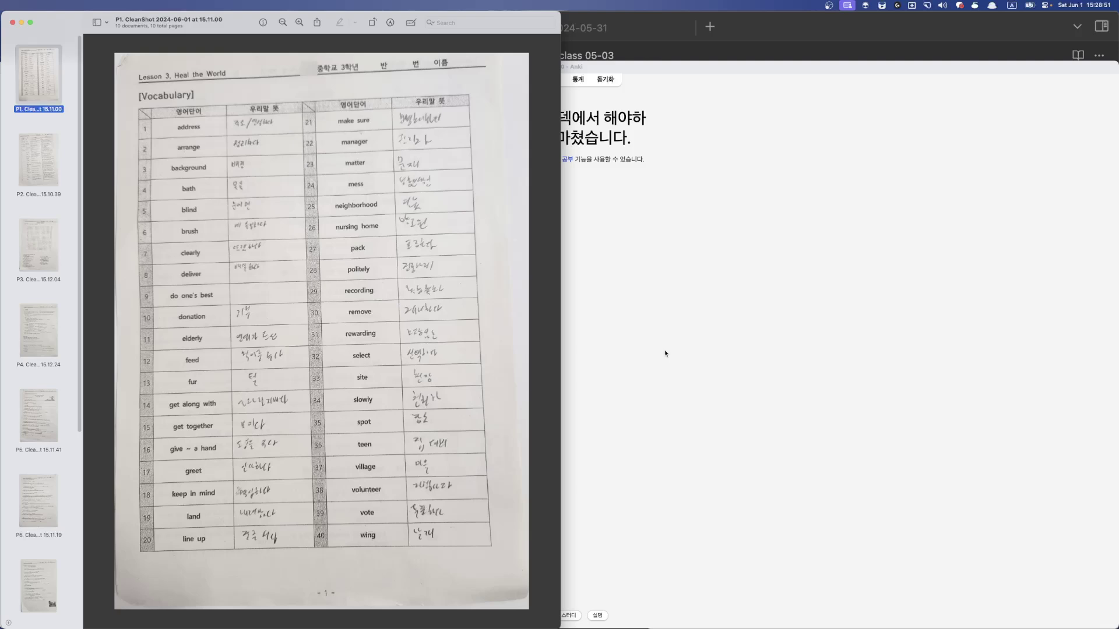
Minimise the main deck window and widen the new-note window up to the vocabulary scan, leaving its Front field expanded and empty
click(664, 352)
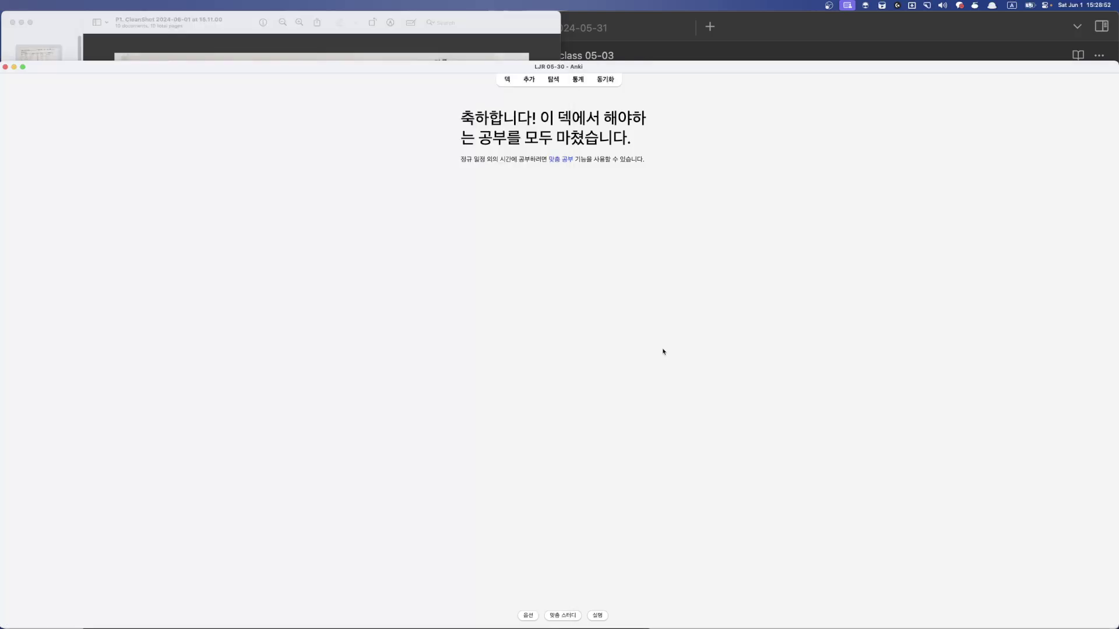
key(super+m)
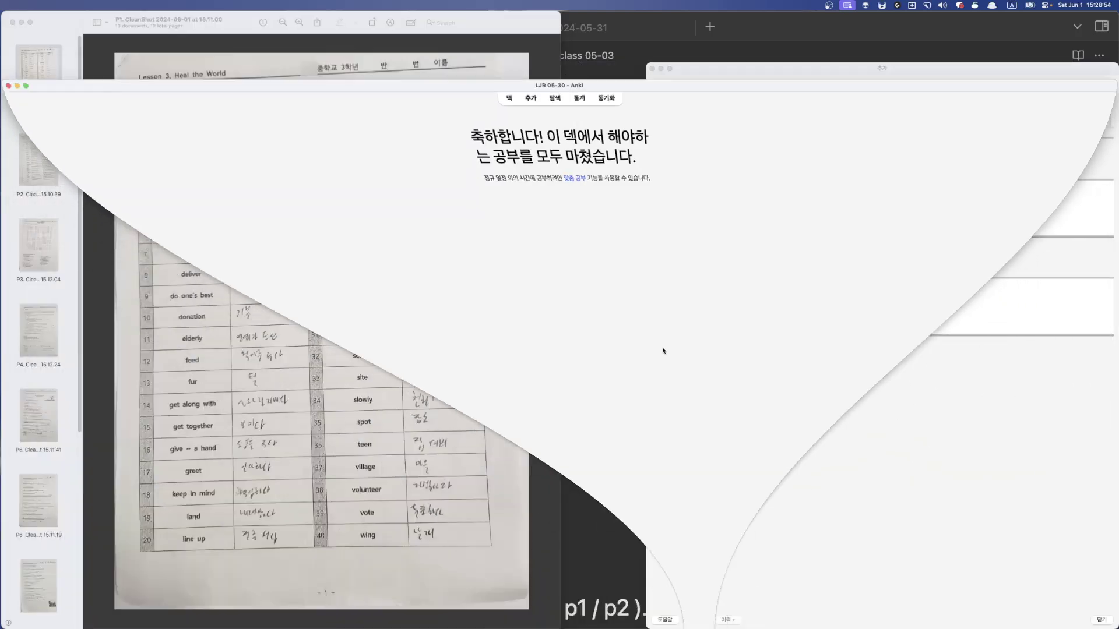
click(671, 162)
drag(645, 169, 561, 169)
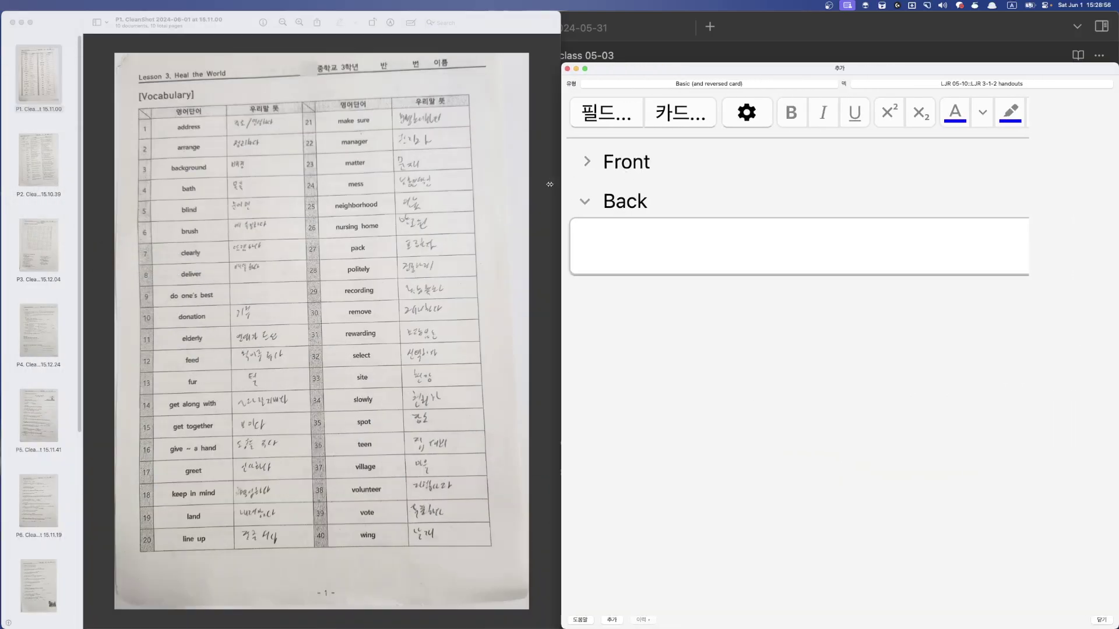
click(584, 163)
text(s)
key(BackSpace)
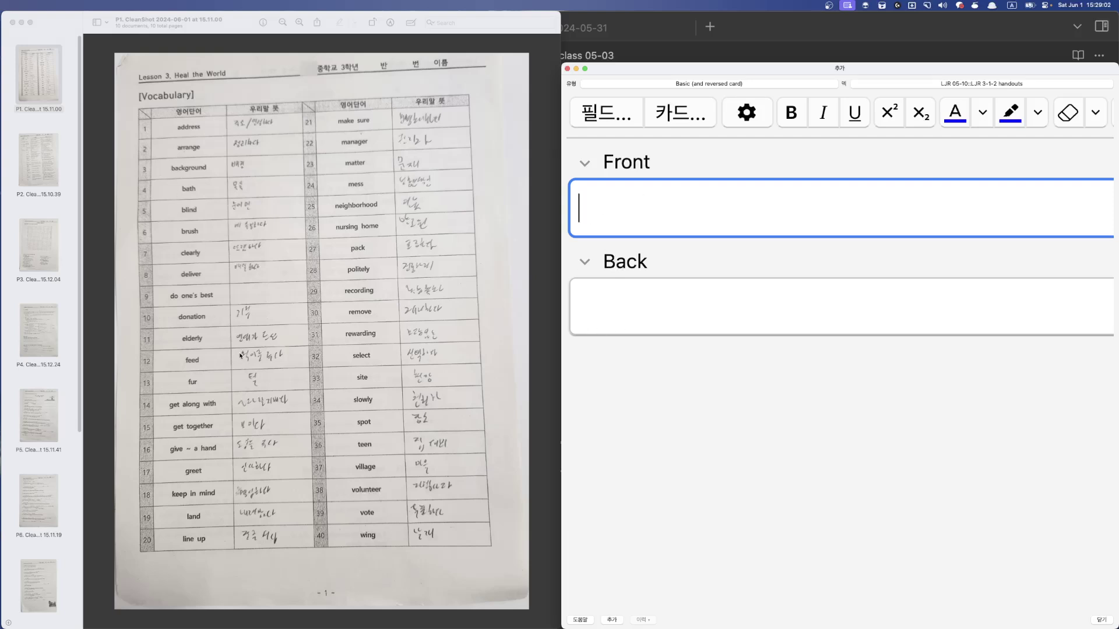
Switch to Numbers, create a spreadsheet from the Blank template, and fit its window beside the vocabulary scan
key(alt+space)
text(numbers)
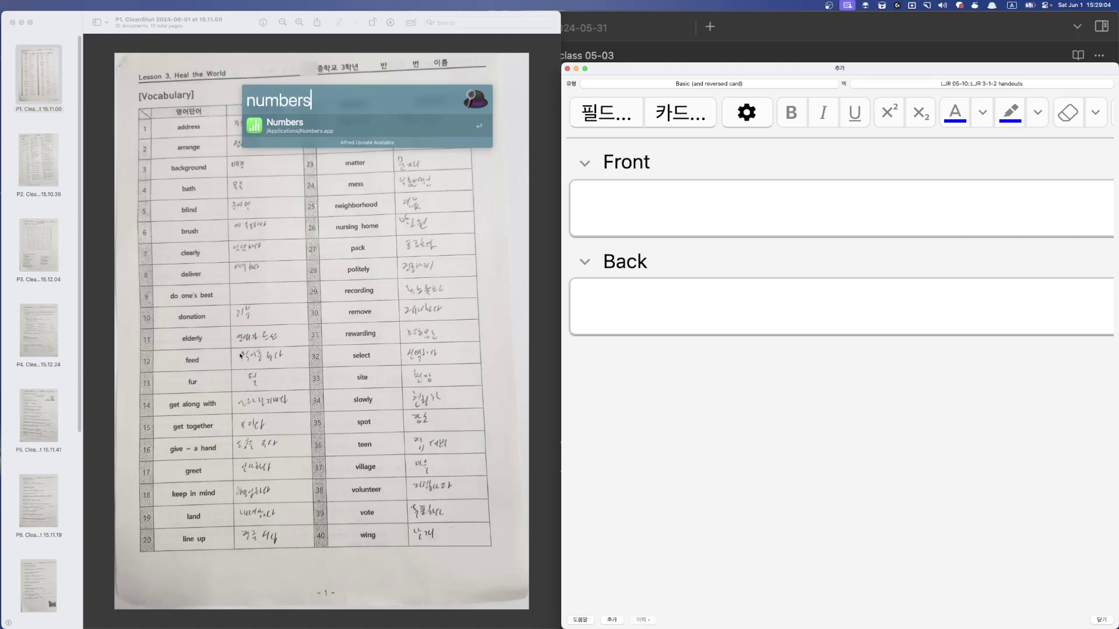
key(Escape)
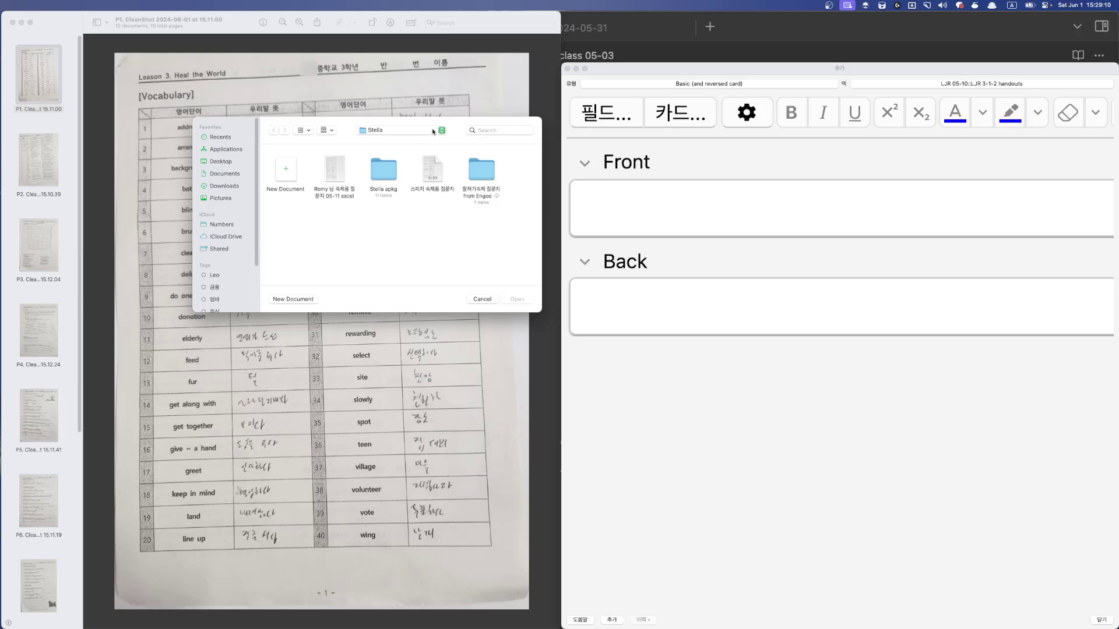
click(487, 129)
double_click(294, 167)
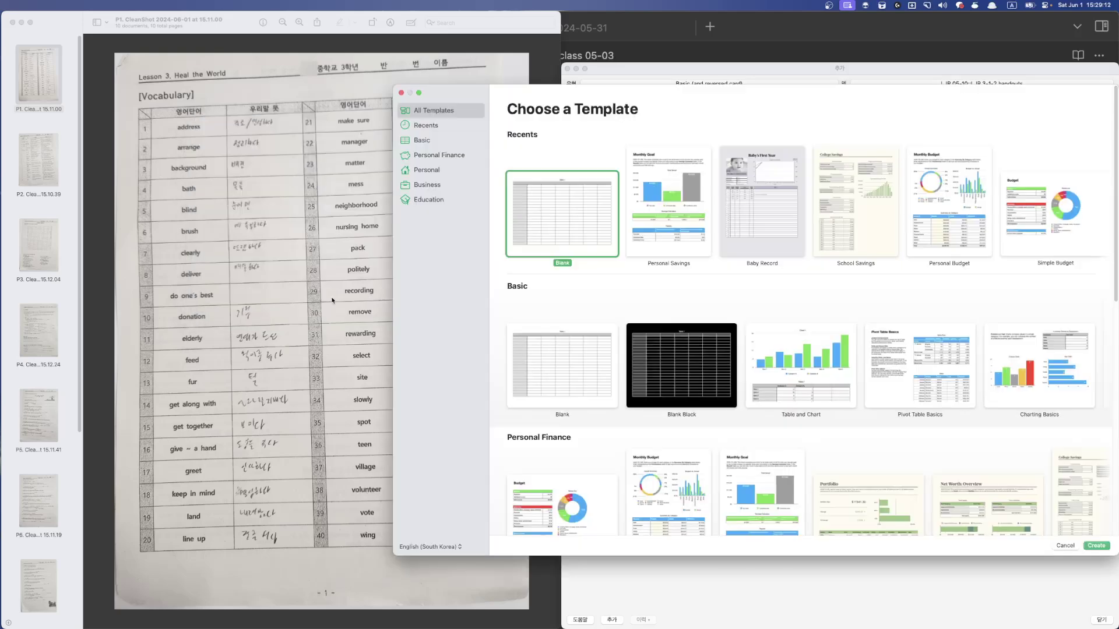
double_click(574, 253)
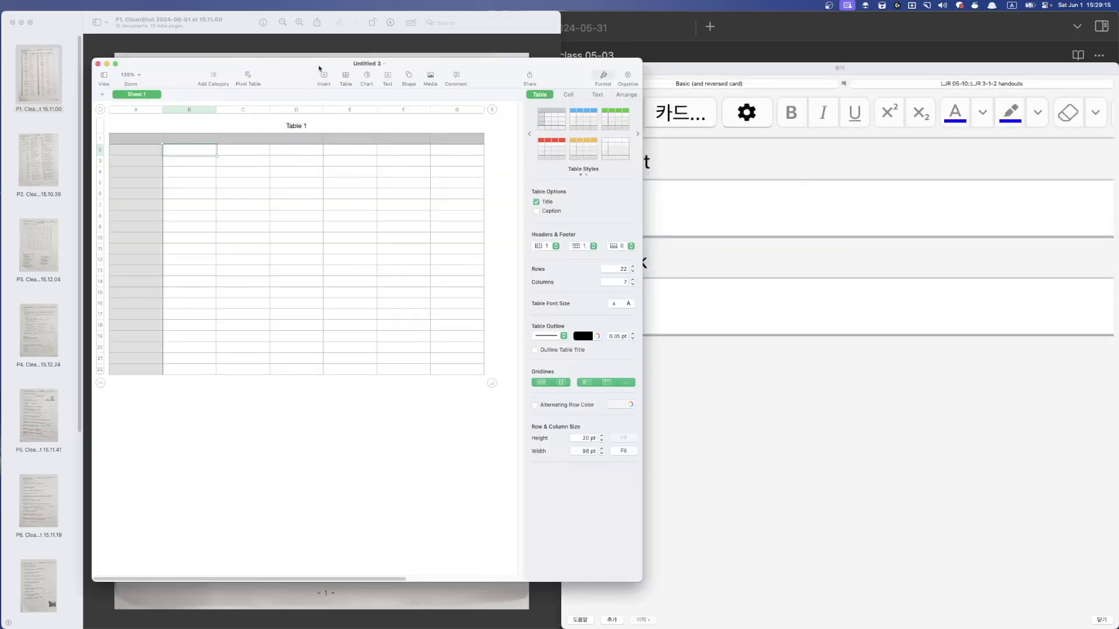
drag(319, 69, 794, 2)
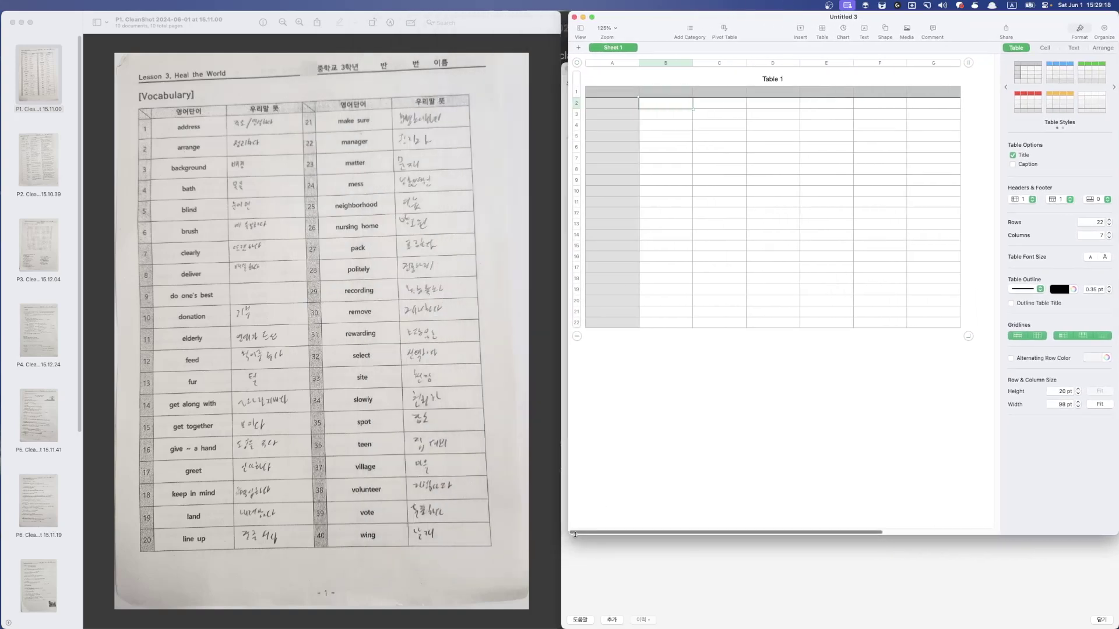
drag(574, 534, 561, 628)
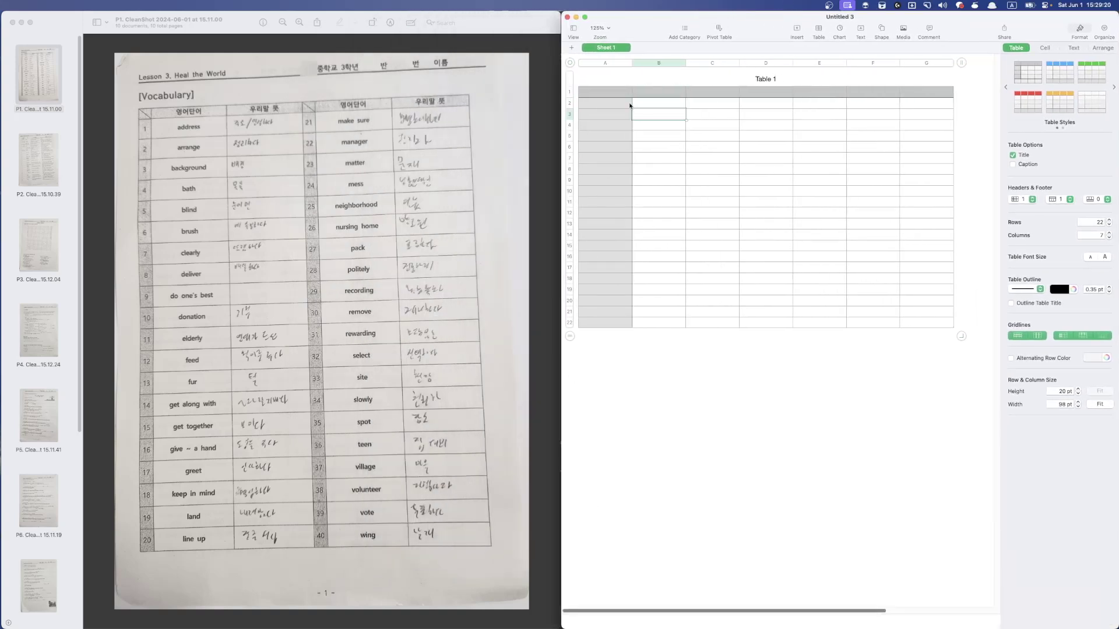
Enter the first two vocabulary words, "address" in cell B1 and "arrange" in B2
click(626, 93)
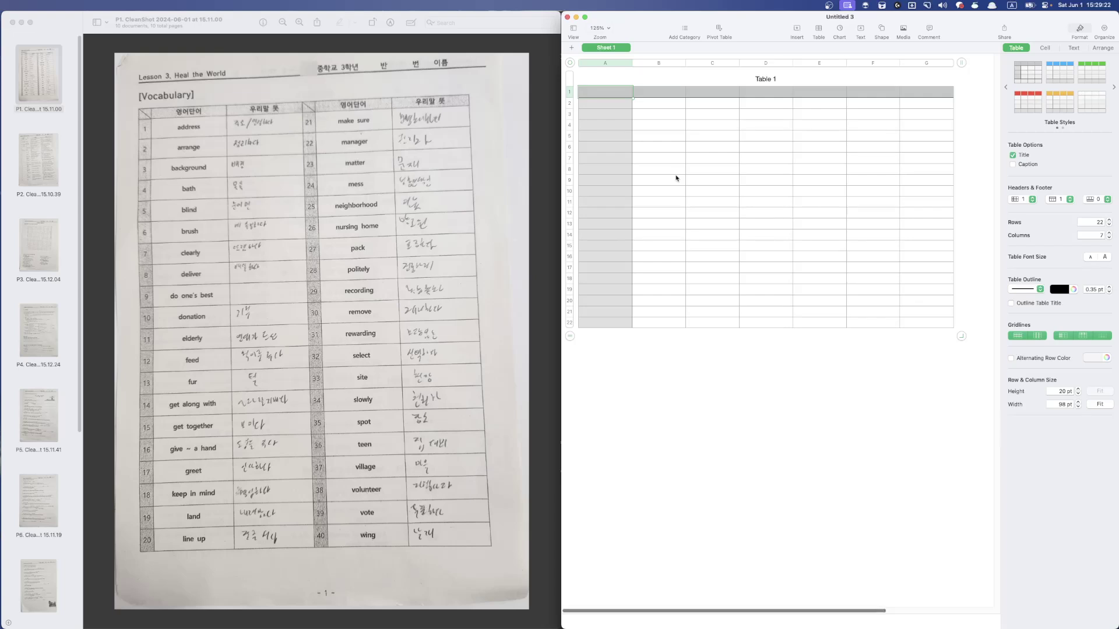
key(Down)
key(Right)
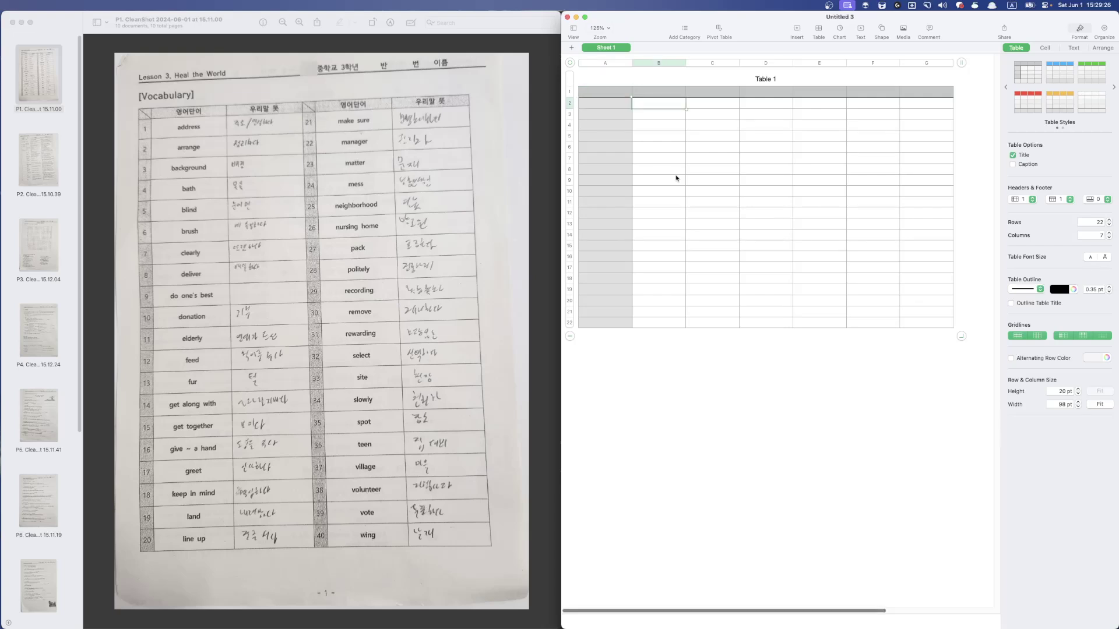
key(Up)
text(address)
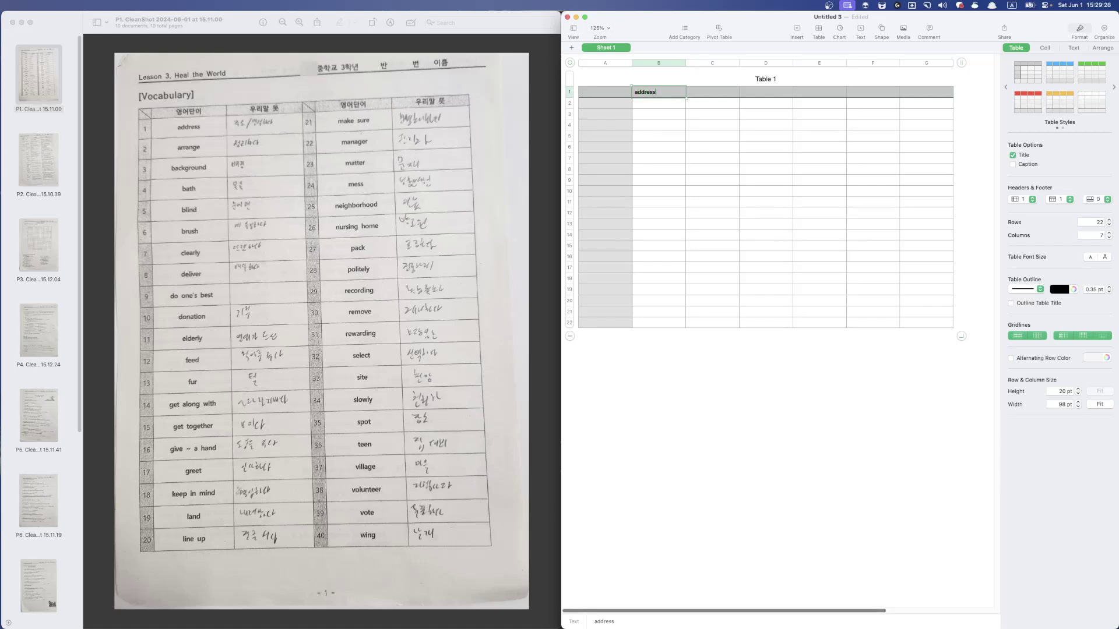
key(Return)
text(arrange)
key(Return)
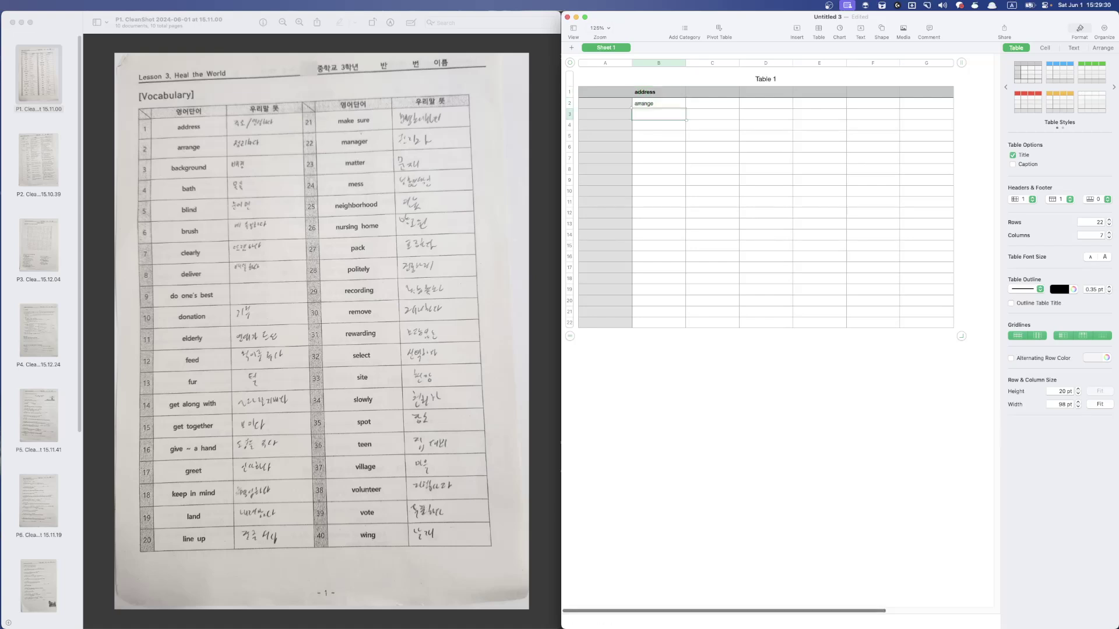
Enter "background", "bath" and "blind" in cells B3 to B5
text(background)
key(Return)
text(bath)
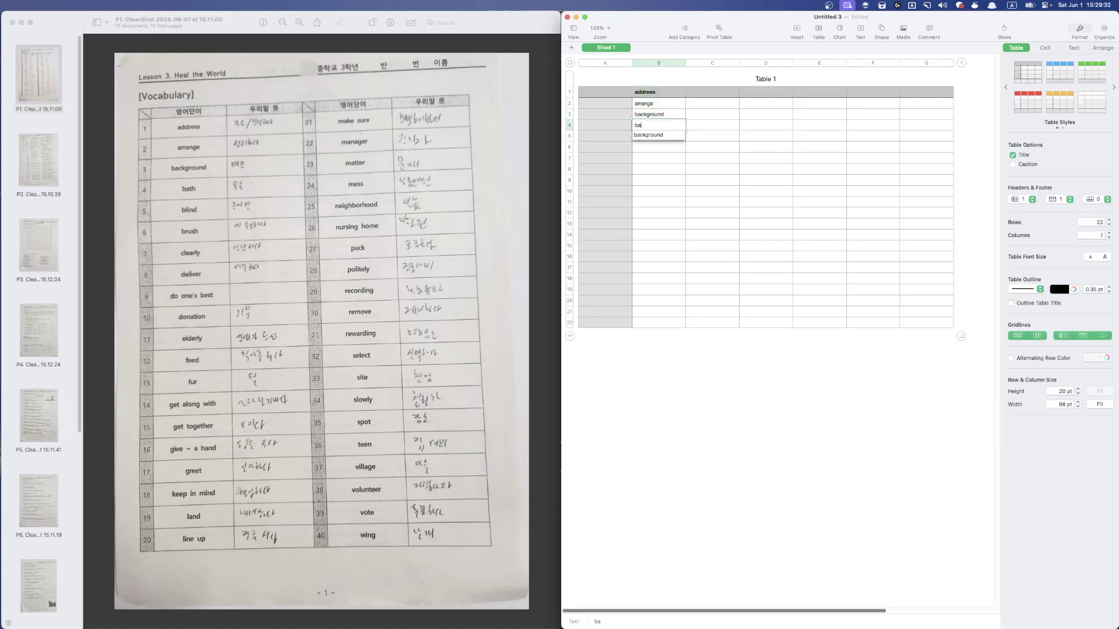
key(Return)
text(blind)
key(Return)
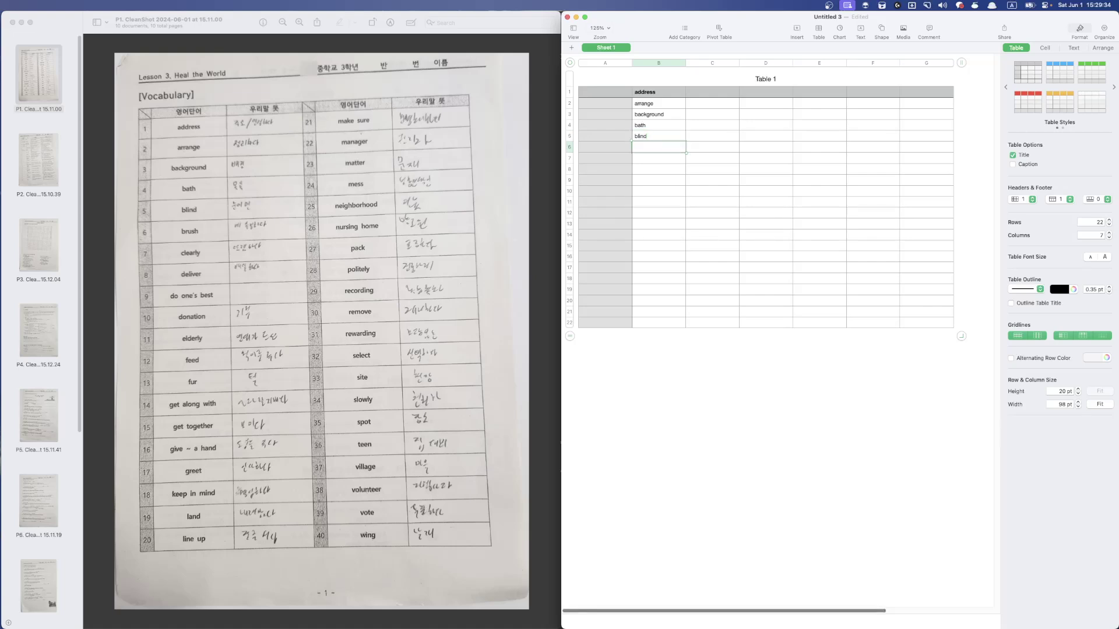
Enter "brush", "clearly" and "deliver" in cells B6 to B8
text(brush)
key(Return)
text(clea)
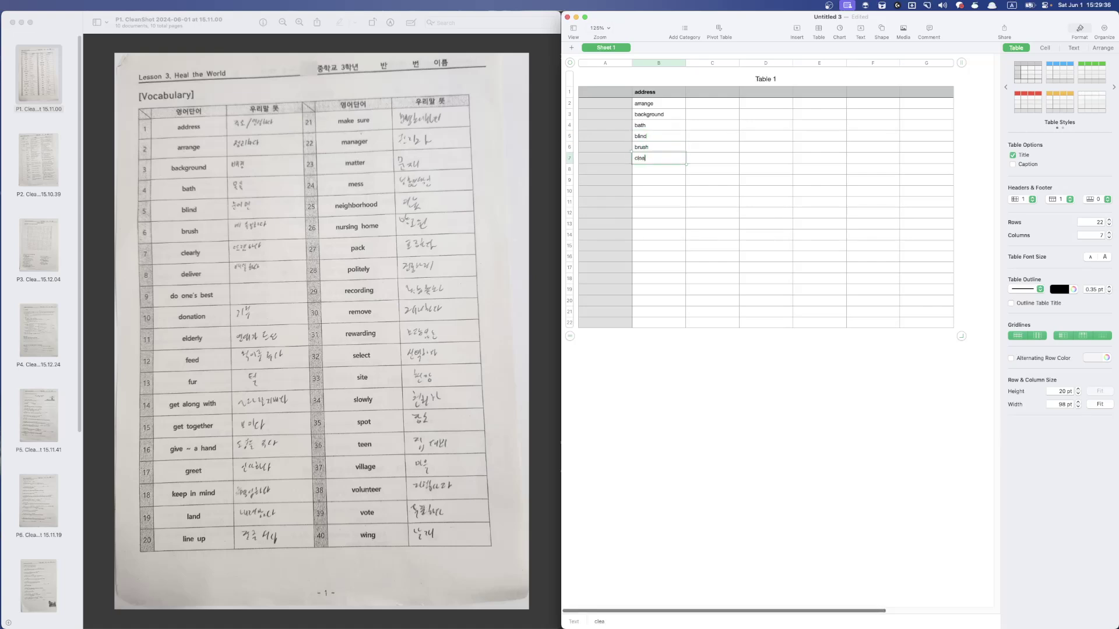
text(rly)
key(Return)
text(delive)
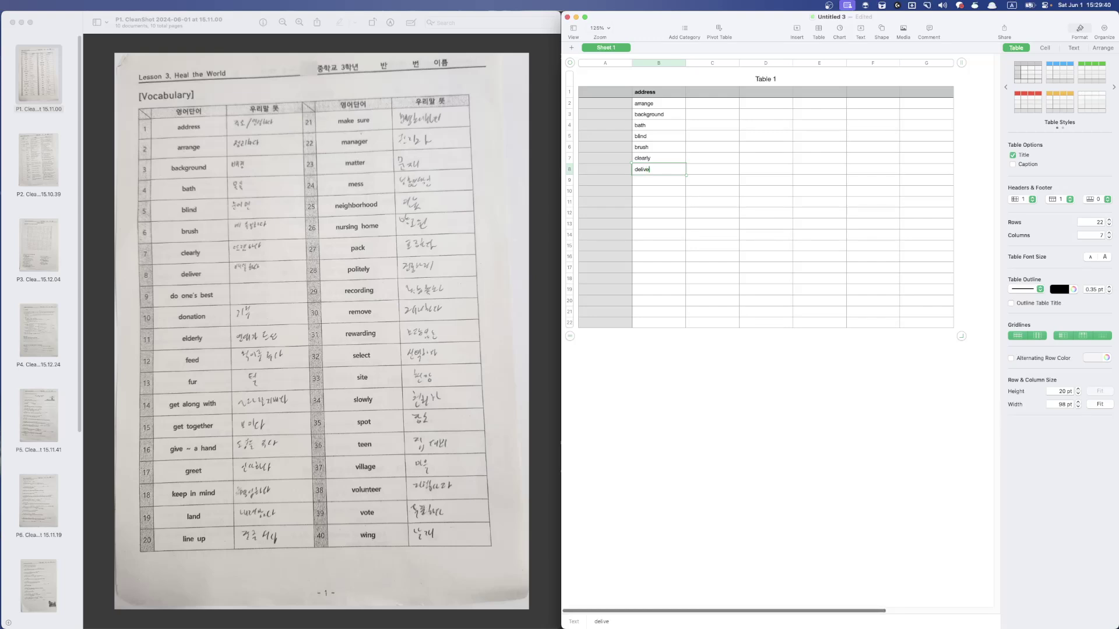
text(r)
key(Return)
Enter "Do one's best", "donation", "elderly" and "feed" in cells B9 to B12
text(Do on)
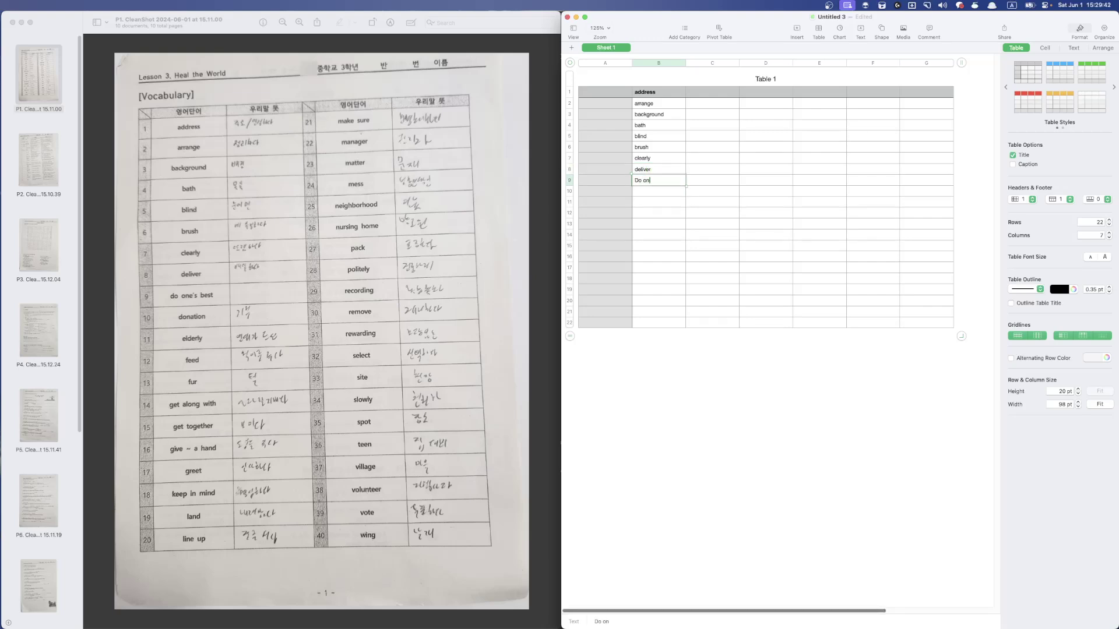
text(e's best)
key(Return)
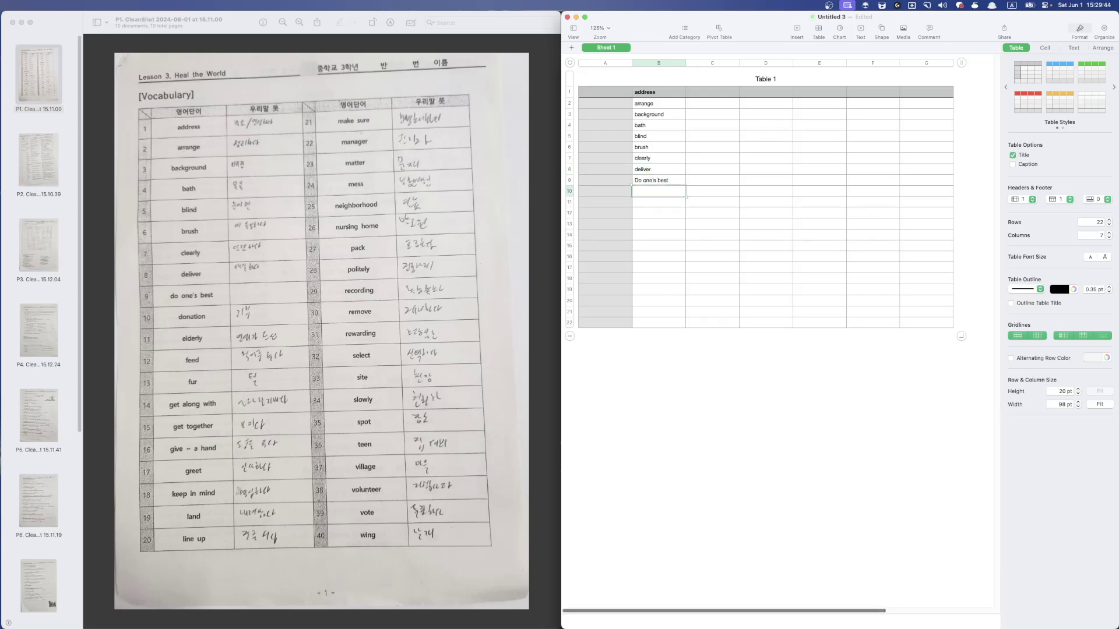
text(donation)
key(Return)
text(eld)
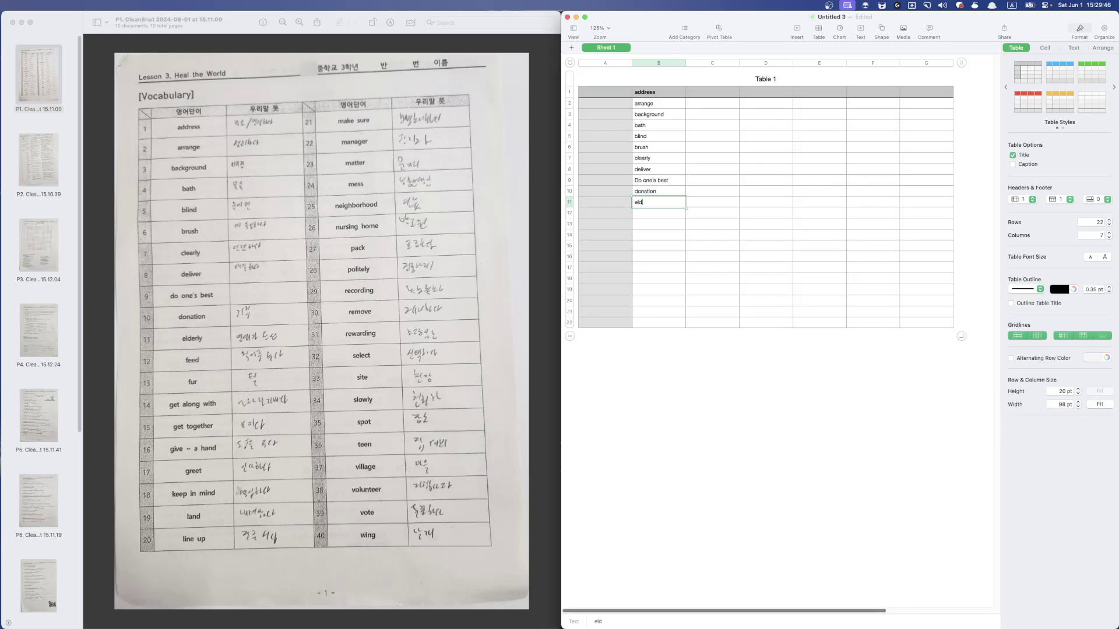
text(erly)
key(Return)
text(feed)
key(Return)
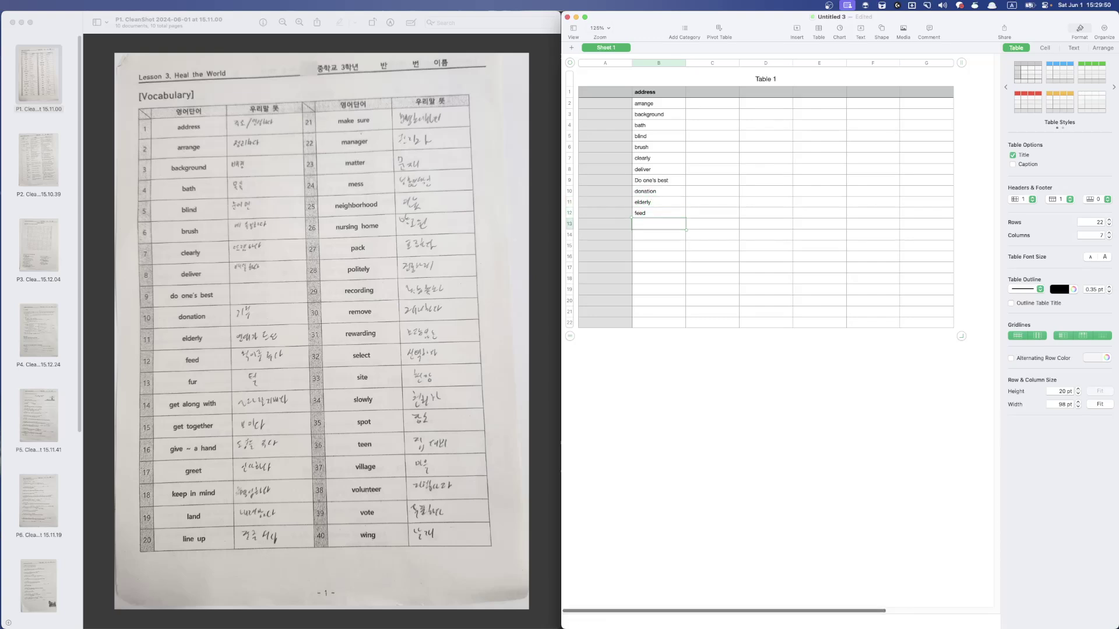
Enter "fur", "Get along with" and "get together" in cells B13 to B15
text(fur)
key(Return)
text(Get along with)
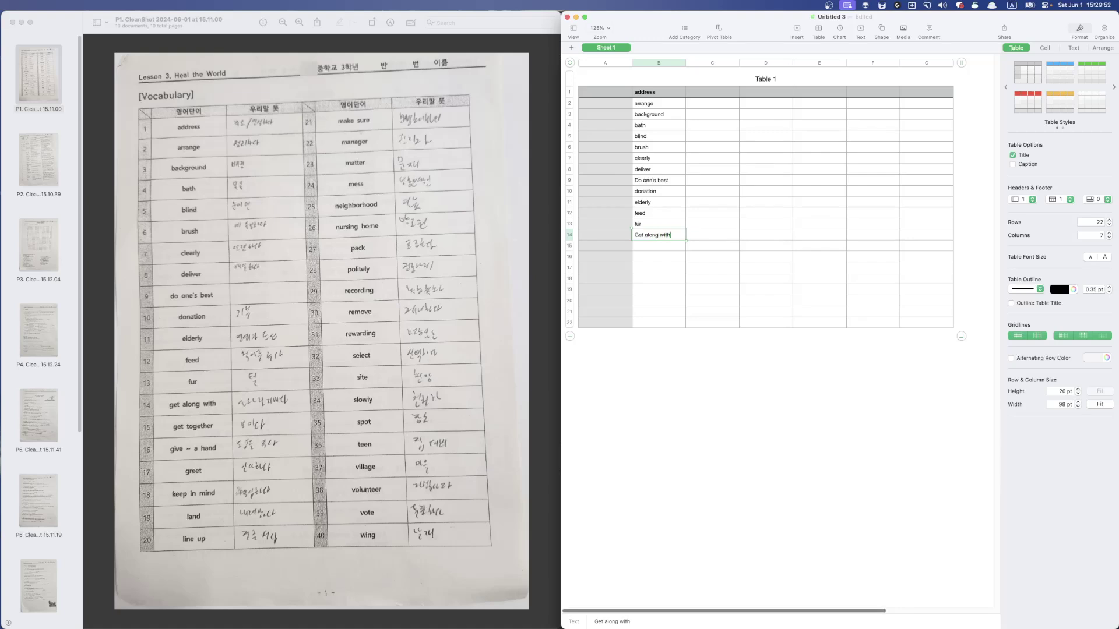
key(Return)
text(get together)
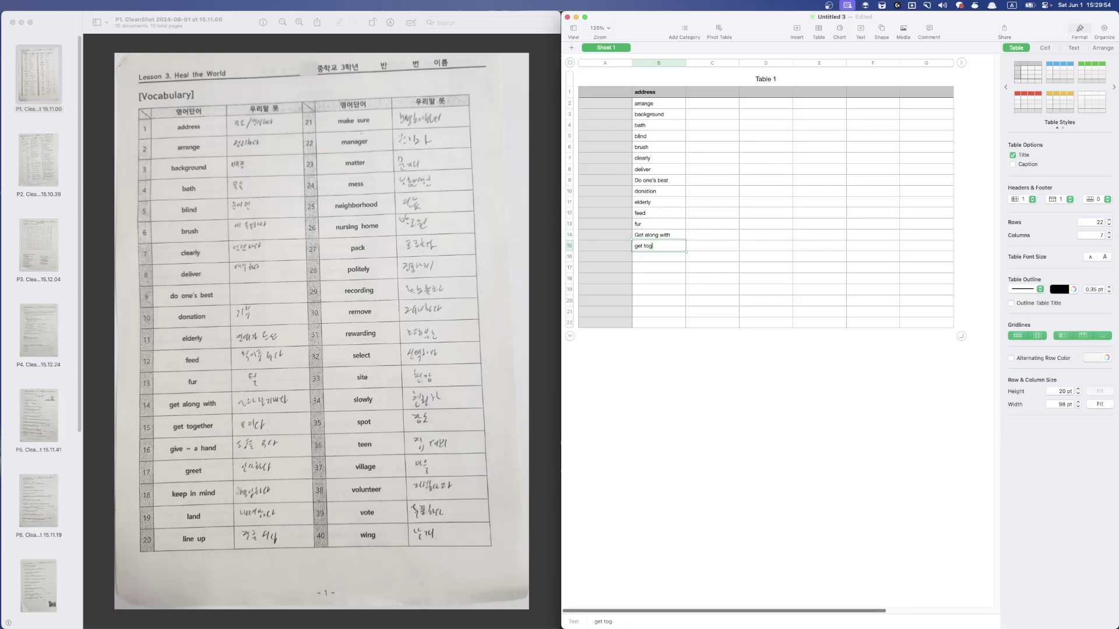
key(Return)
Enter "Give ~ a hand", "greet" and "Keep in mind" in cells B16 to B18
text(give ~ )
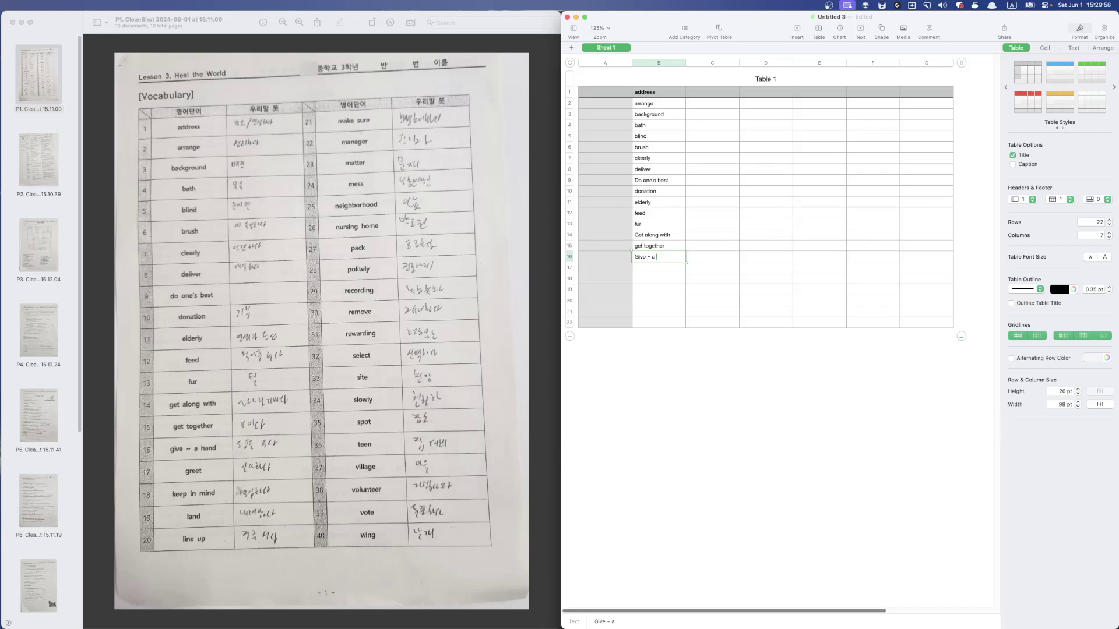
text(a hand)
key(Return)
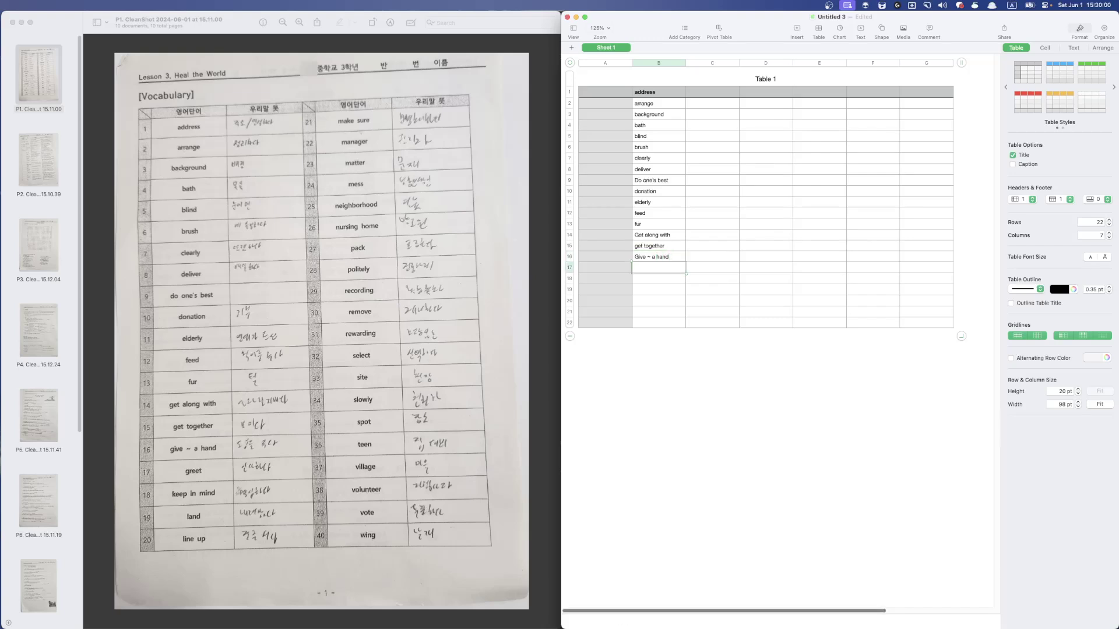
text(greet)
key(Return)
text(keep in mind)
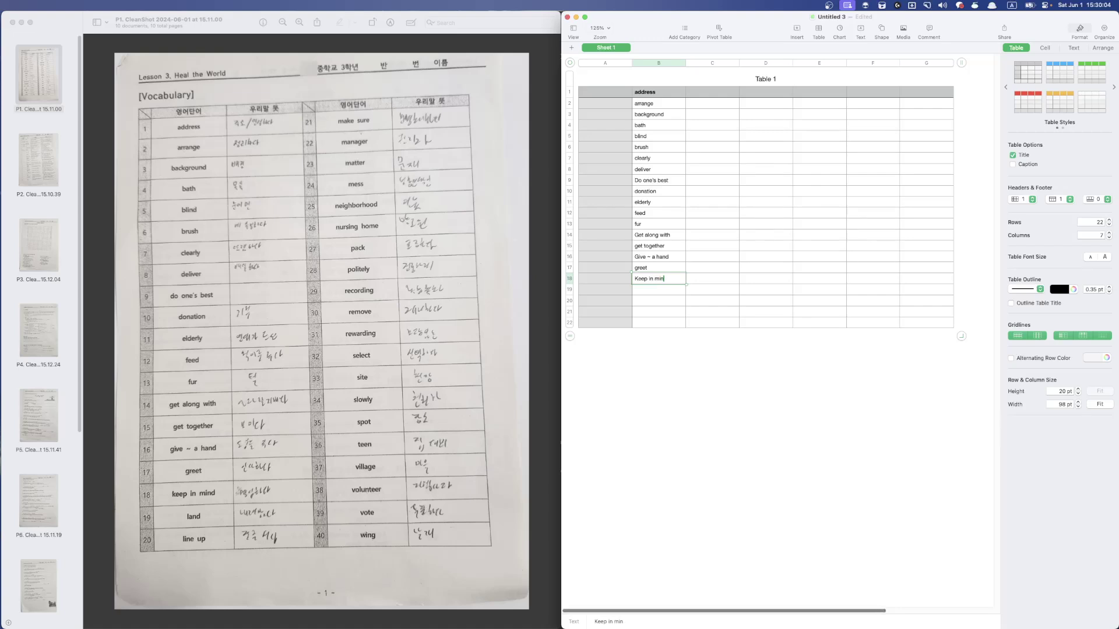
key(Return)
Enter "Land line up" and "Make sure" in cells B19 and B20
text(Land line)
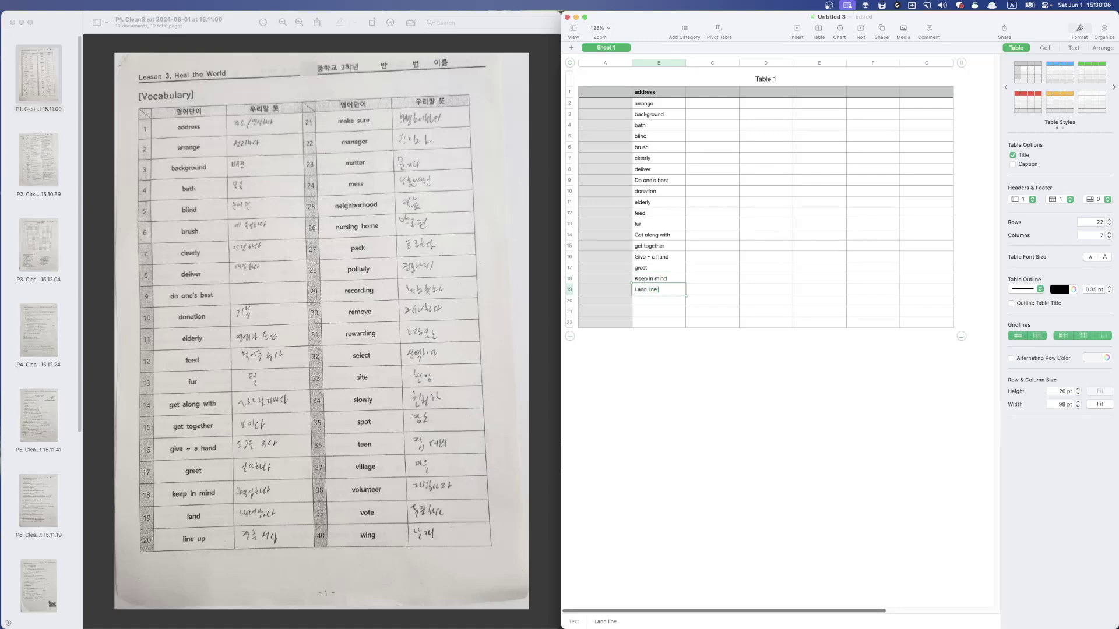
text( up)
key(Return)
text(Make su)
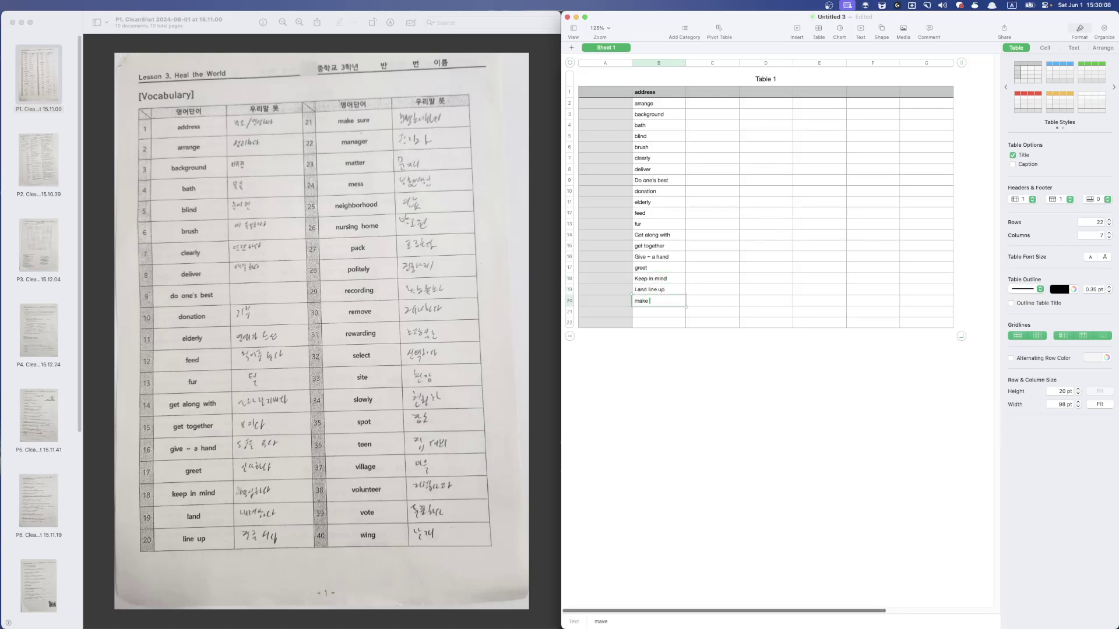
text(re)
key(Return)
Enter "manager" and "matter" in cells B21 and B22
text(manager)
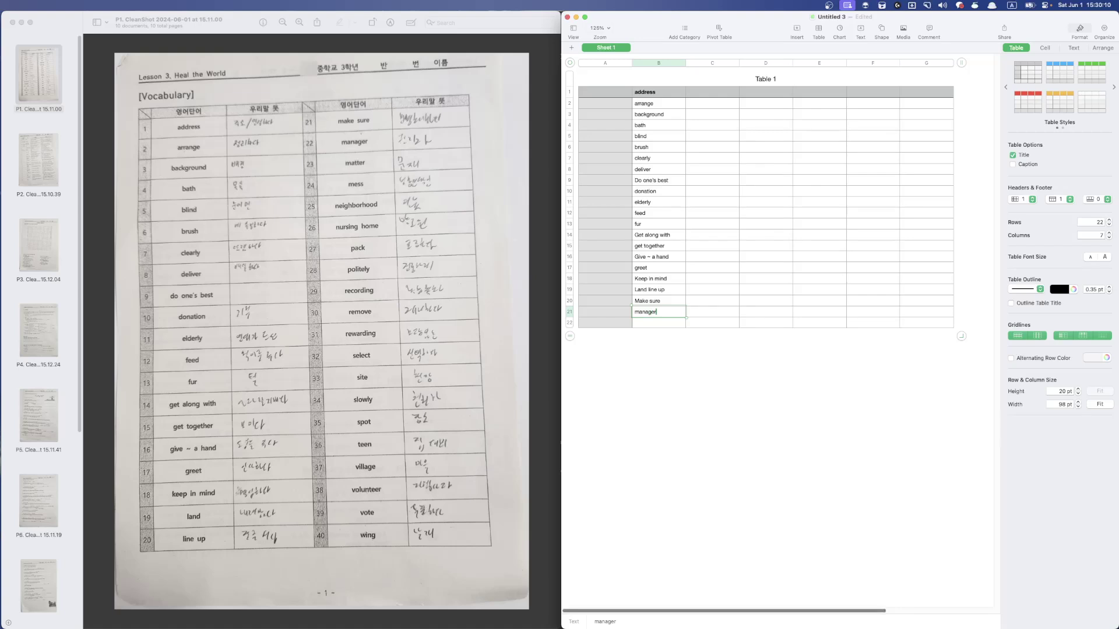
key(Return)
text(matter)
key(Return)
Extend the table with empty rows below the word list to 41 rows in total
key(Return)
key(Return)
key(Return)
key(Return)
key(Return)
key(Return)
key(Return)
key(Return)
key(Return)
key(Return)
key(Return)
key(Return)
key(Return)
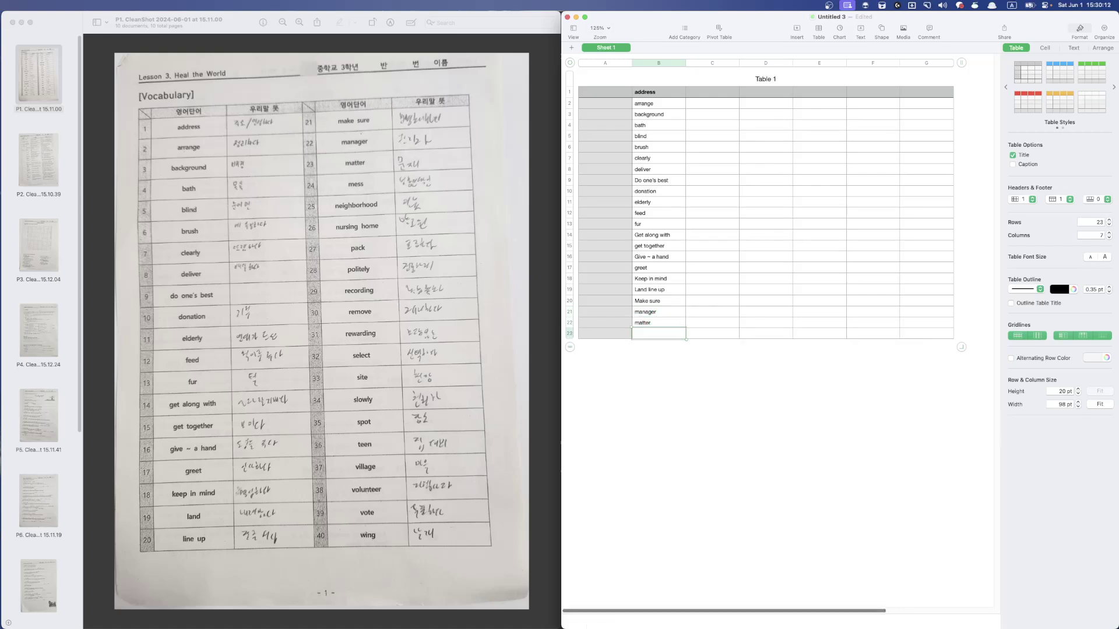
key(Return)
key(Return)
key(Return)
key(Return)
key(Return)
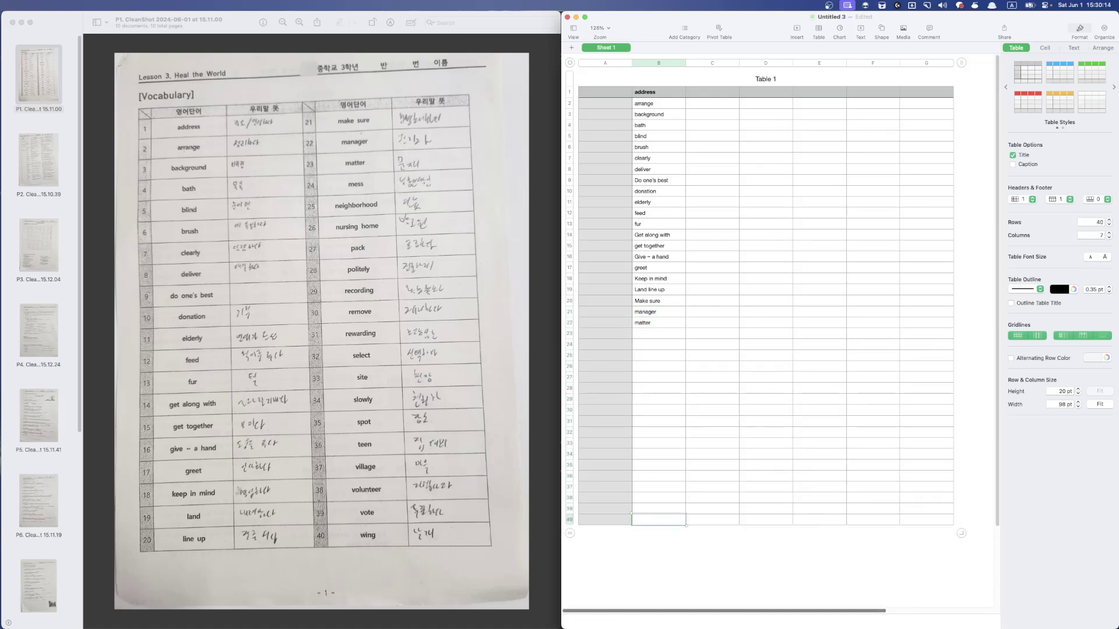
Continue the word list at the first empty cell with "mess" in B23 and "neighborhood" in B24
key(Up)
key(Up)
key(Up)
key(Up)
key(Up)
key(Up)
key(Up)
key(Up)
key(Up)
key(Up)
key(Up)
key(Up)
key(Up)
key(Up)
key(Up)
key(Up)
key(Up)
key(Up)
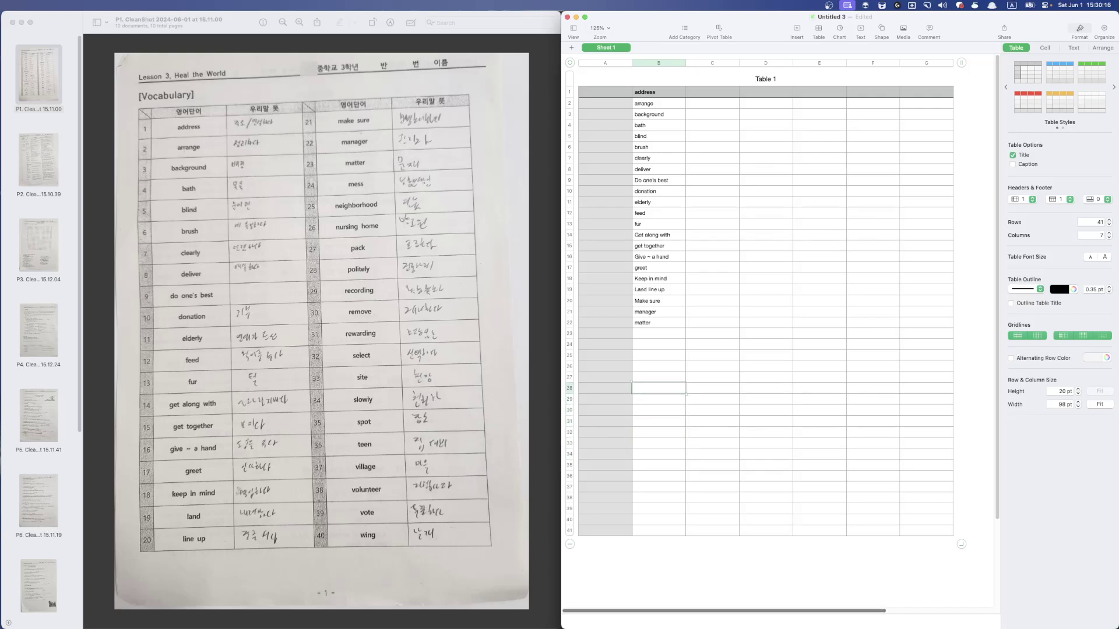
text(mess)
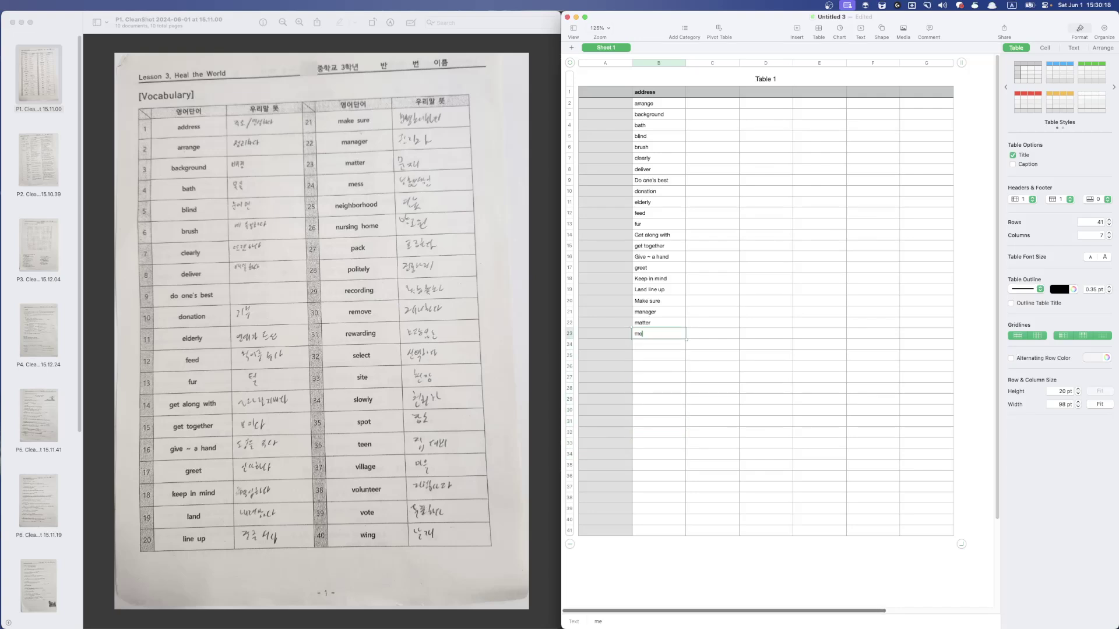
key(Return)
text(neigh)
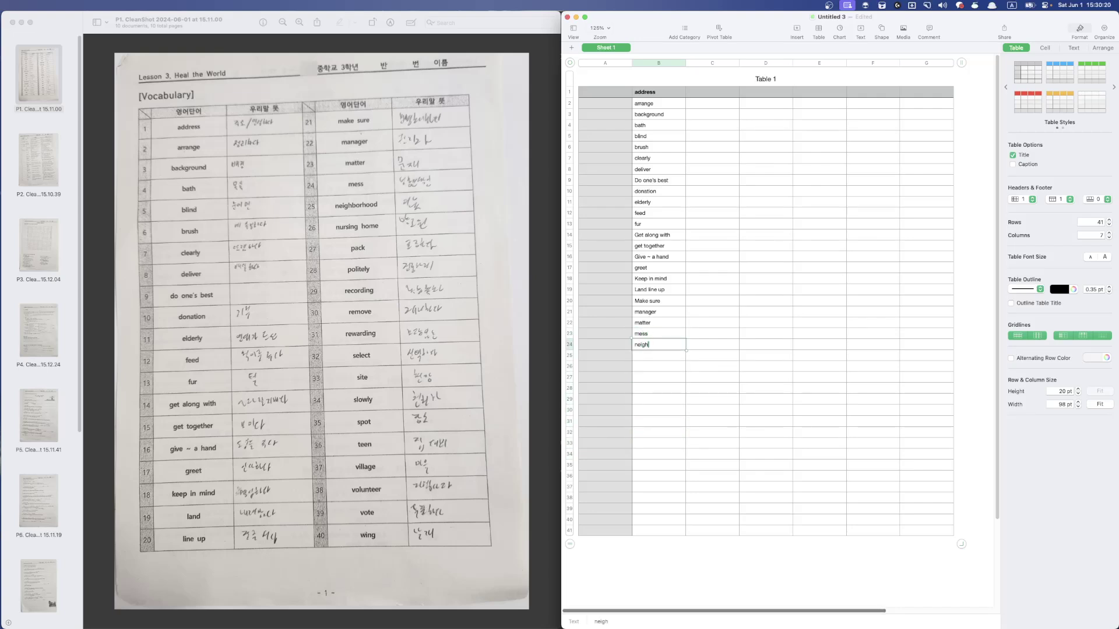
text(borhood)
key(Return)
Enter "Nursing home" and "pack" in cells B25 and B26
text(nurs)
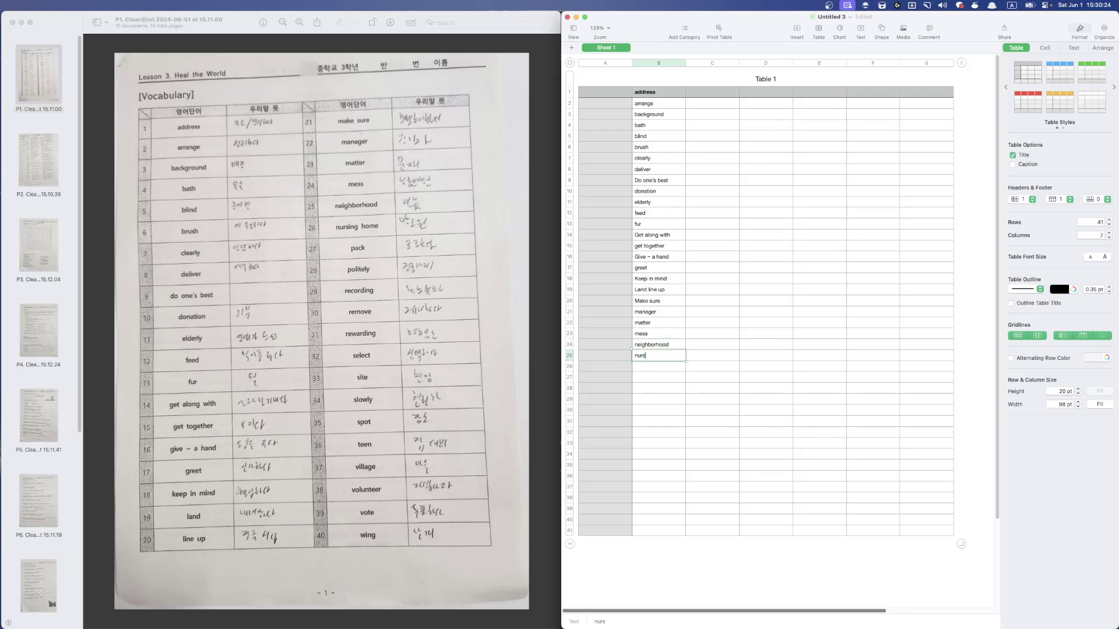
text(ing home)
key(Return)
text(pack)
key(Return)
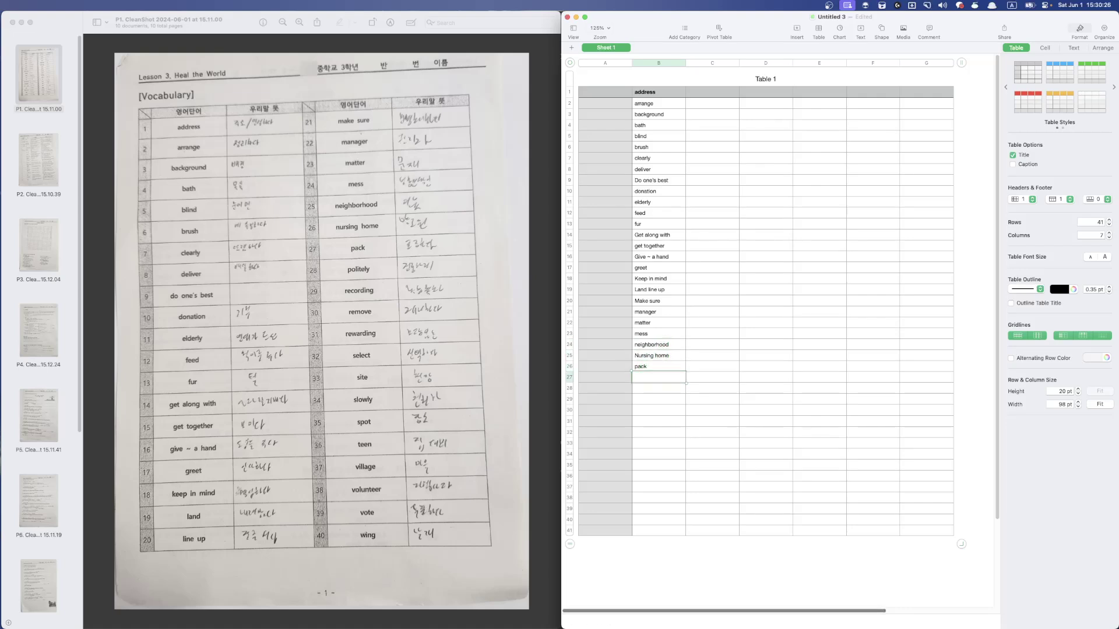
Enter "politely", "recording" and "Remove" in cells B27 to B29
text(politely)
key(Return)
text(recording)
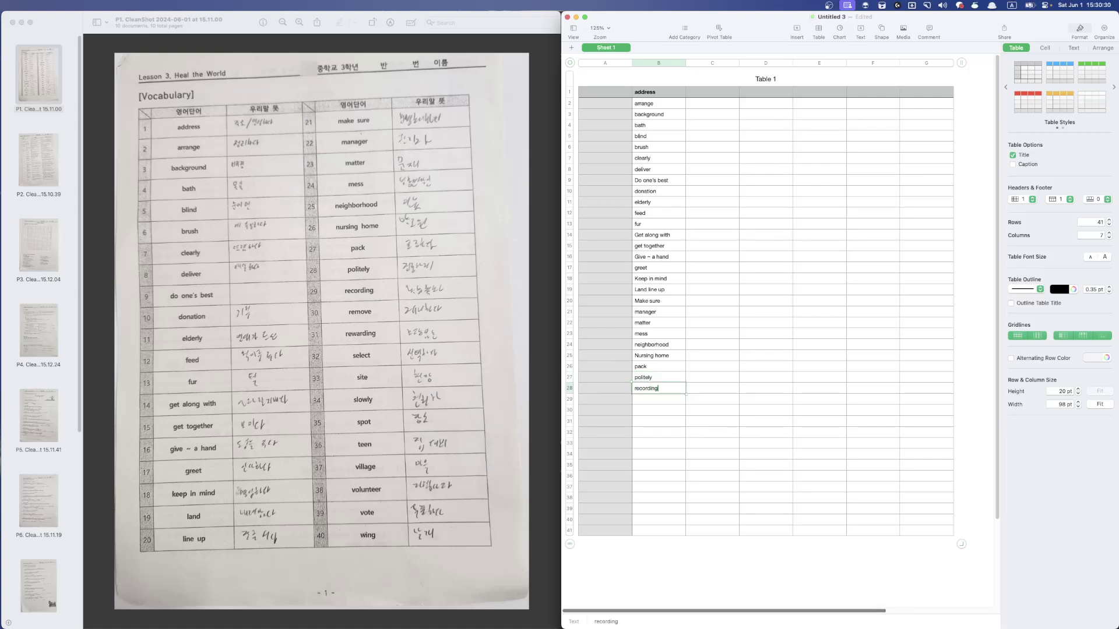
key(Return)
text(remove)
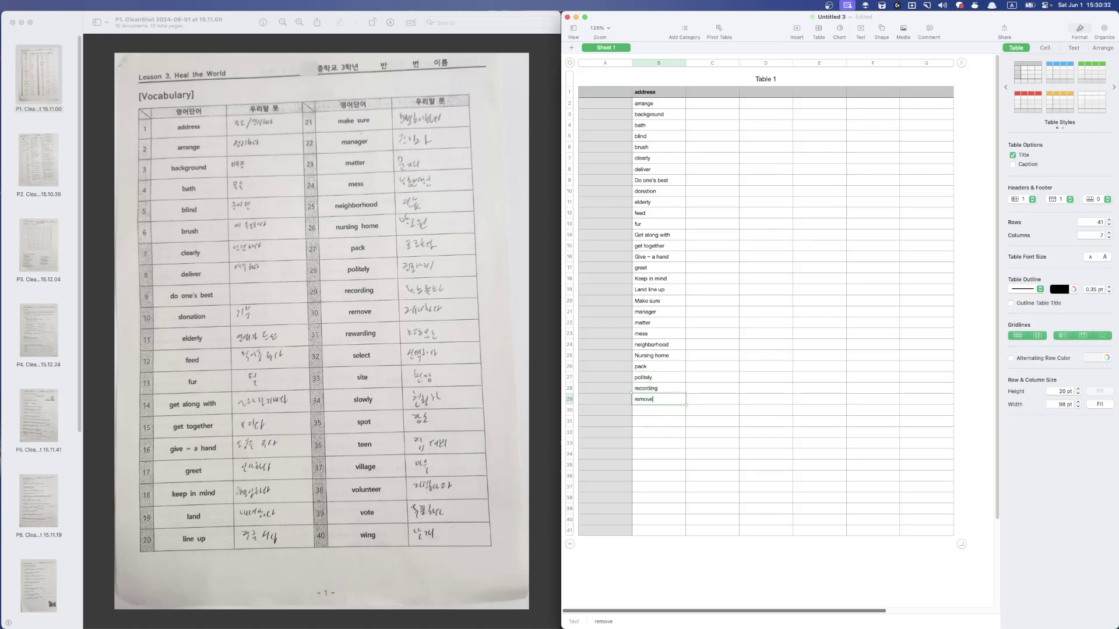
key(Return)
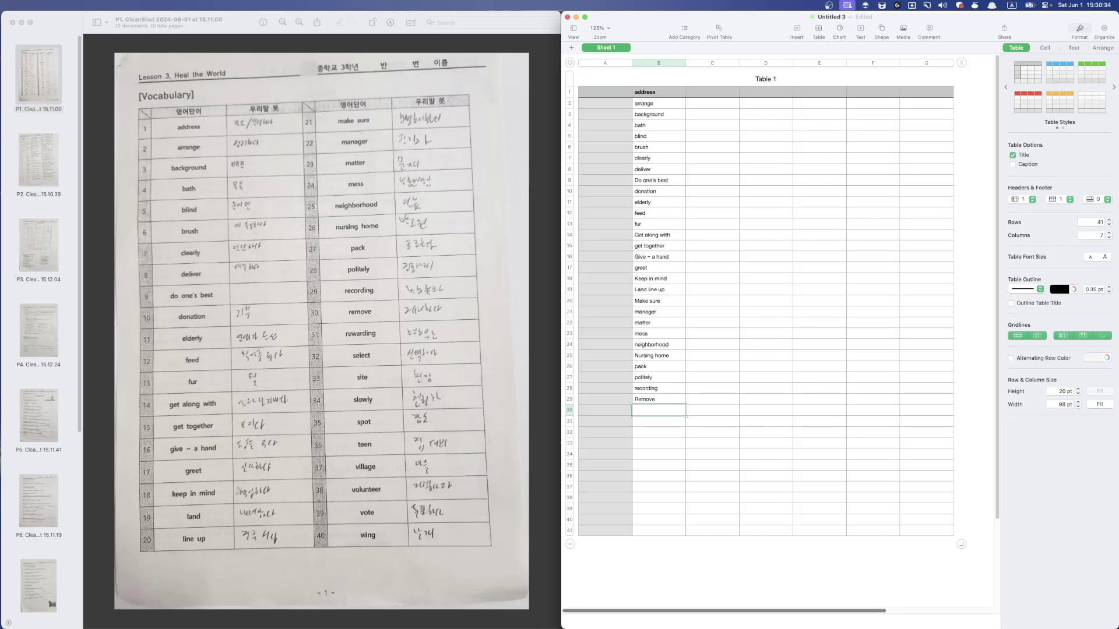
Enter "rewarding", "select" and "site" in cells B30 to B32
text(rewarding)
key(Return)
text(s)
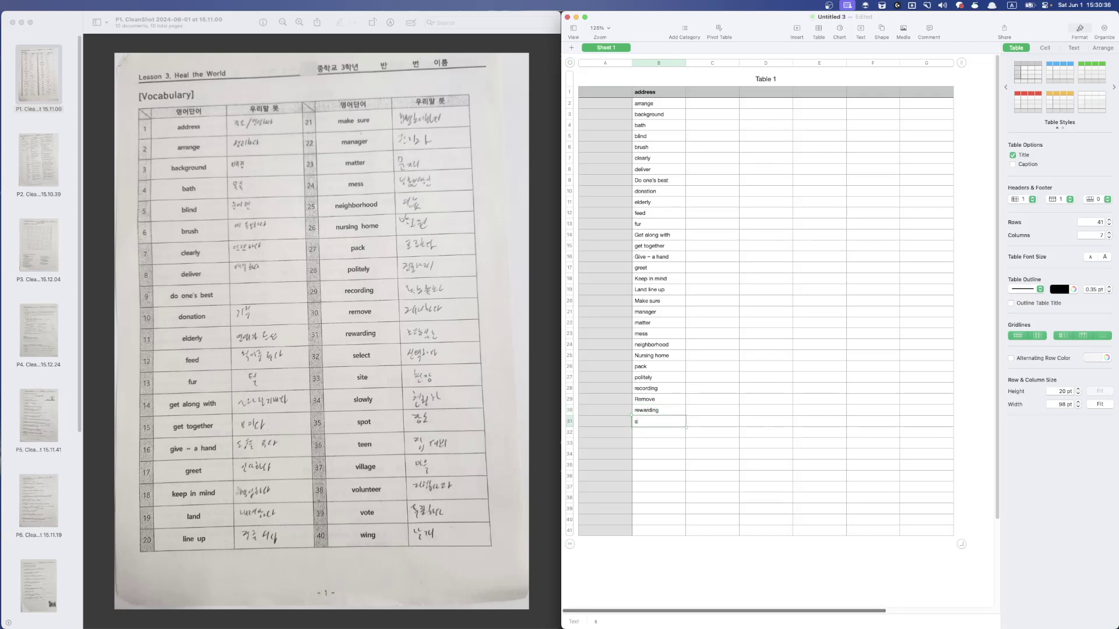
text(elect)
key(Return)
text(site)
key(Return)
Enter "slowly", "spot" and "teen" in cells B33 to B35
text(slowly)
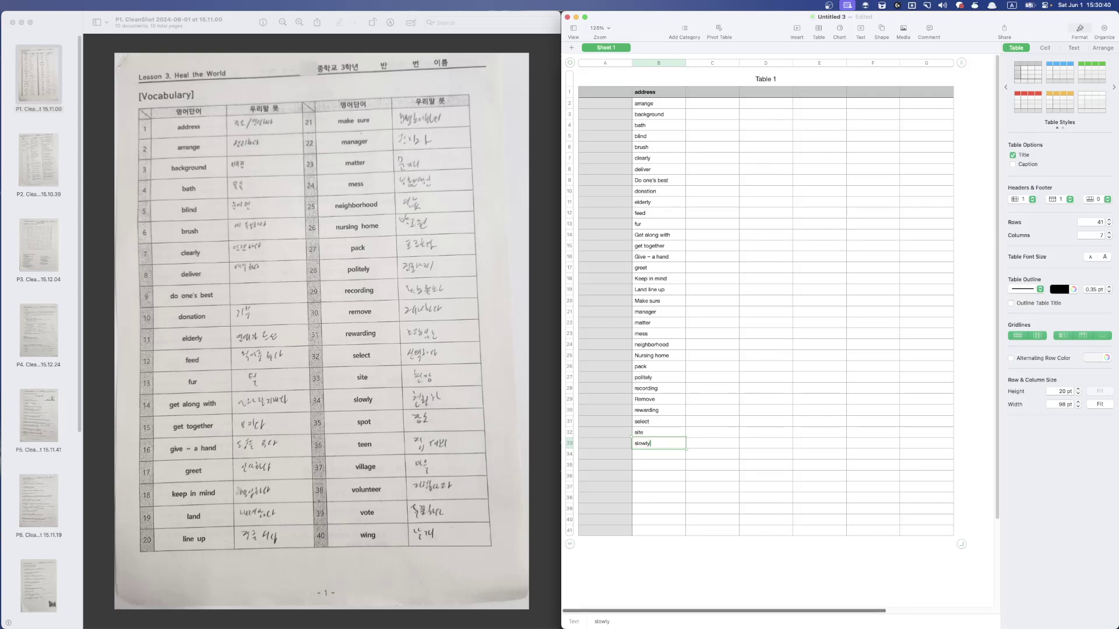
key(Return)
text(spot)
key(Return)
text(teen)
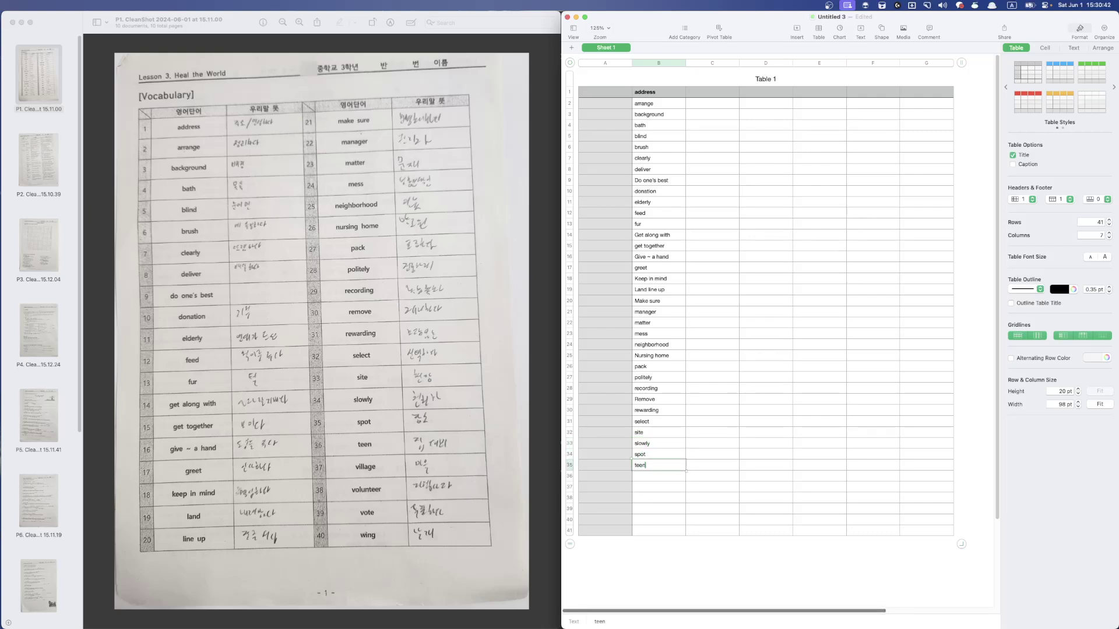
key(Return)
Enter "village", "volunteer", "vote" and "wing" in cells B36 to B39
text(village)
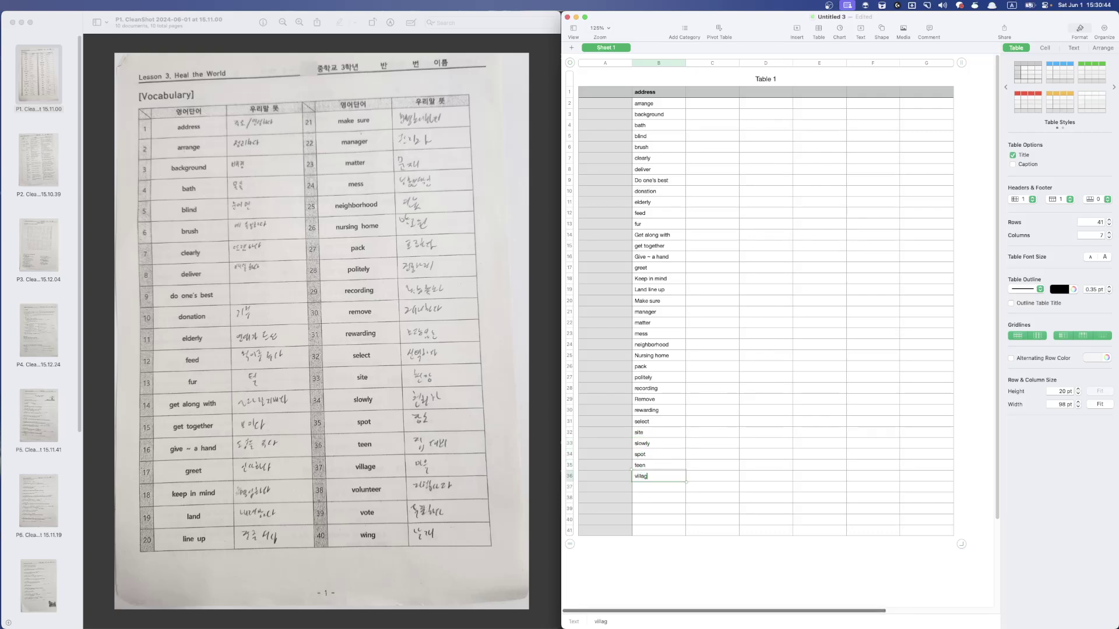
key(Return)
text(volunteer)
key(Return)
text(vote)
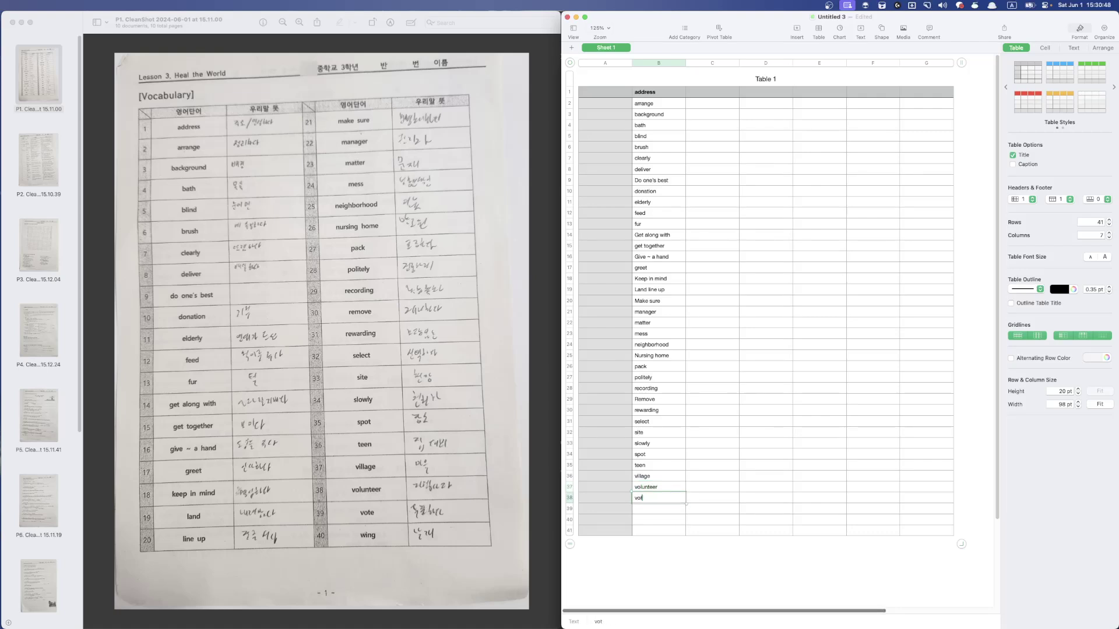
key(Return)
text(wing)
key(Return)
click(658, 487)
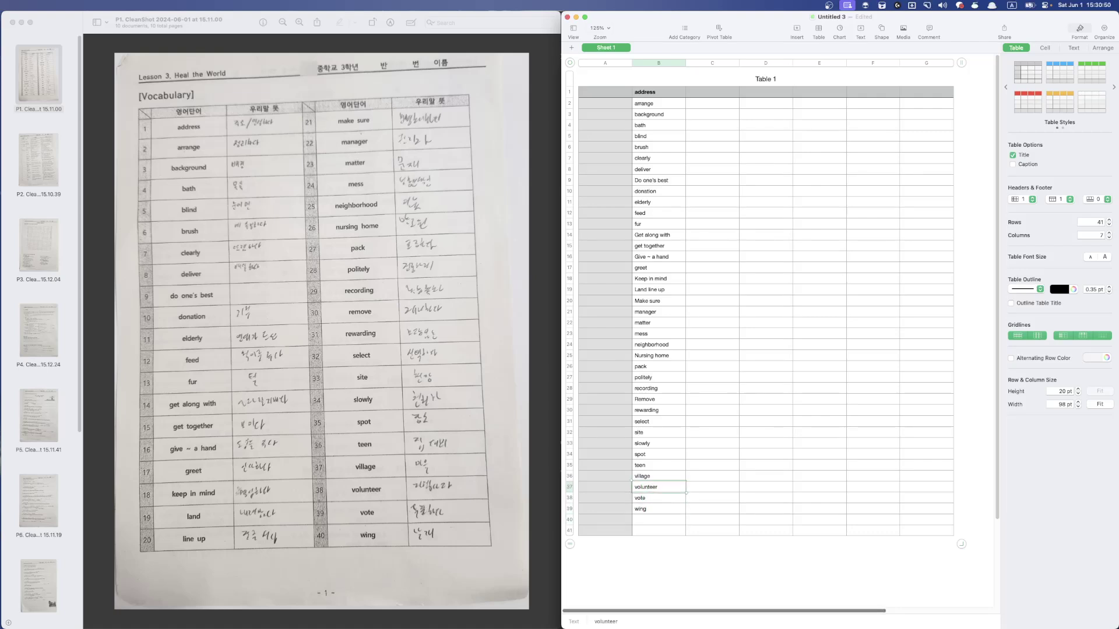
click(619, 112)
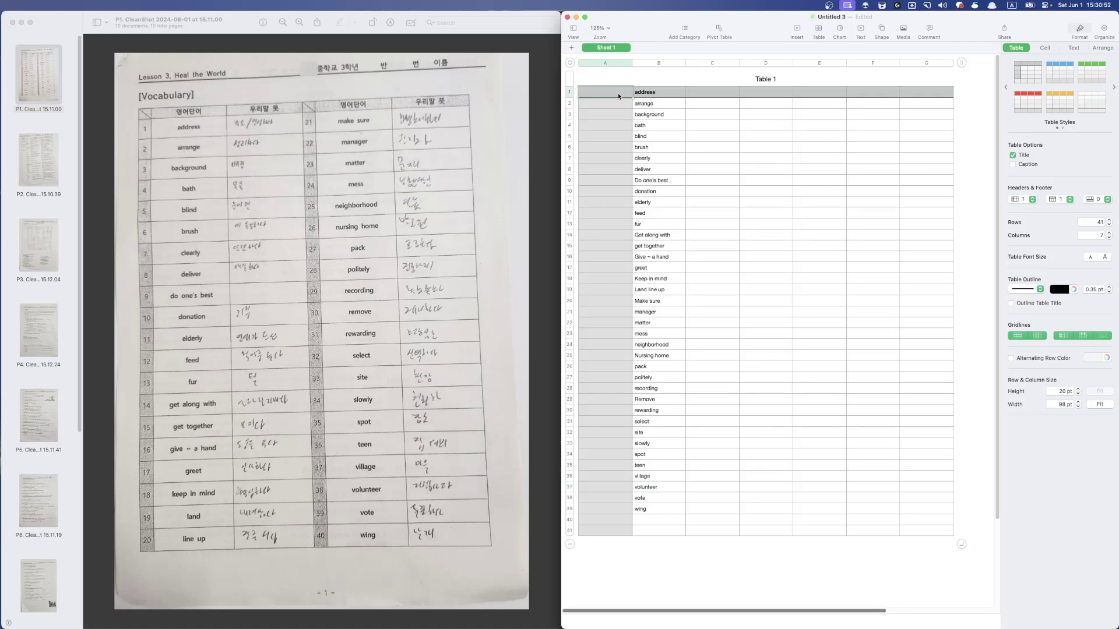
click(656, 114)
scroll(657, 105, down, 3)
scroll(656, 105, up, 3)
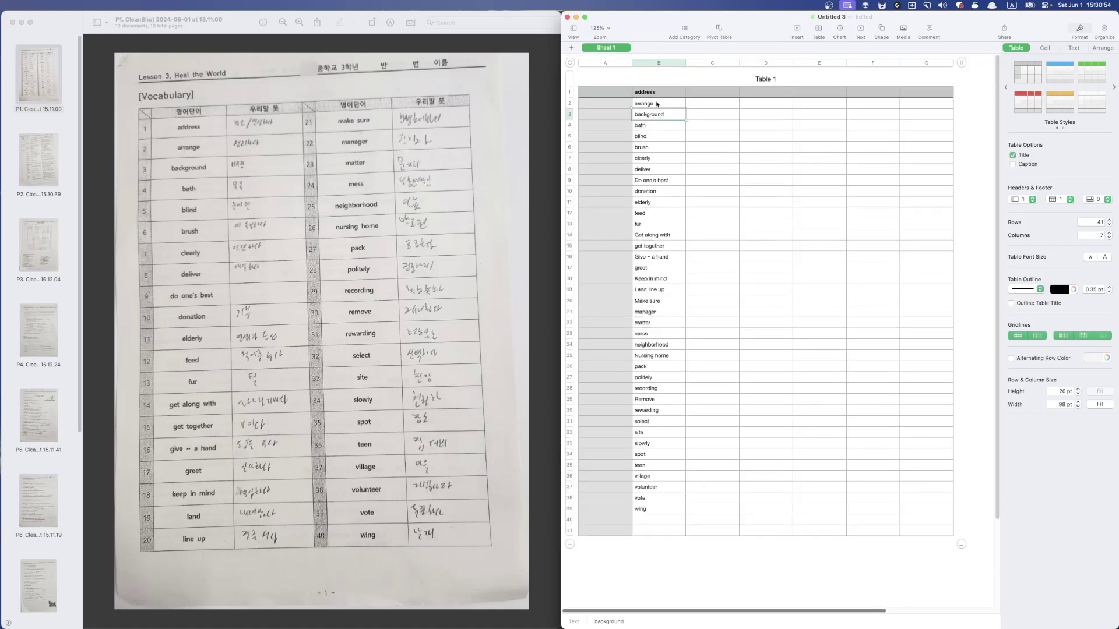
click(663, 104)
drag(664, 104, 667, 504)
click(653, 113)
Insert a blank row above "arrange" and move the header row's word into its cell B2 as "Address"
click(653, 104)
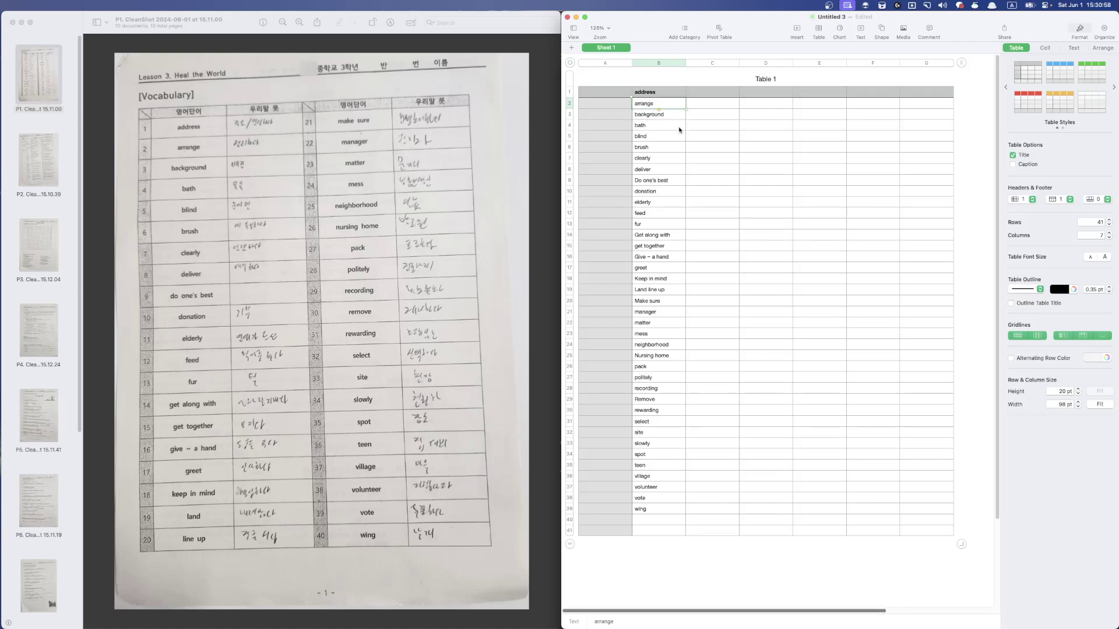
key(alt+Up)
click(653, 95)
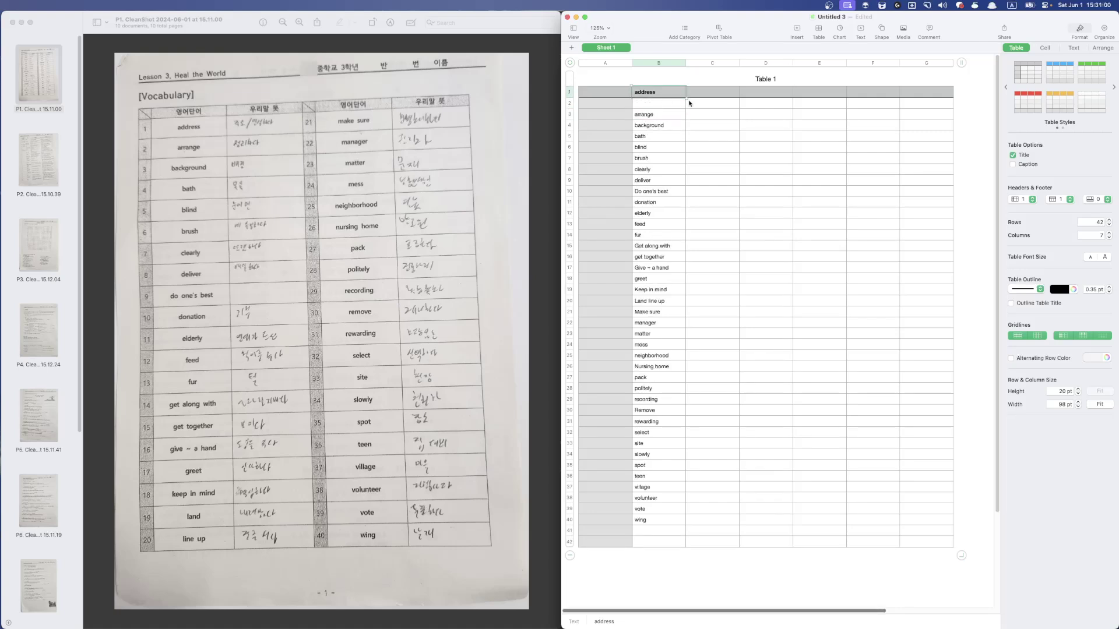
key(super+x)
click(671, 103)
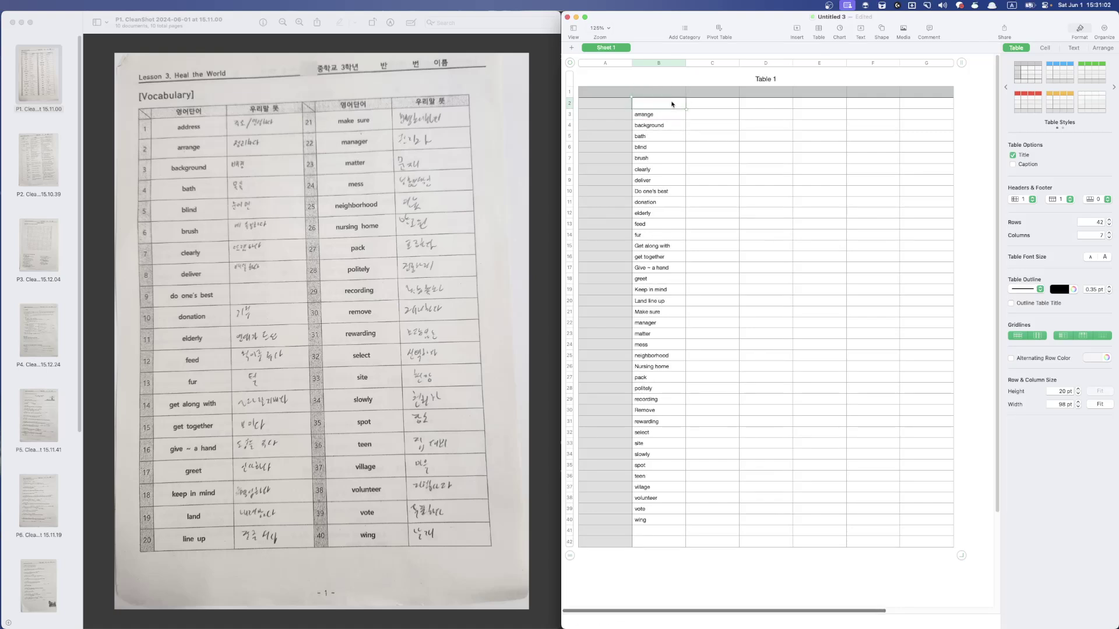
text(address)
key(Return)
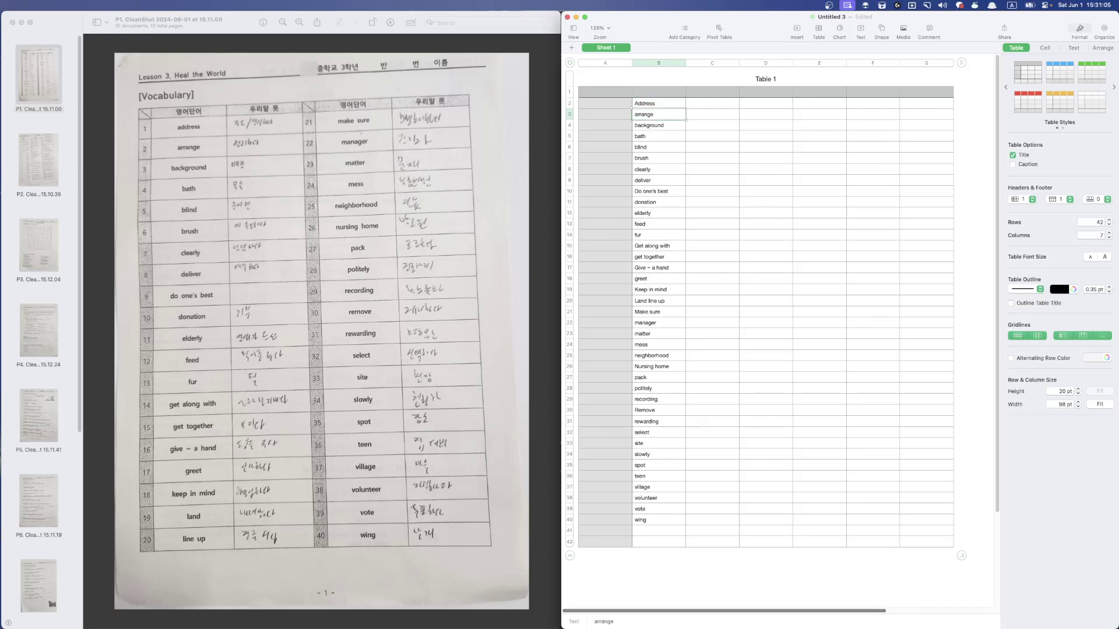
Add a blank column before the word list and delete the table's header row and header column
click(645, 103)
key(alt+Left)
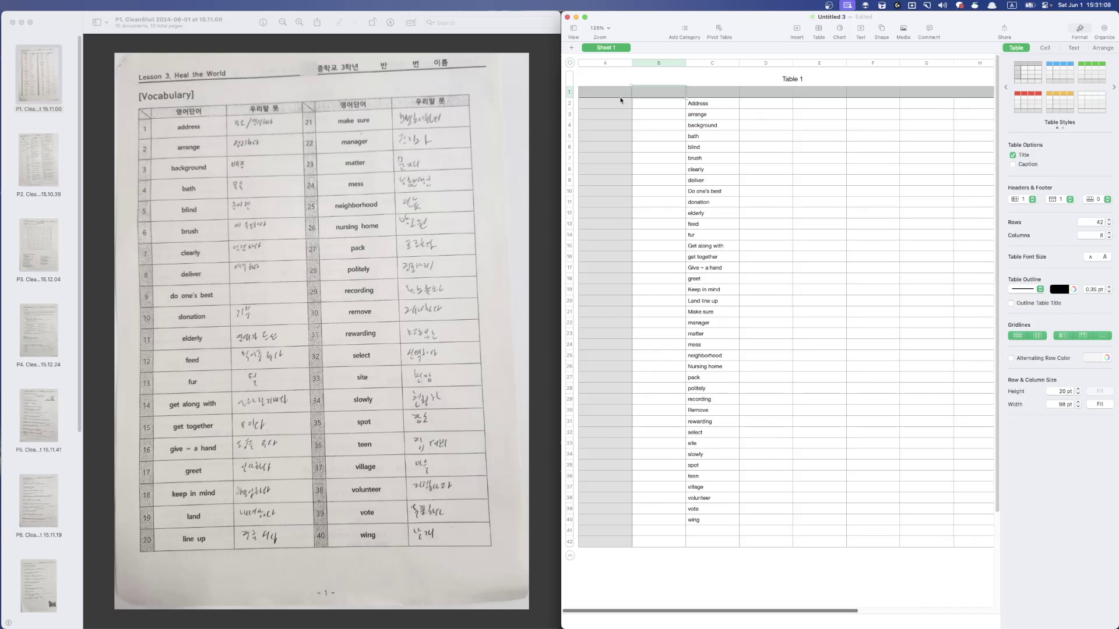
right_click(569, 94)
key(Return)
right_click(605, 63)
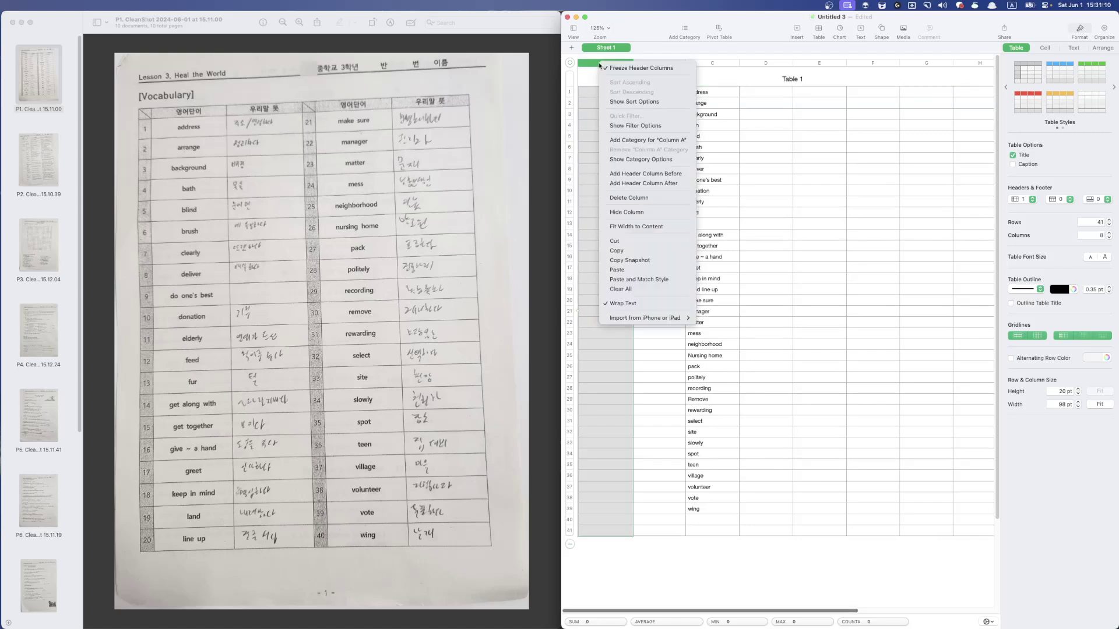
key(Return)
key(BackSpace)
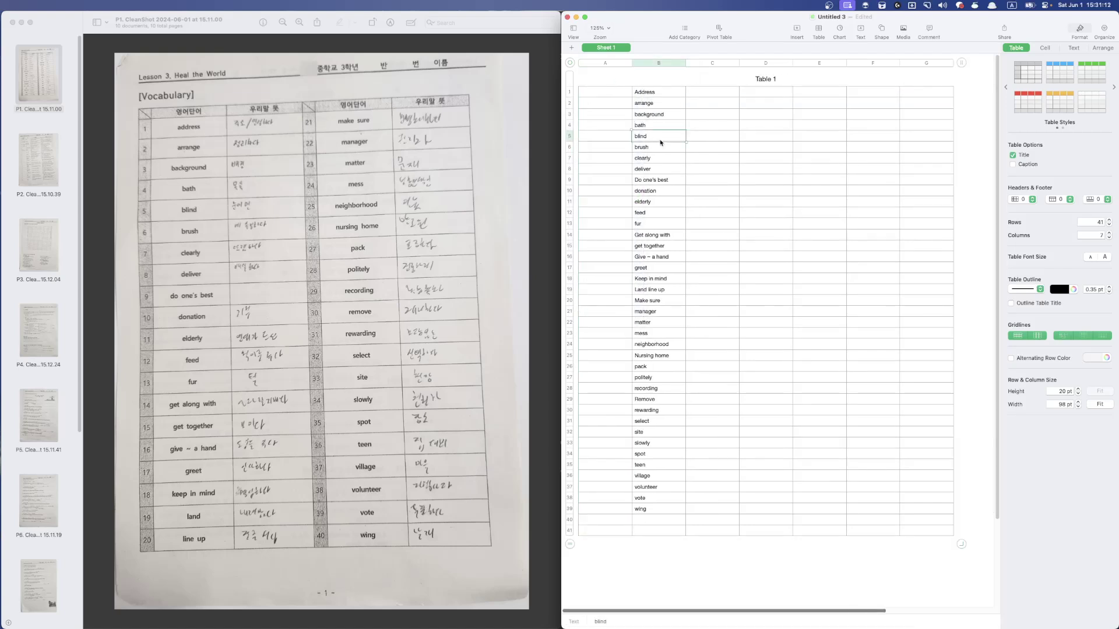
Enter the Korean meaning "주소 / 연설하다" for "Address" in cell A1
click(613, 93)
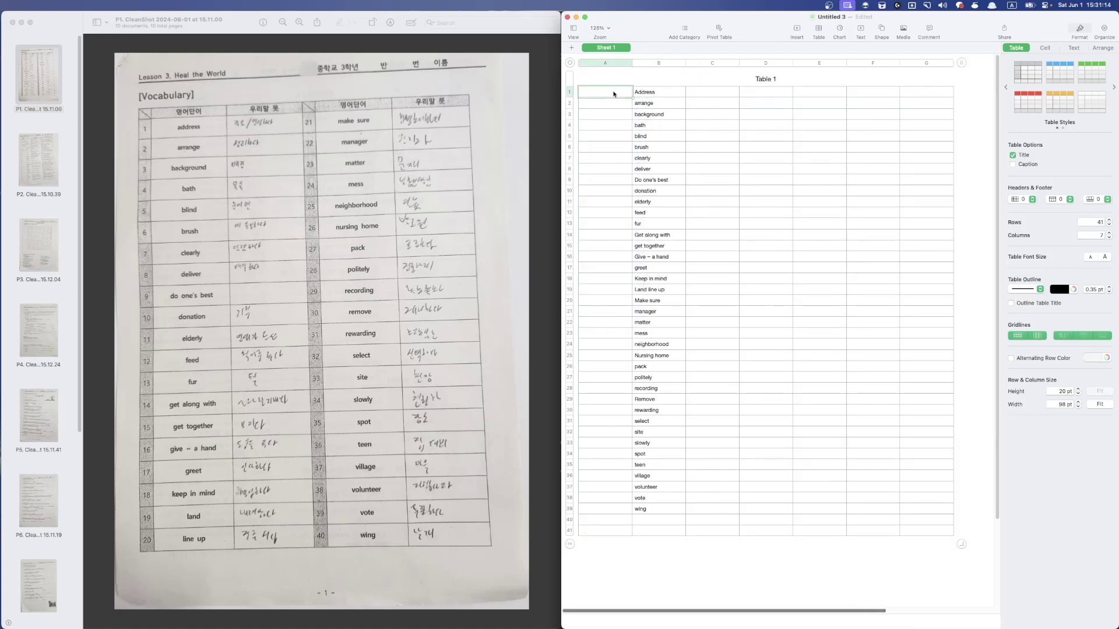
text(주)
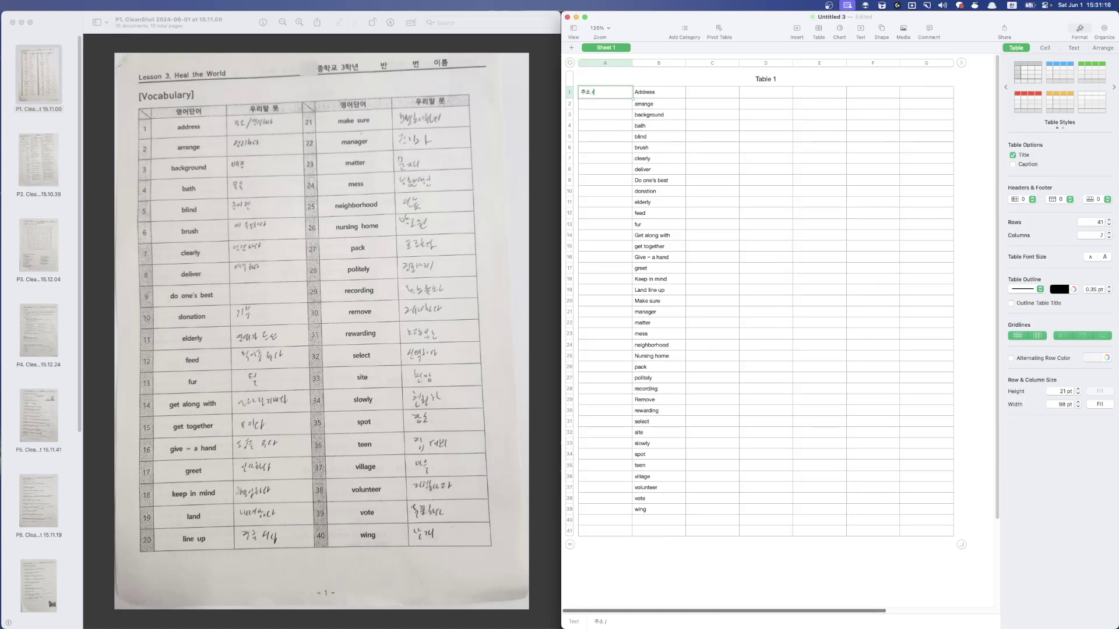
text(소 /)
text( 연설하다)
key(Return)
text(ㅈ정리)
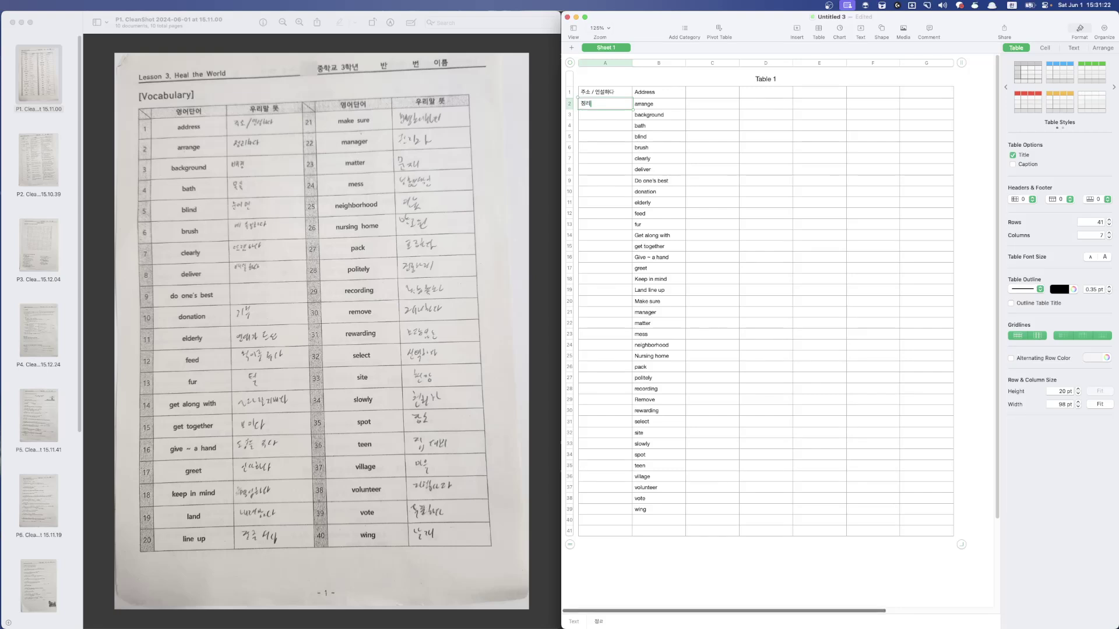
key(BackSpace)
key(BackSpace)
key(BackSpace)
key(BackSpace)
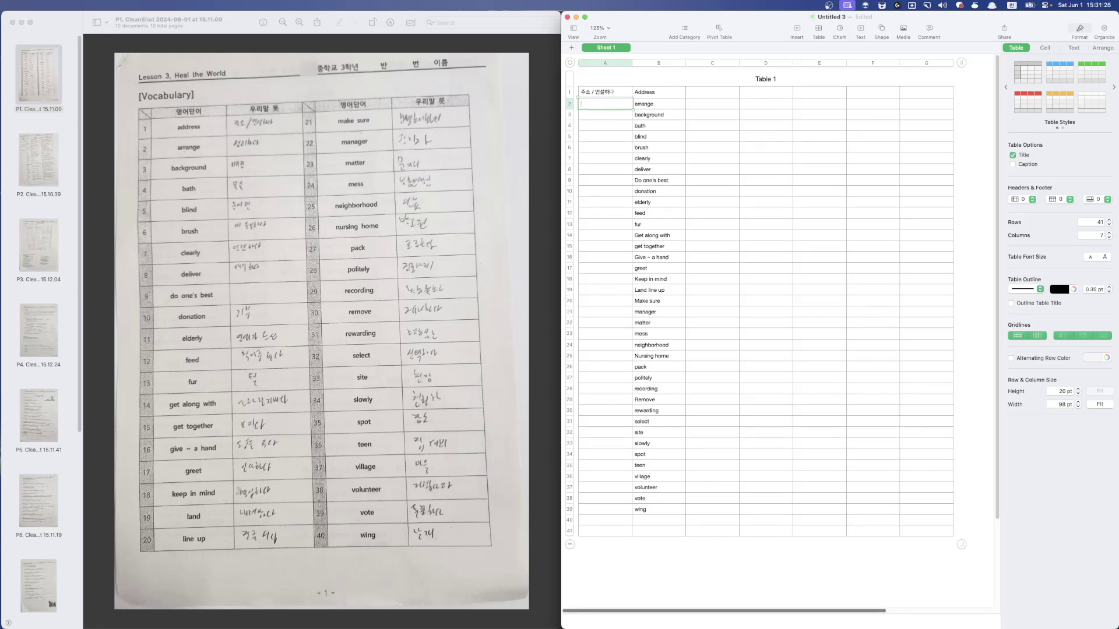
Enter the Korean meaning "~를 정리하다" for "arrange" in cell A2
text(정리하다)
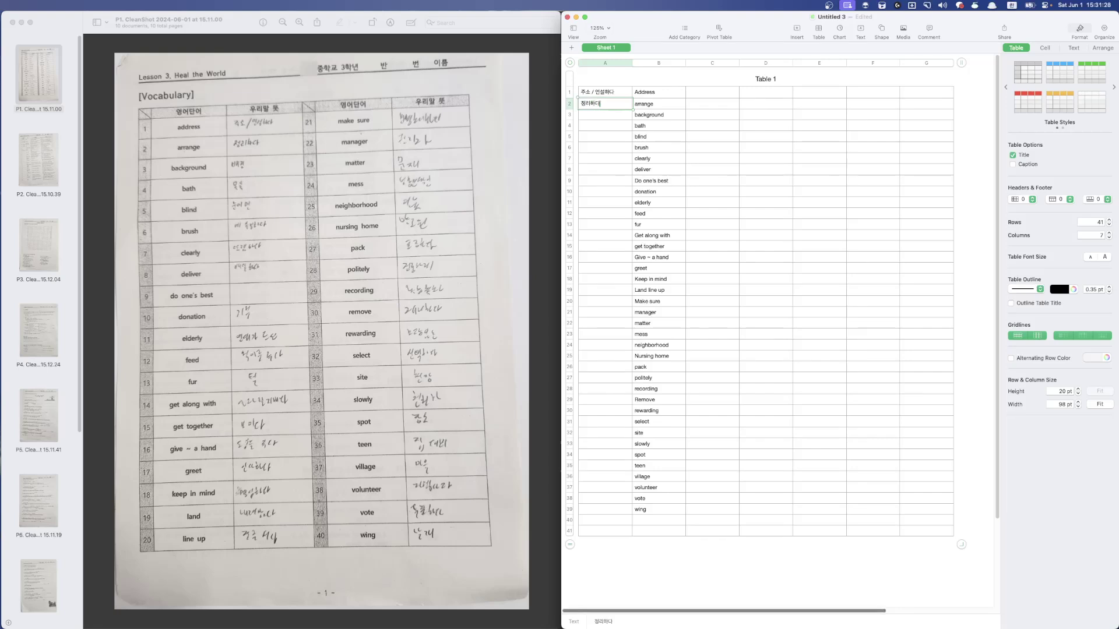
key(BackSpace)
key(BackSpace)
key(BackSpace)
key(BackSpace)
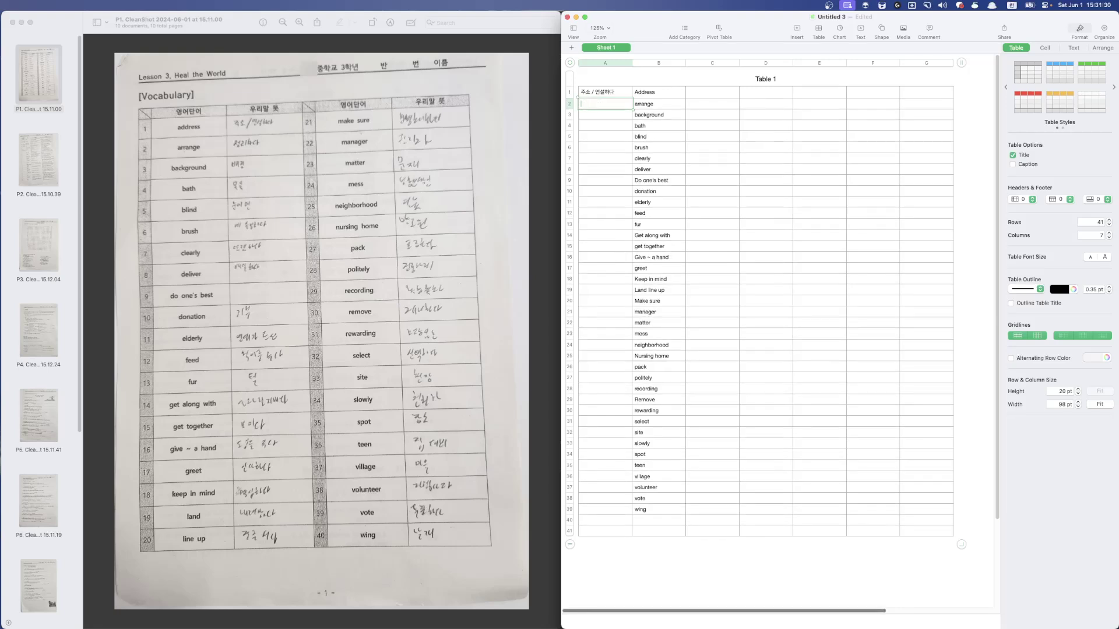
text(정리하다)
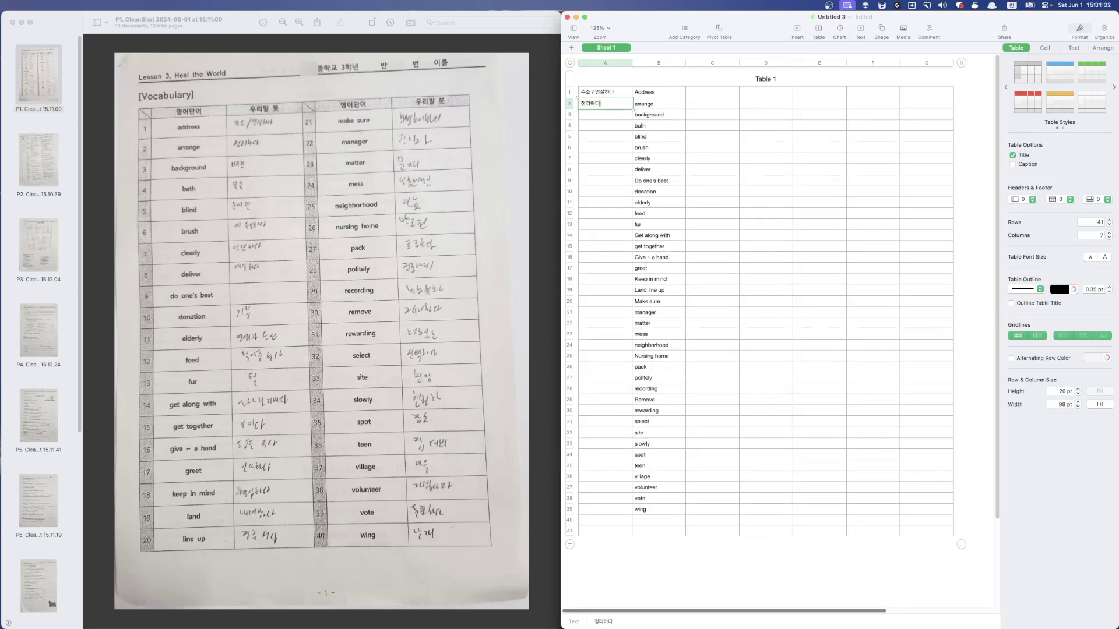
key(Return)
key(Up)
text(~를 정리하다)
key(Return)
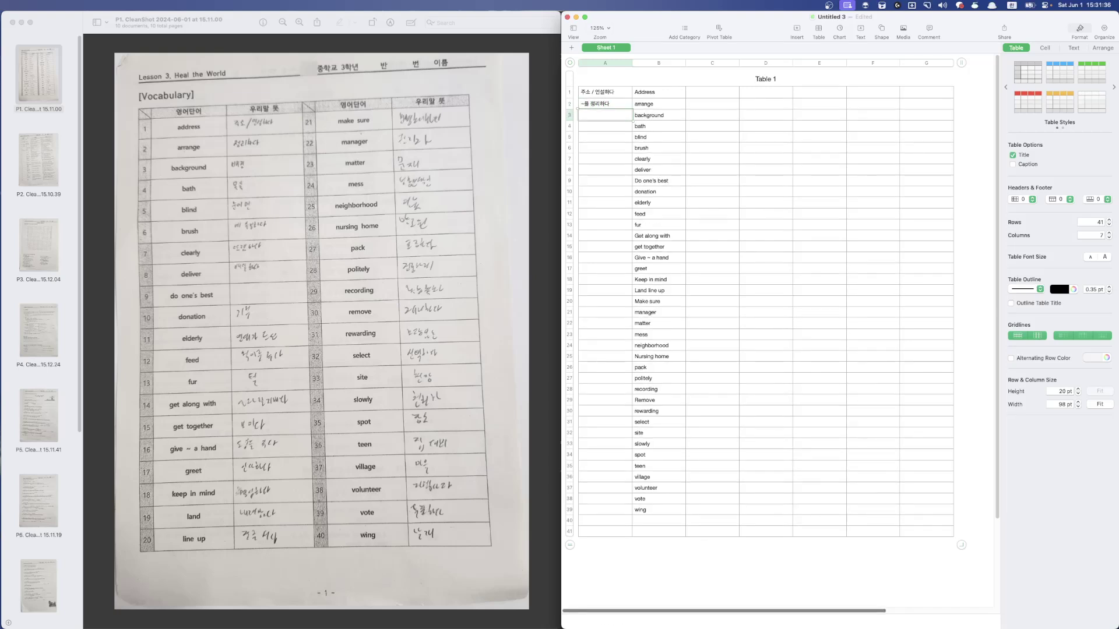
Enter the meanings "배경", "목욕" and "눈이먼" for "background", "bath" and "blind" in cells A3 to A5
text(배경)
key(Return)
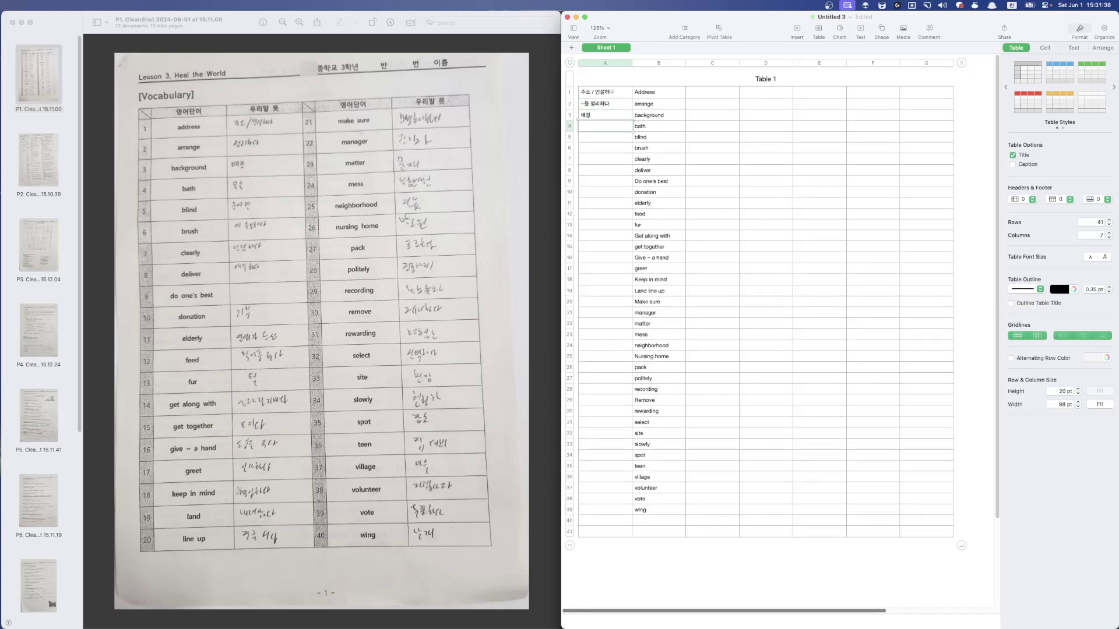
text(목욕)
key(Return)
text(누이 먼)
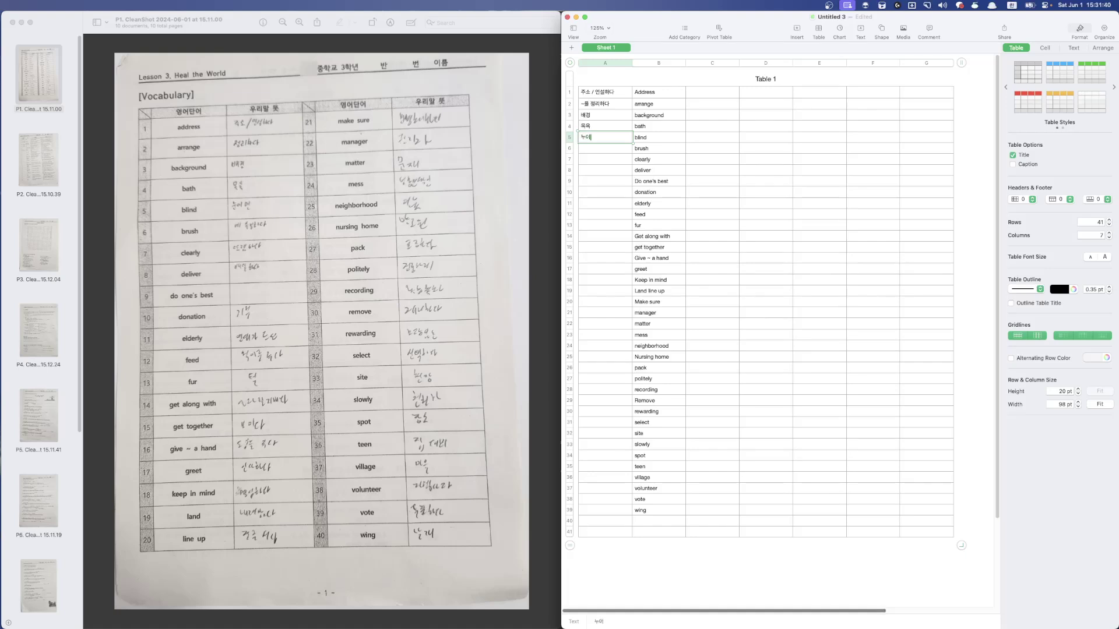
key(Return)
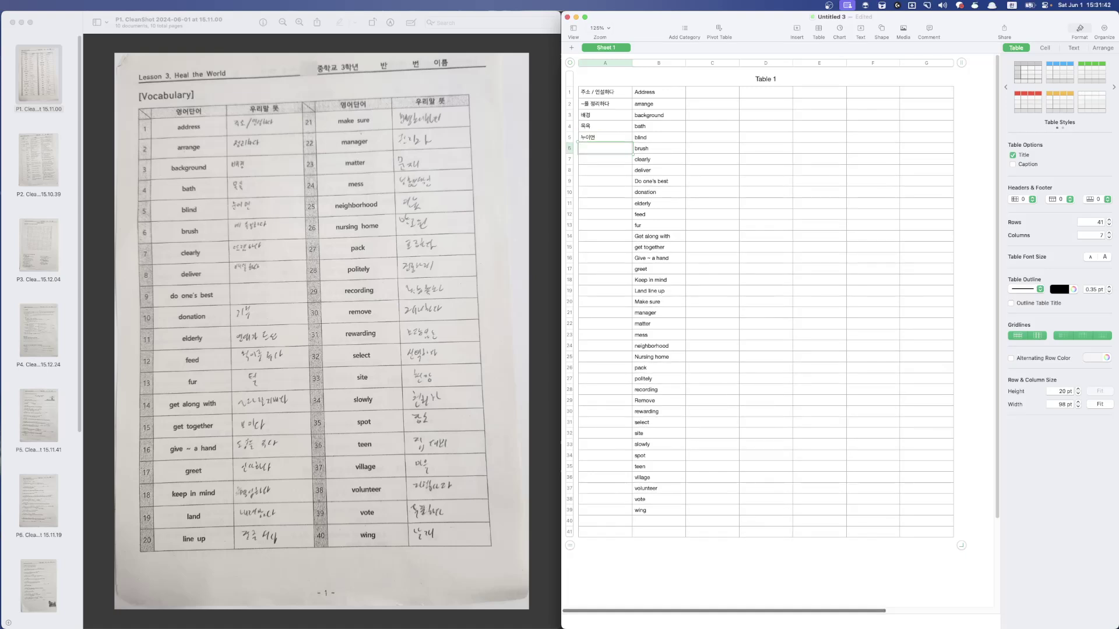
key(Up)
text(눈이먼)
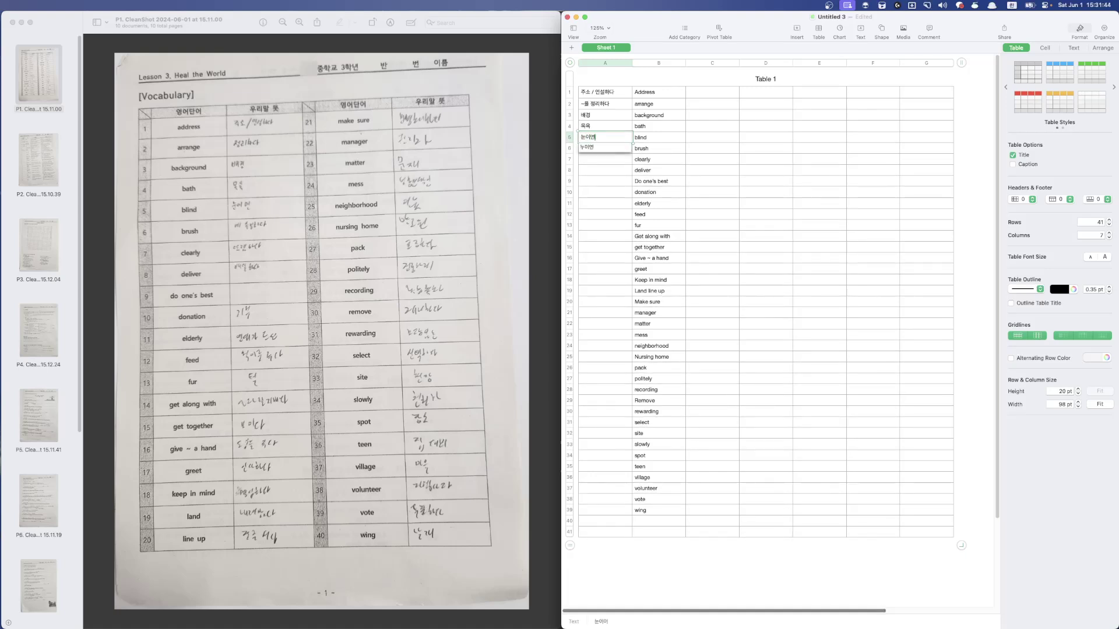
key(Return)
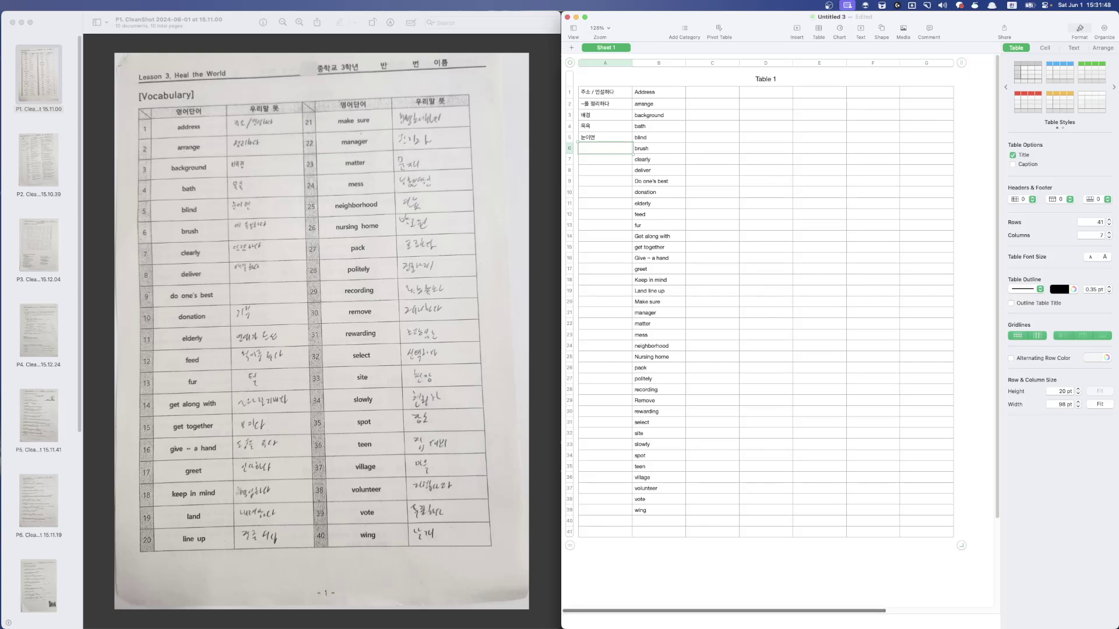
Enter "~를 솔질하다" for "brush" in cell A6 and "뚜렷하게" for "clearly" in cell A7
text(~를 솔질하다)
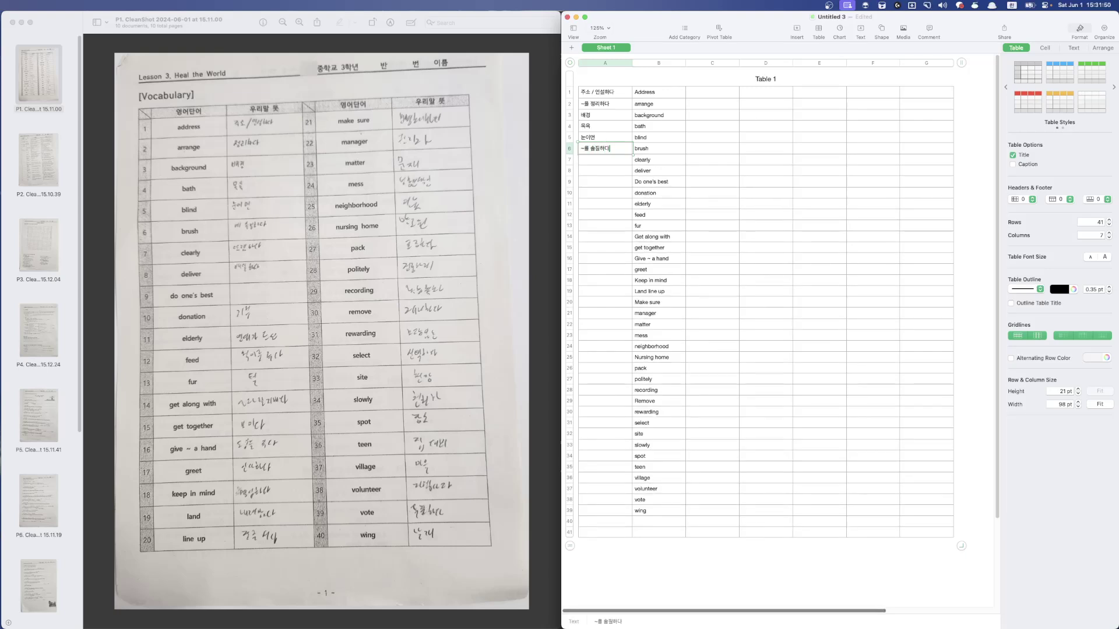
key(Return)
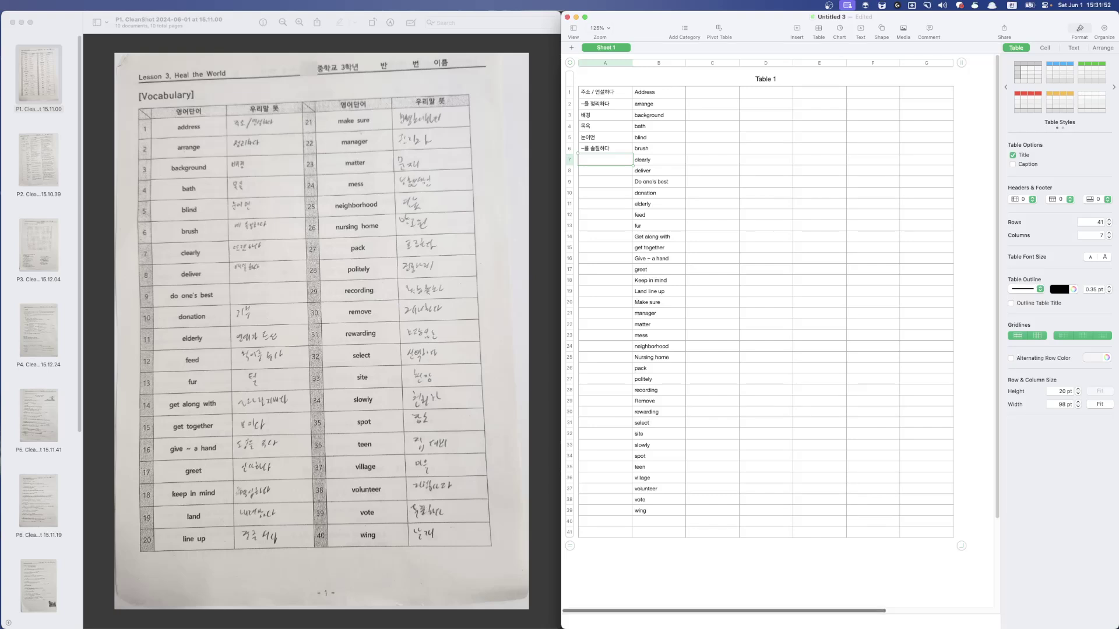
text(뚜렷하)
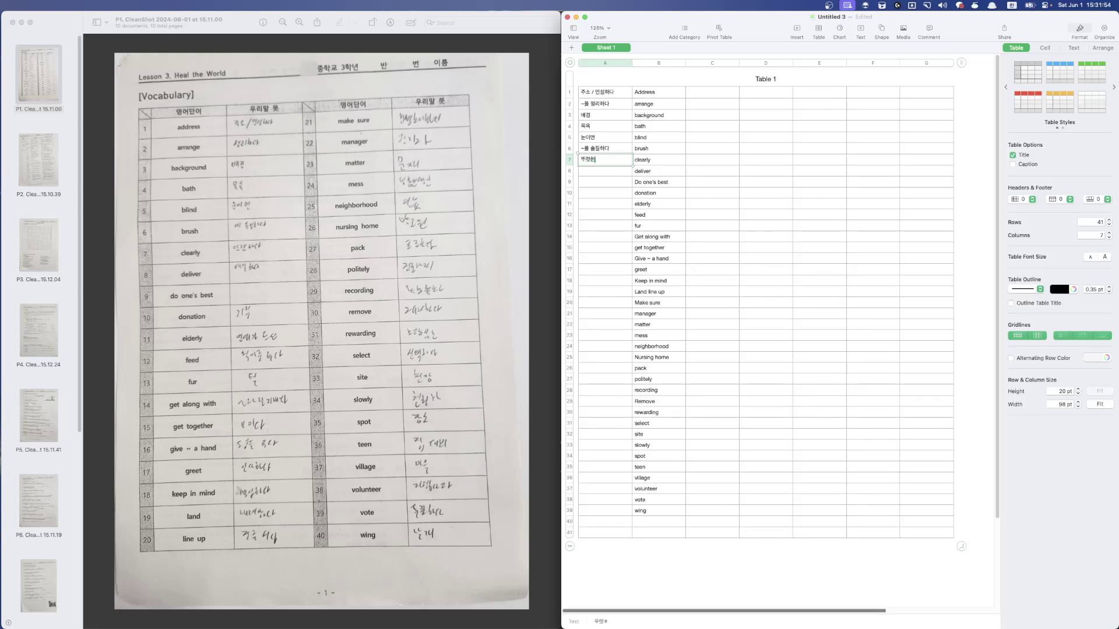
key(BackSpace)
key(BackSpace)
key(BackSpace)
text(레렷하게)
key(Return)
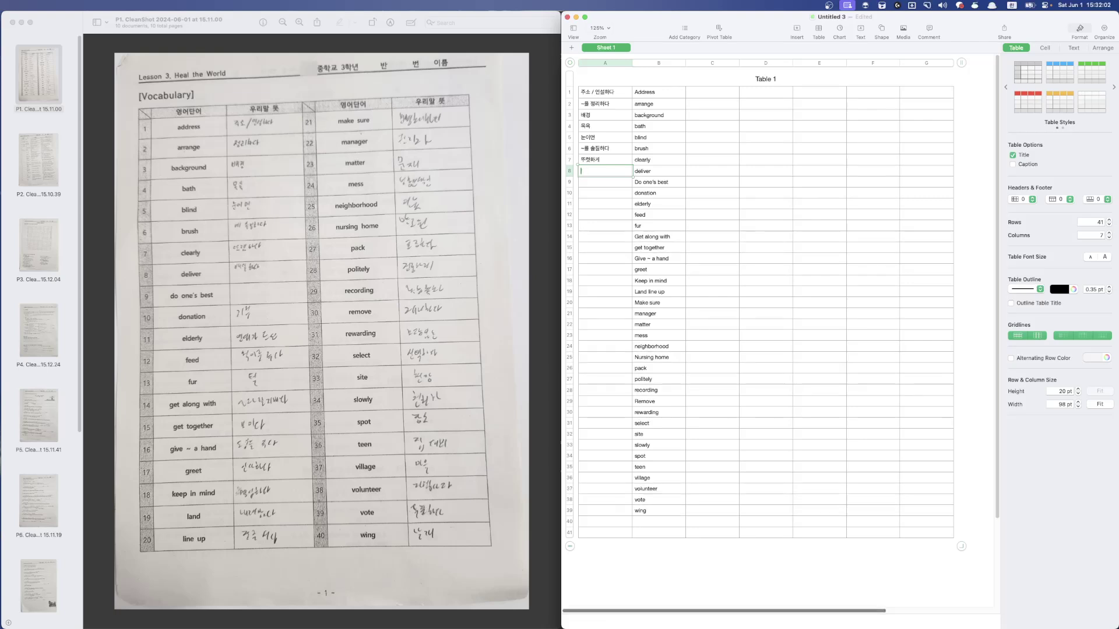
Enter "~를 배달하다" for "deliver" in cell A8 and "최선을 다하다" for "Do one's best" in cell A9
text(~를 배달하다)
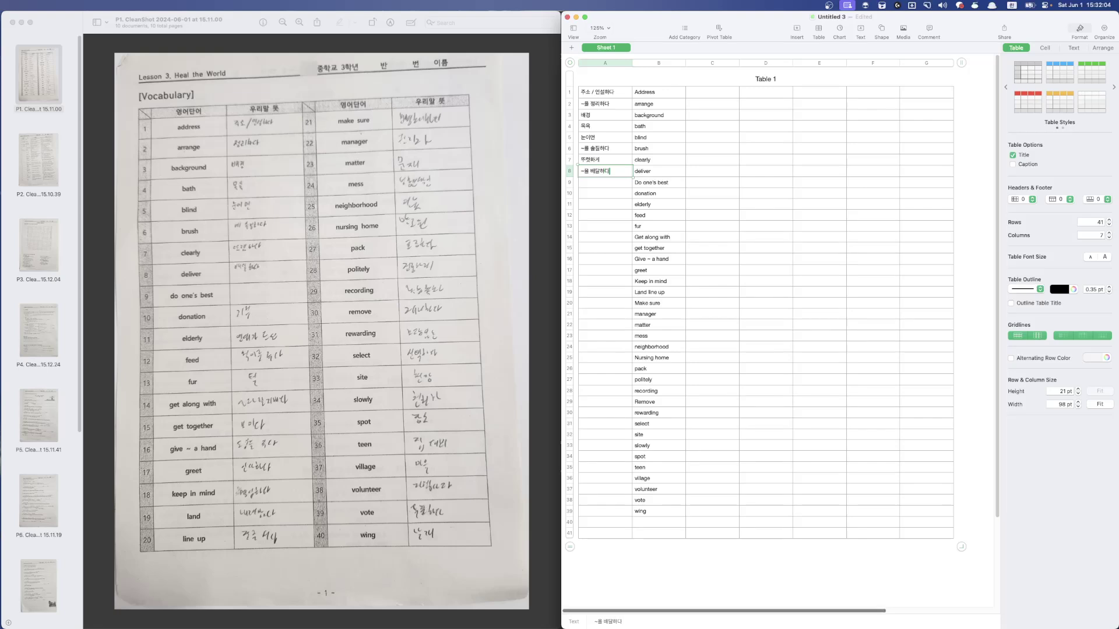
key(Return)
text(최)
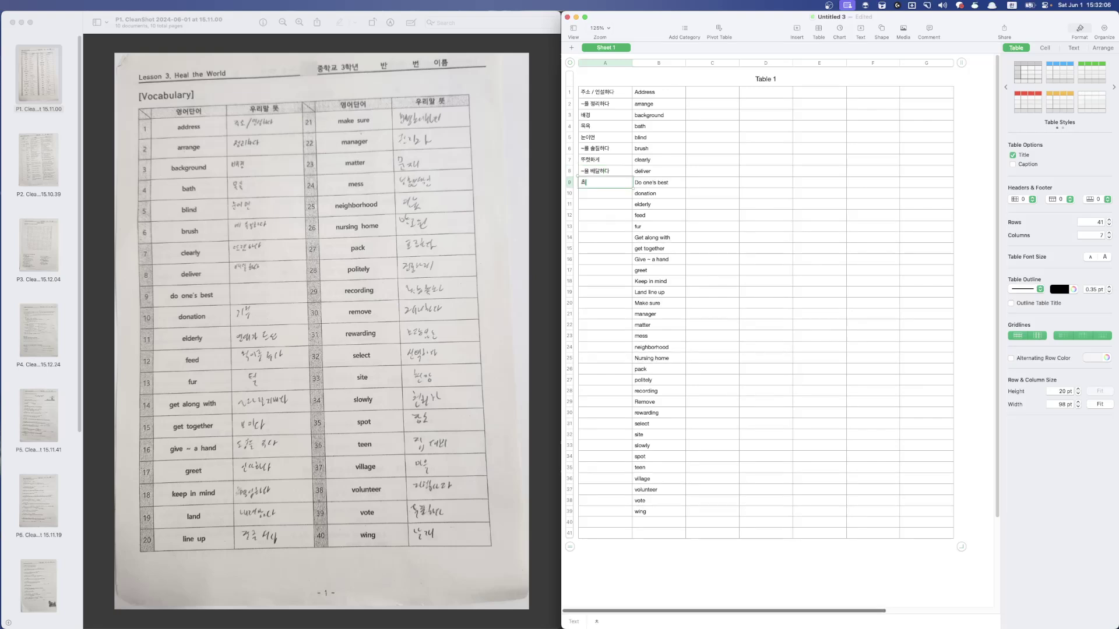
text(선을 다하)
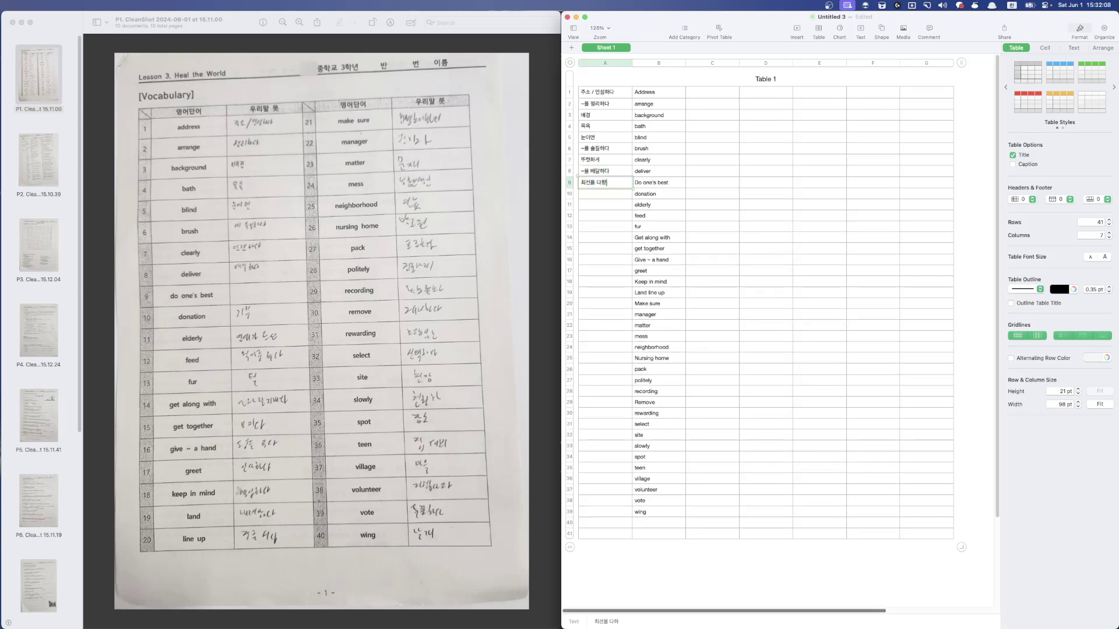
text(다)
key(Return)
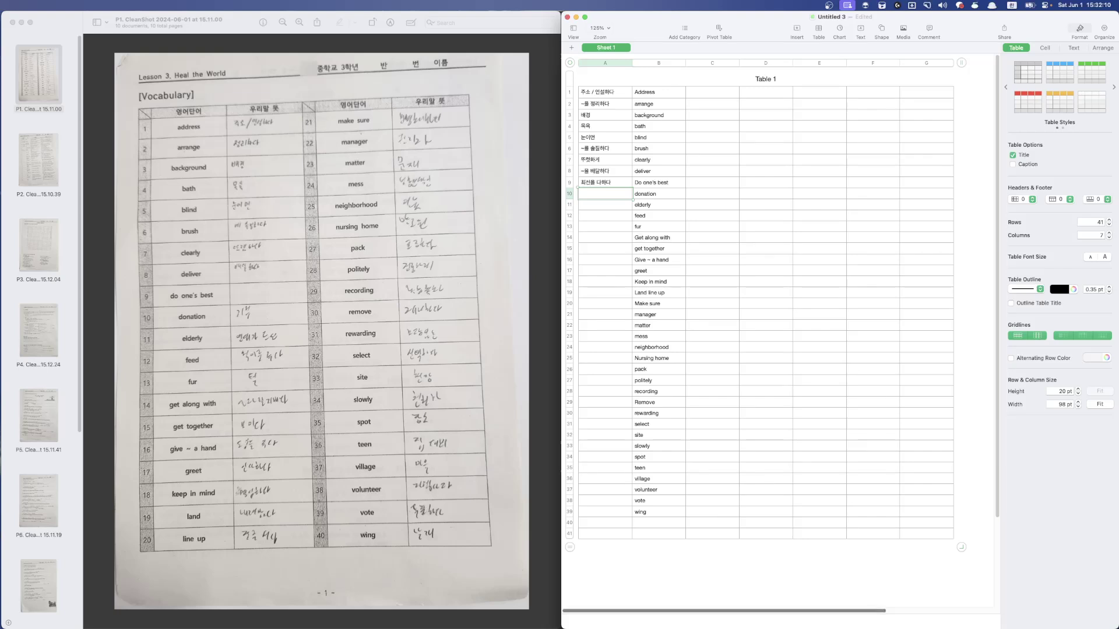
Enter "기부", "연세가 드신", "~에게 먹이를 주다" and "털" in cells A10 to A13, from "donation" to "fur"
text(기부)
key(Return)
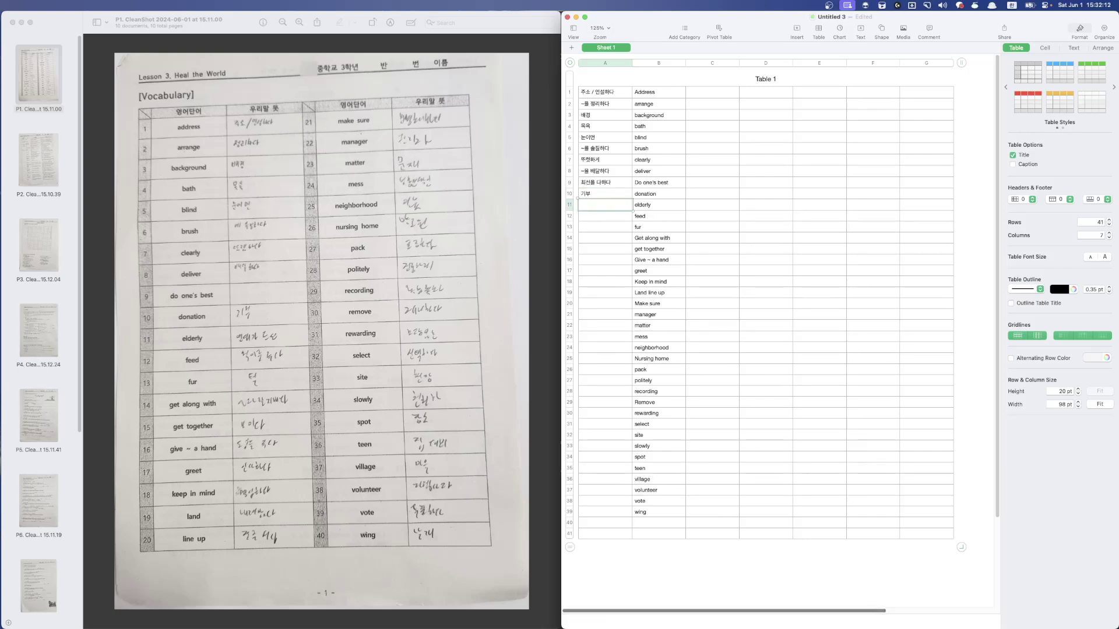
text(연세가 드신)
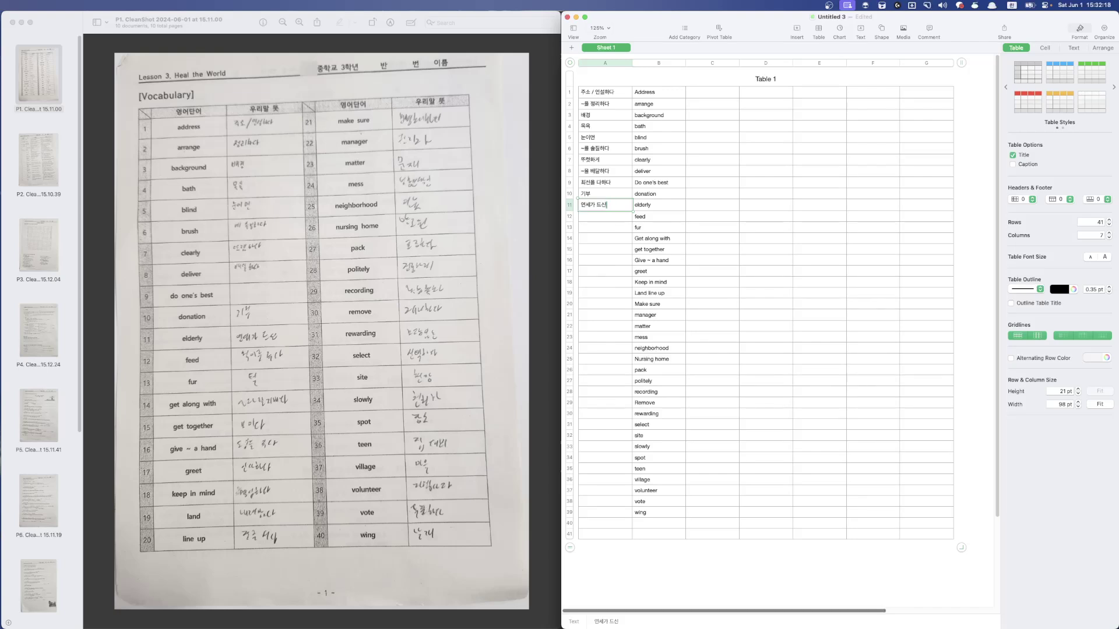
key(Return)
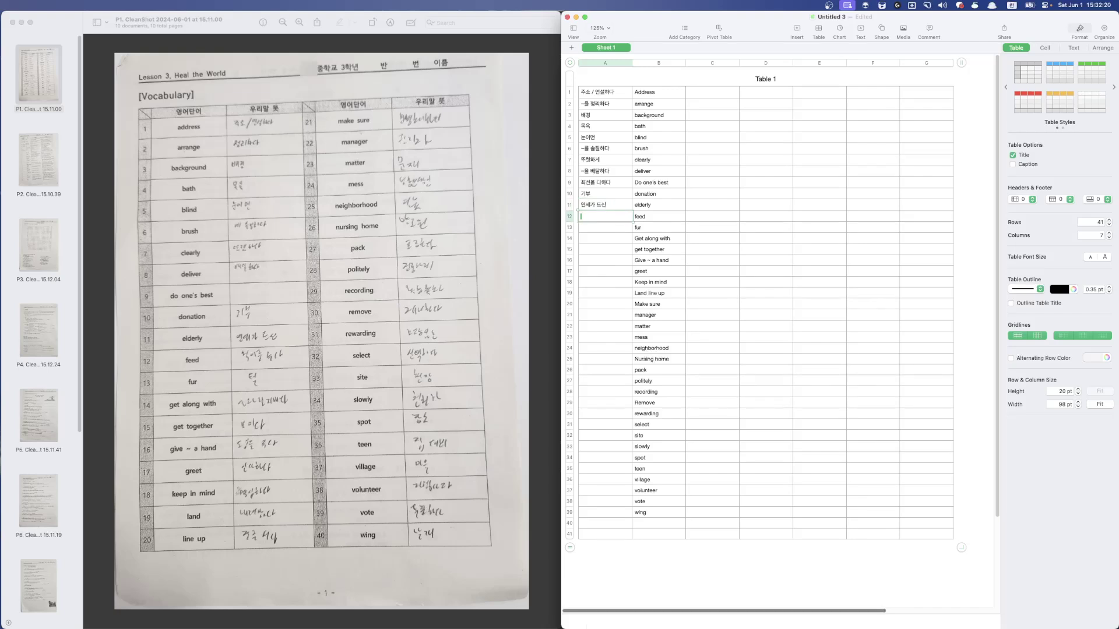
text(~에게 먹이)
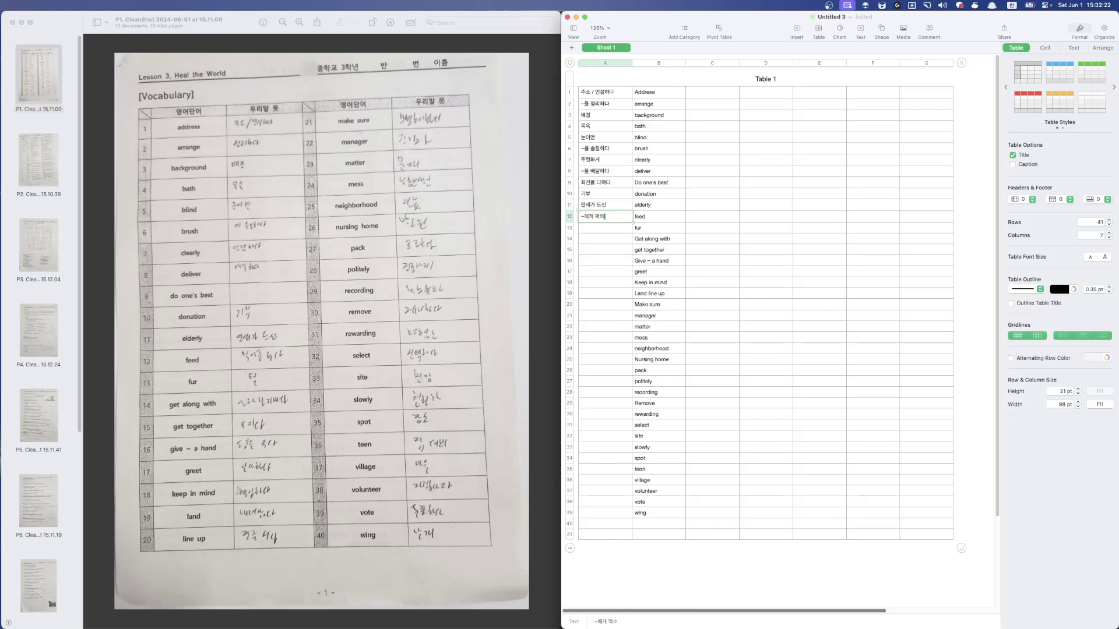
text(를 주다)
key(Return)
text(털)
key(Return)
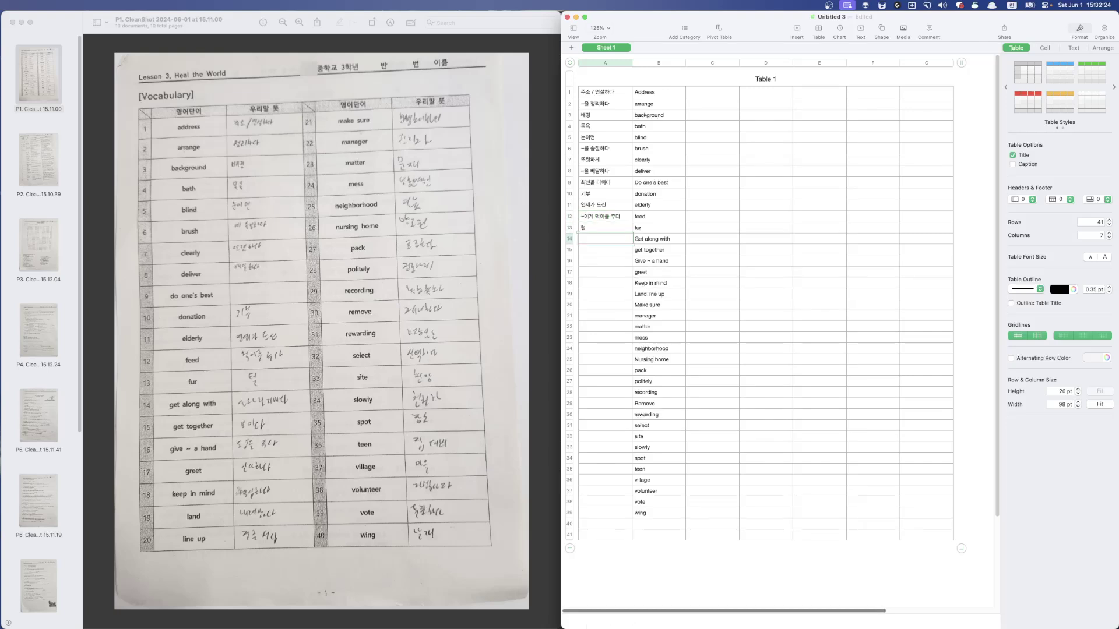
Enter "~와 잘 지내다", "모이다", "도움을 주다" and "인사하다" in cells A14 to A17, from "Get along with" to "greet"
text(~와 잘 지내다)
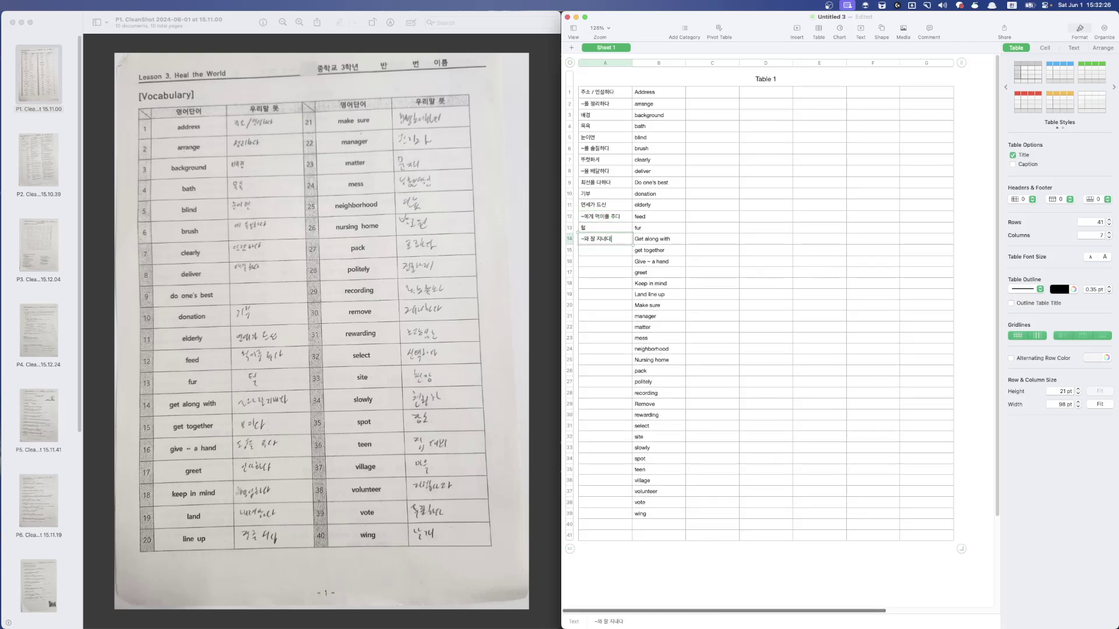
key(Return)
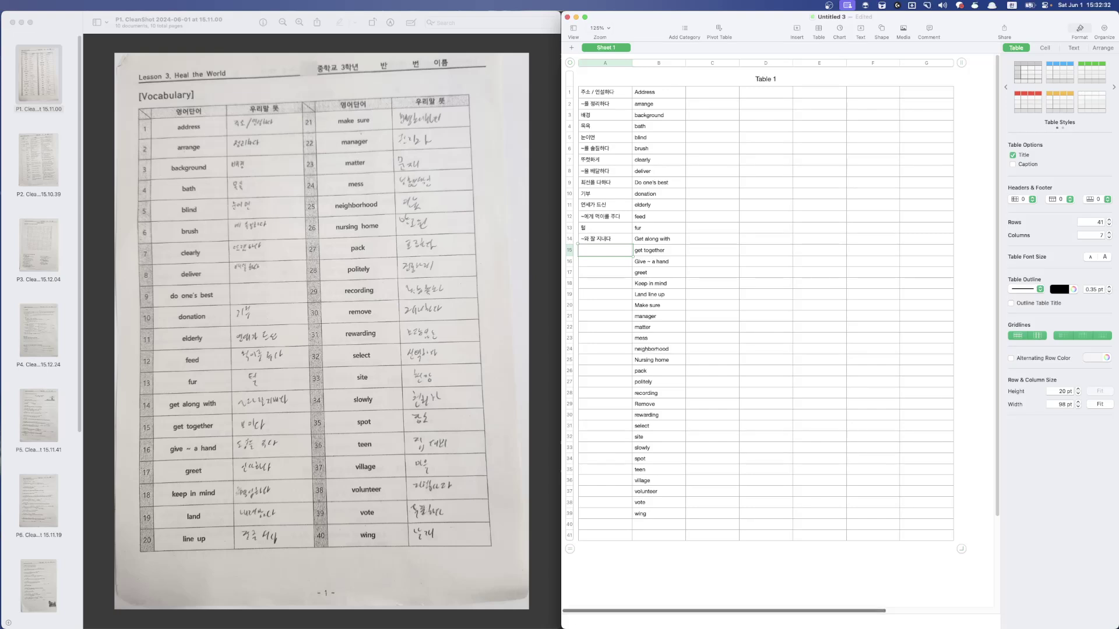
text(모이다)
key(Return)
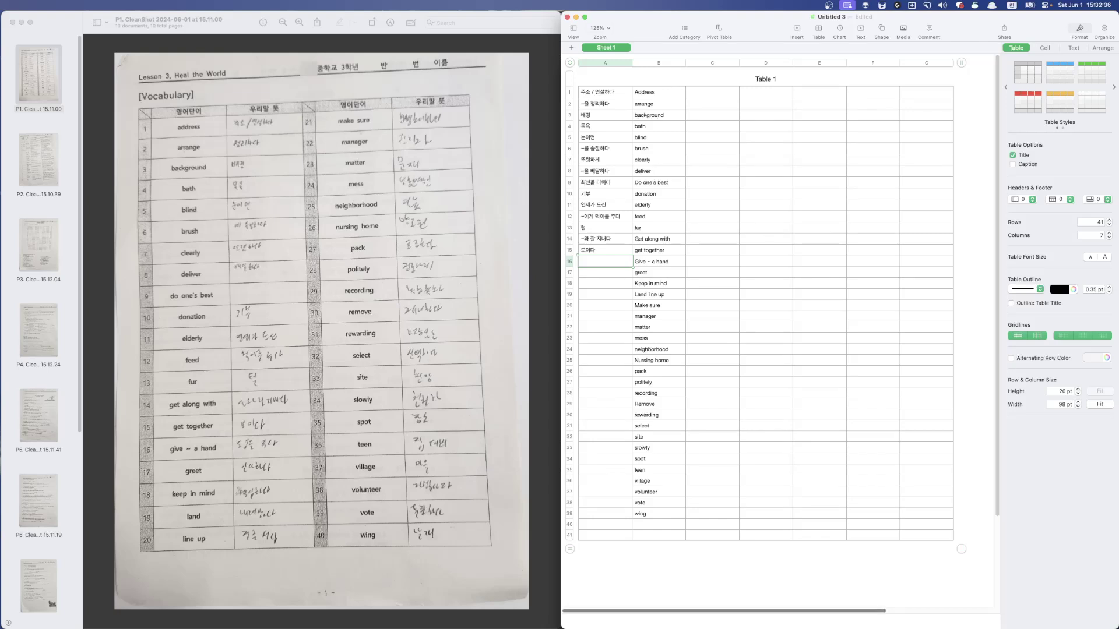
text(도움을 주다)
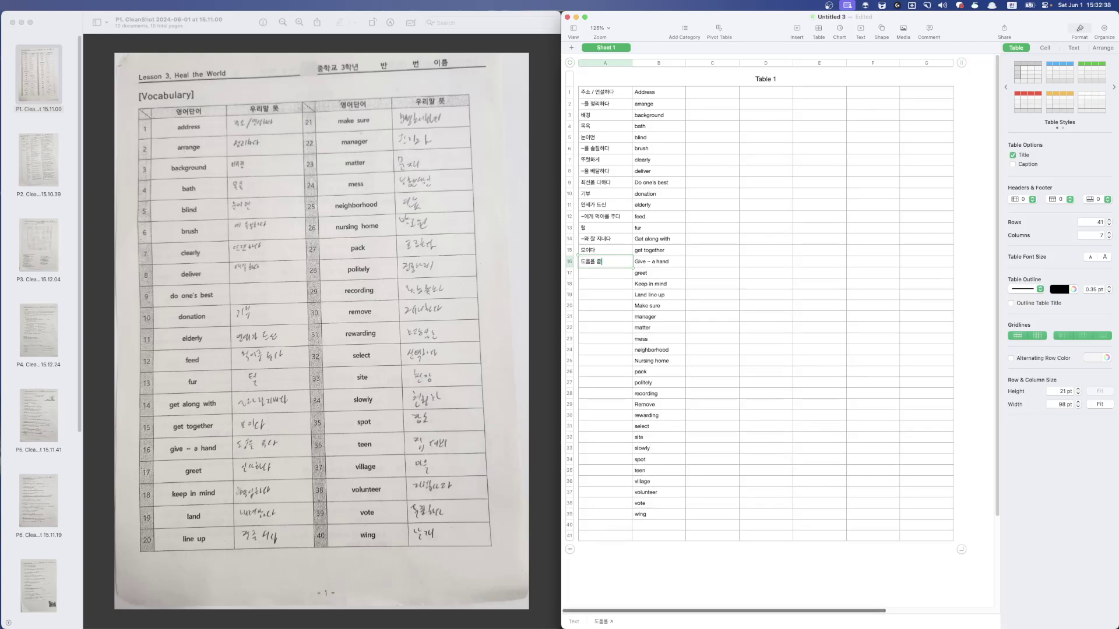
key(Return)
text(인사하다)
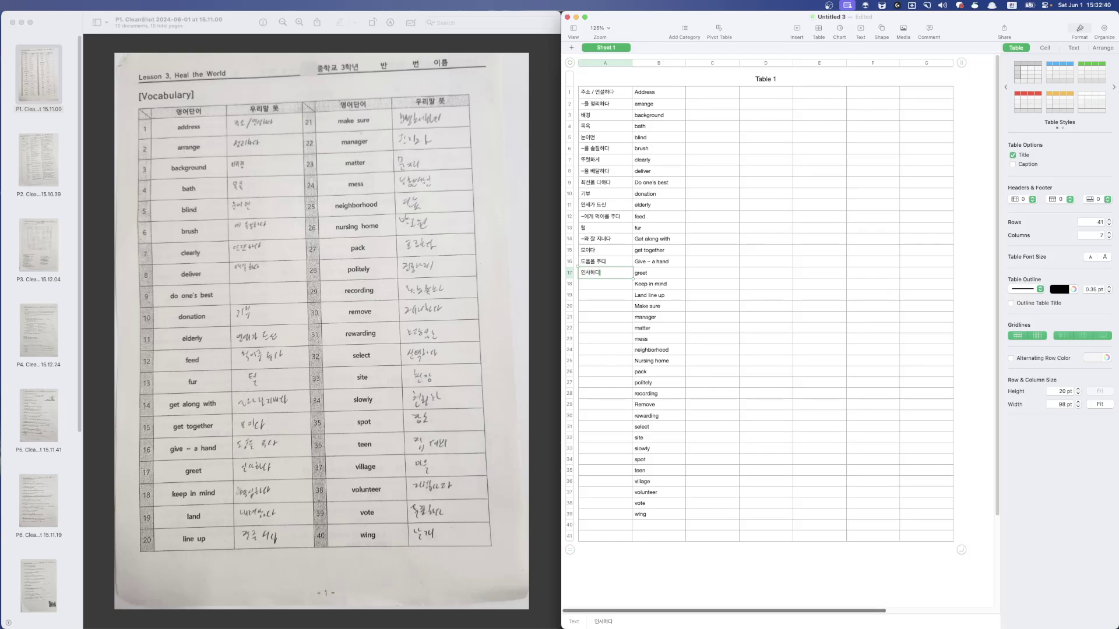
key(Return)
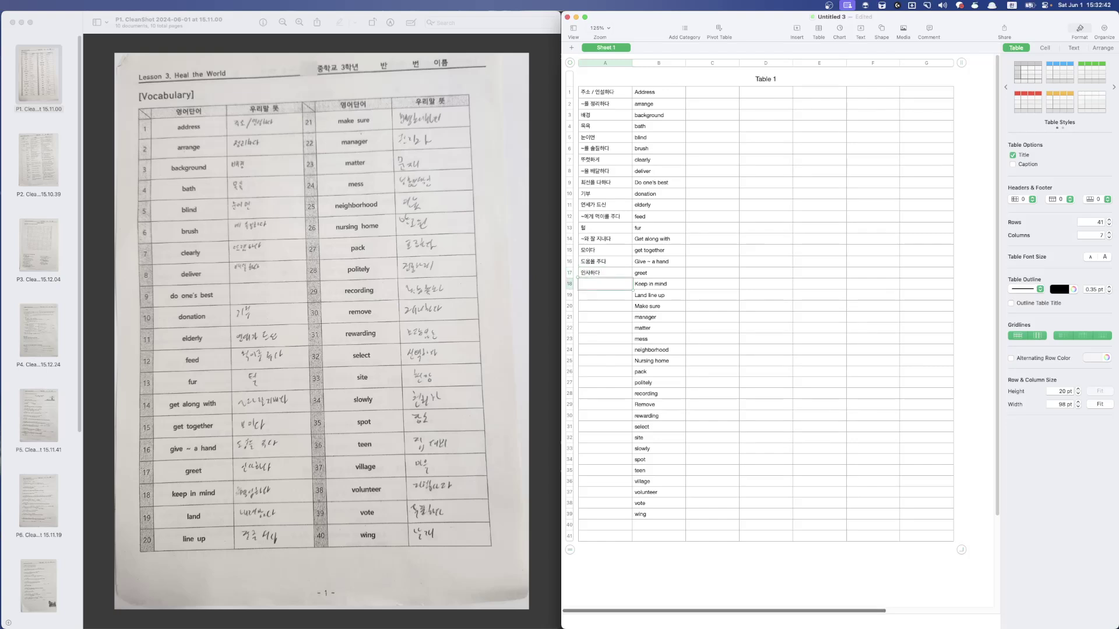
Enter "명심하다", "내려앉다 / 땅" and "줄을서다" in cells A18 to A20
text(명심하다)
key(Return)
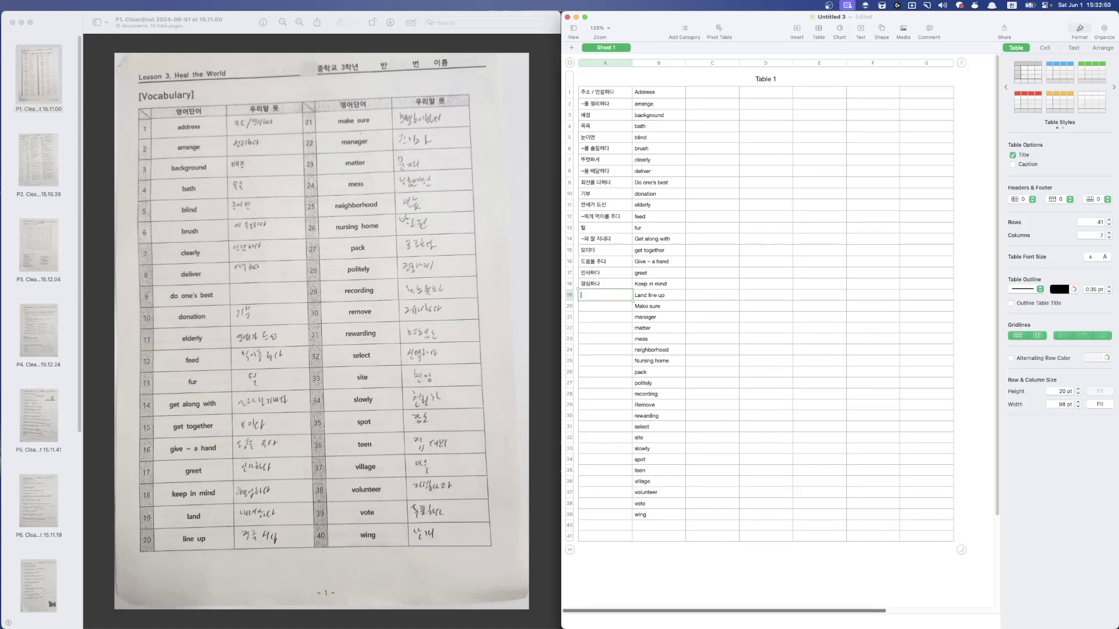
text(내려앉다 /)
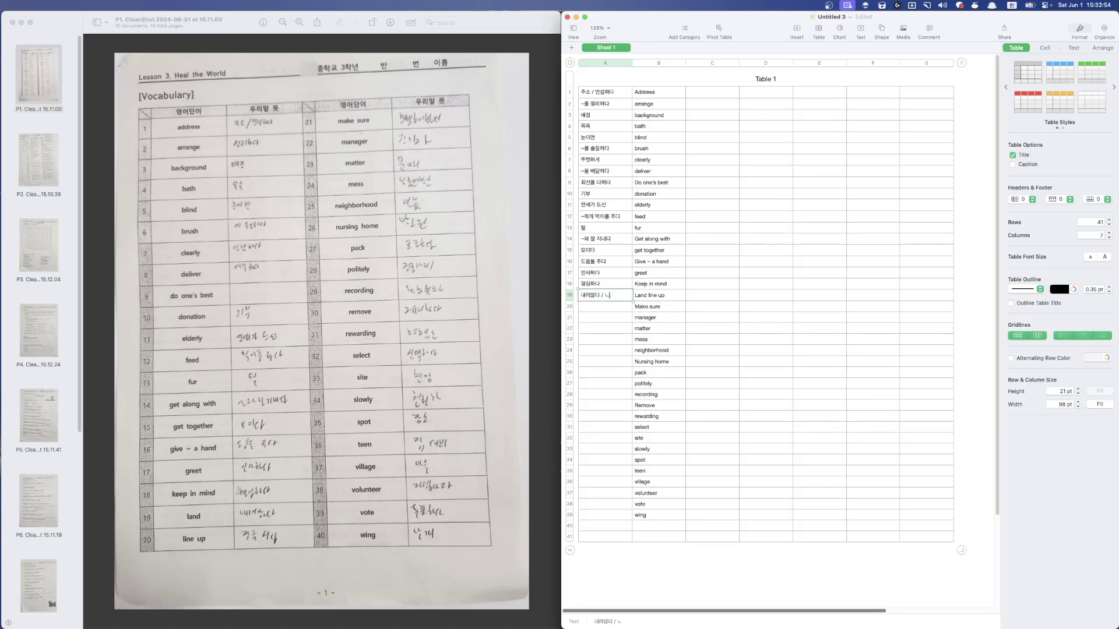
text( 평)
key(Return)
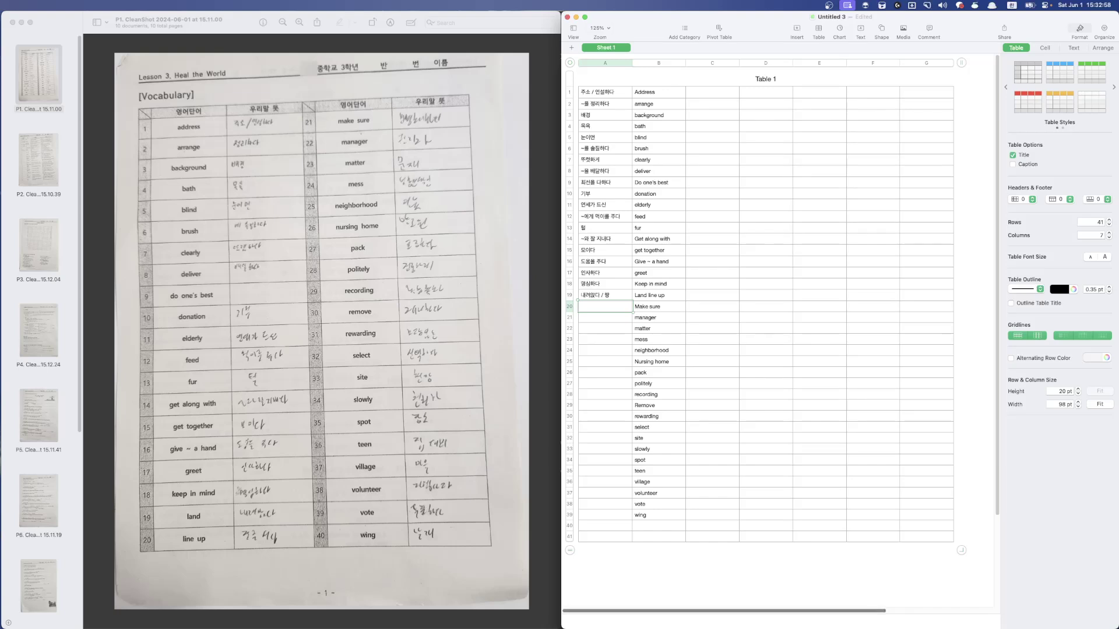
text(좋의)
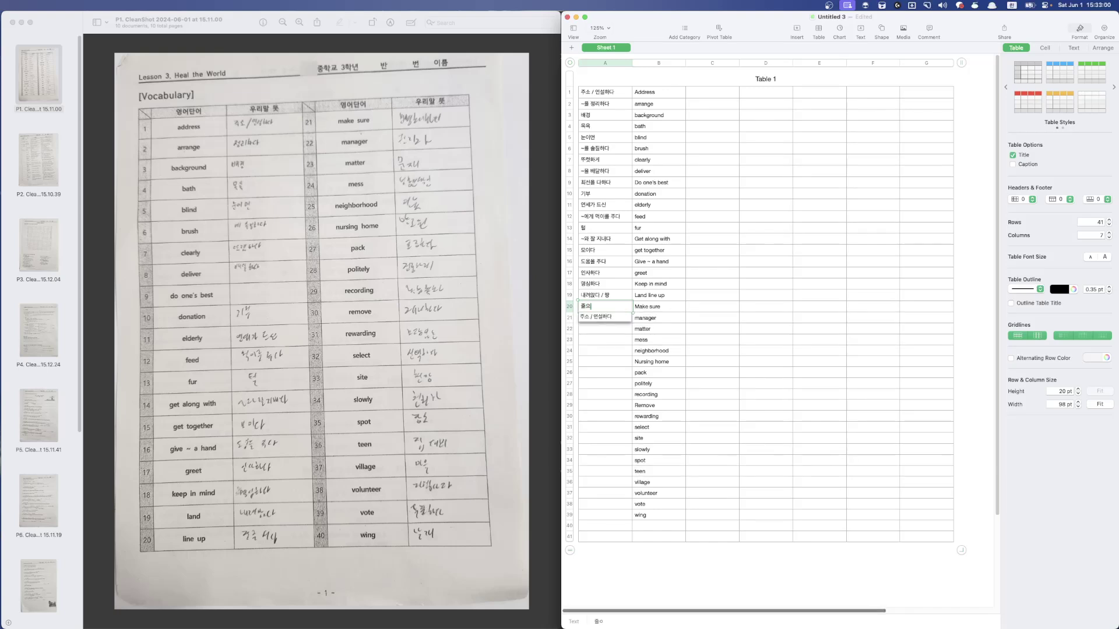
text(서다)
key(Return)
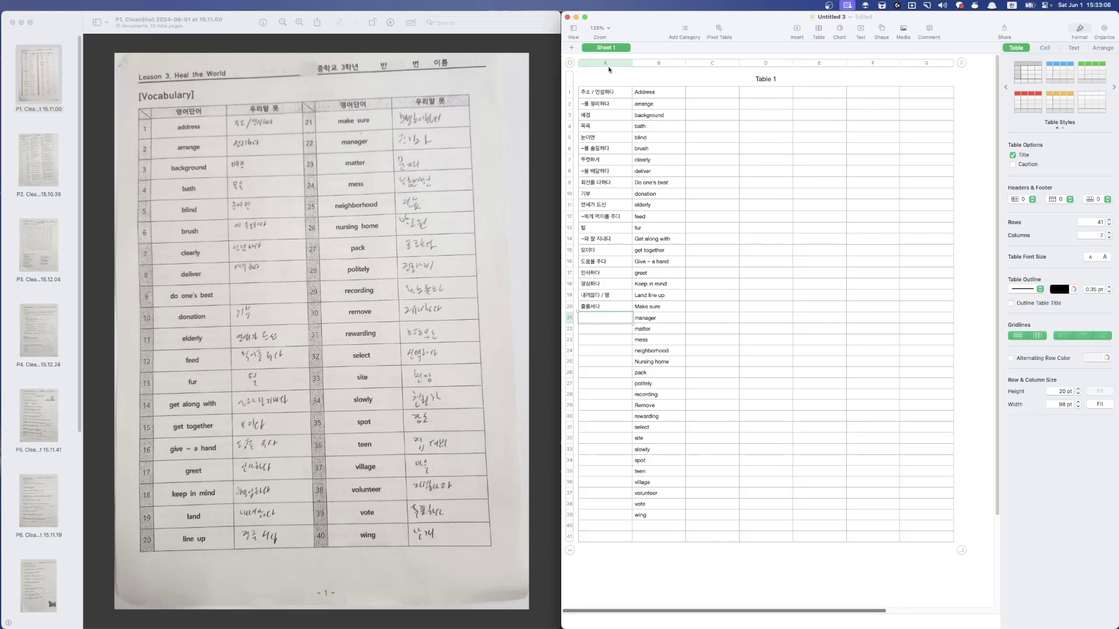
Enter "분명히하다" in cell A21 and "관리자" in cell A22, following the meanings on the handout
click(426, 120)
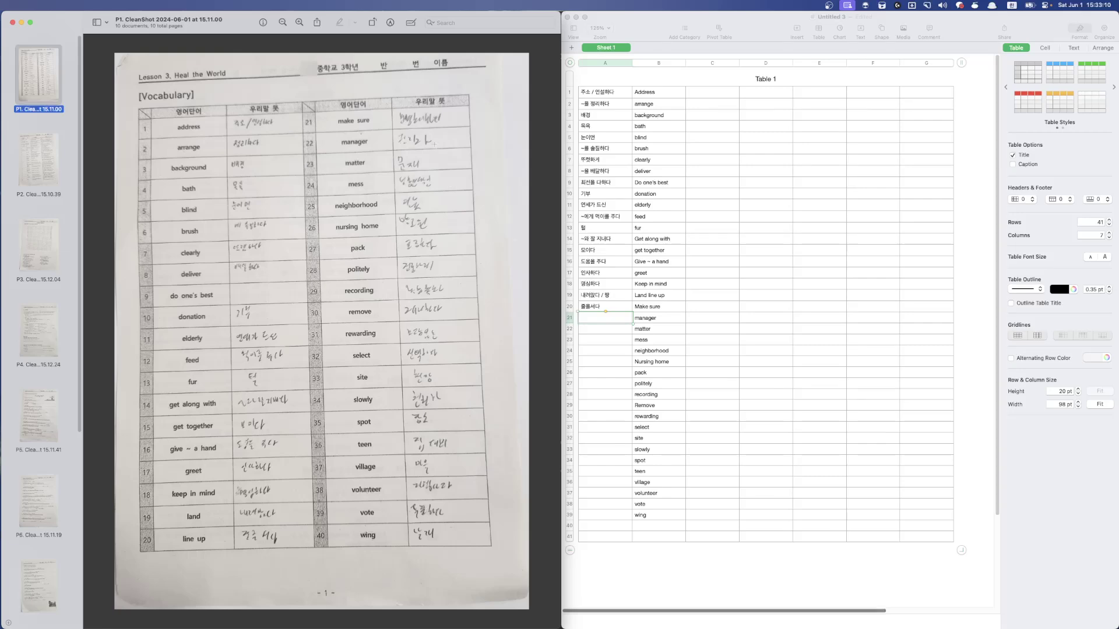
scroll(434, 144, up, 3)
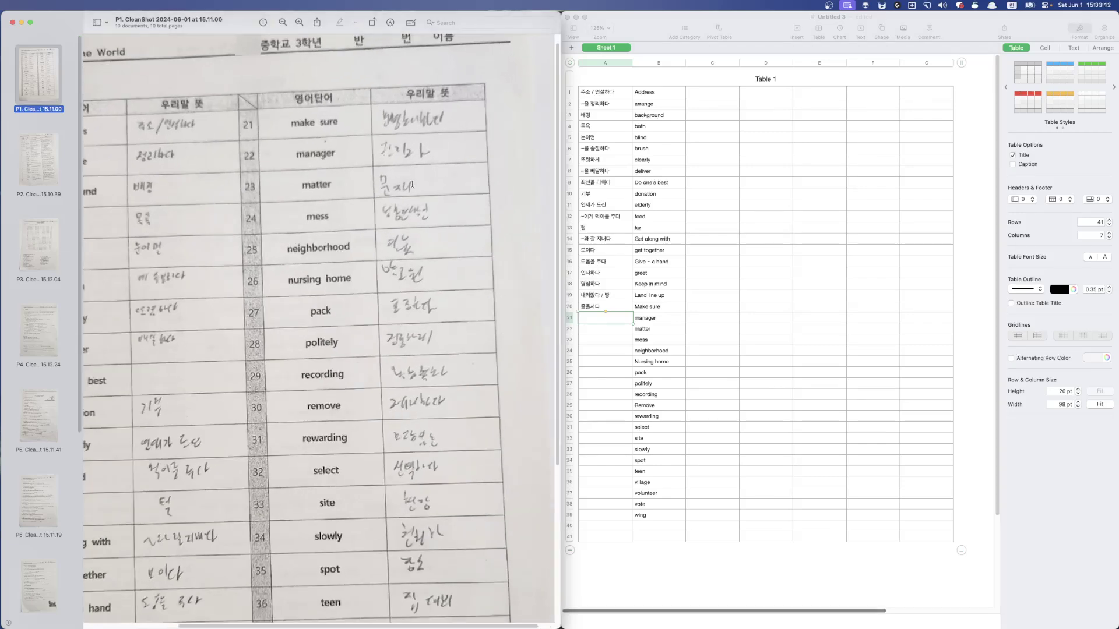
scroll(426, 206, up, 2)
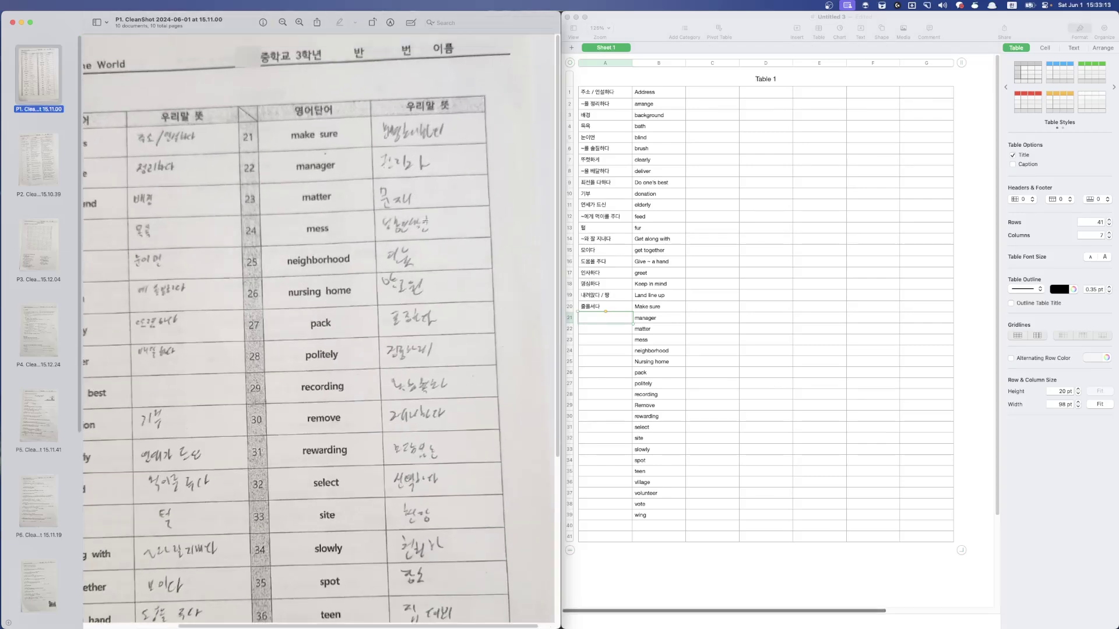
click(596, 315)
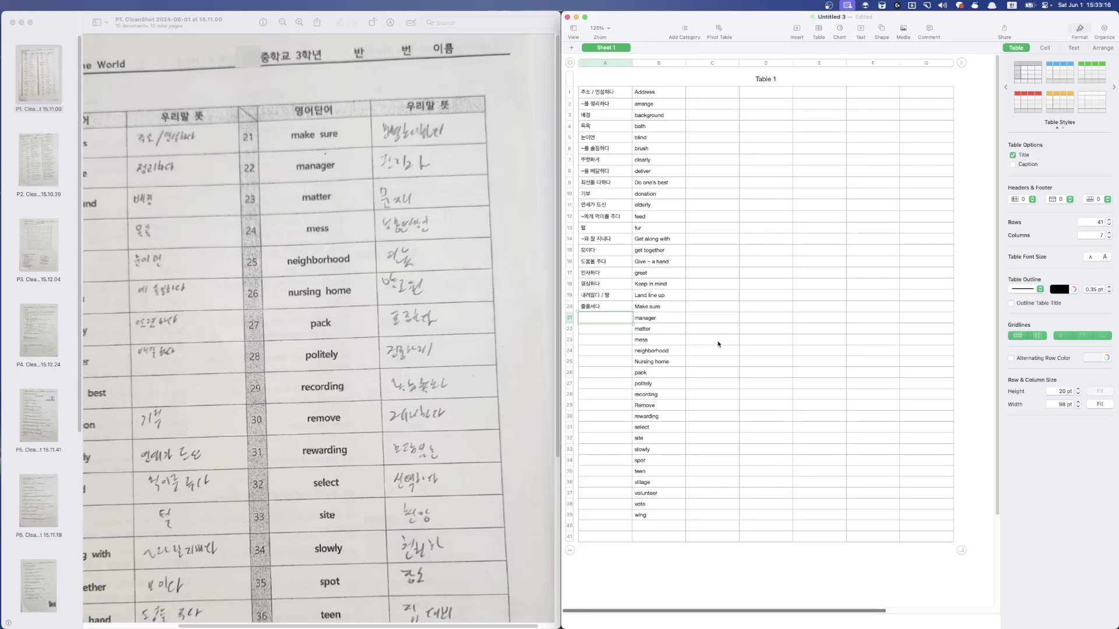
text(분매)
text(히)
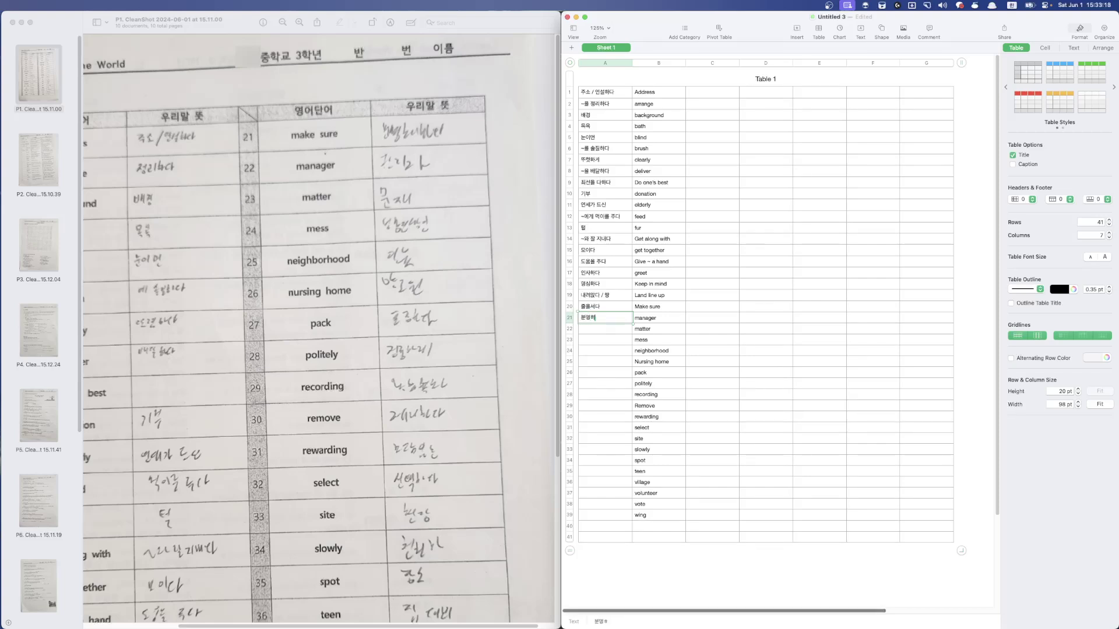
text(하다)
key(Return)
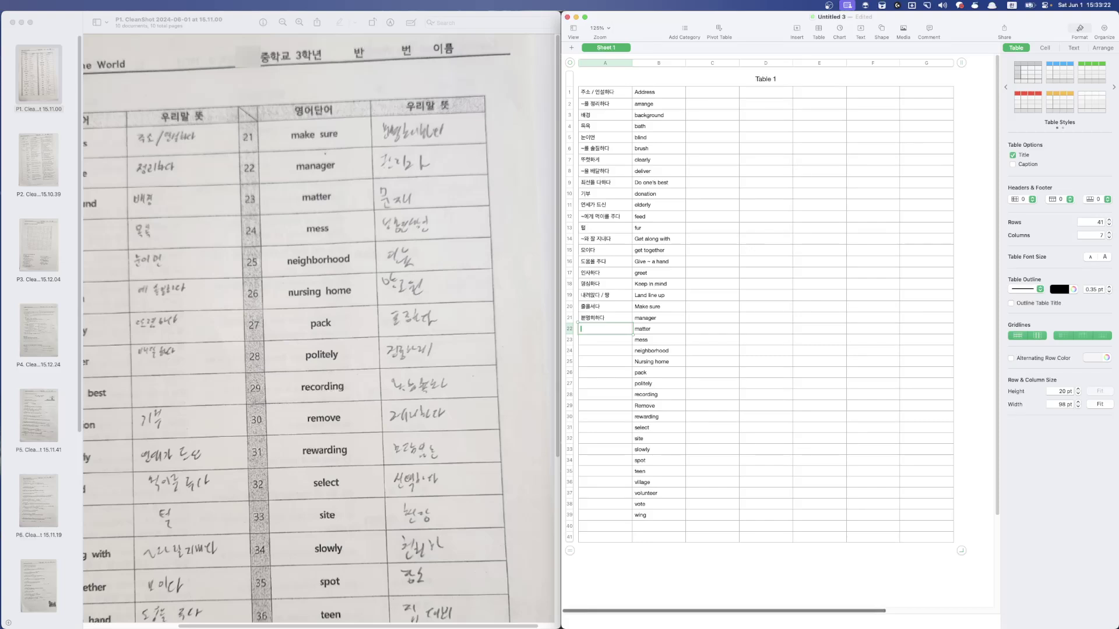
text(관리자)
key(Return)
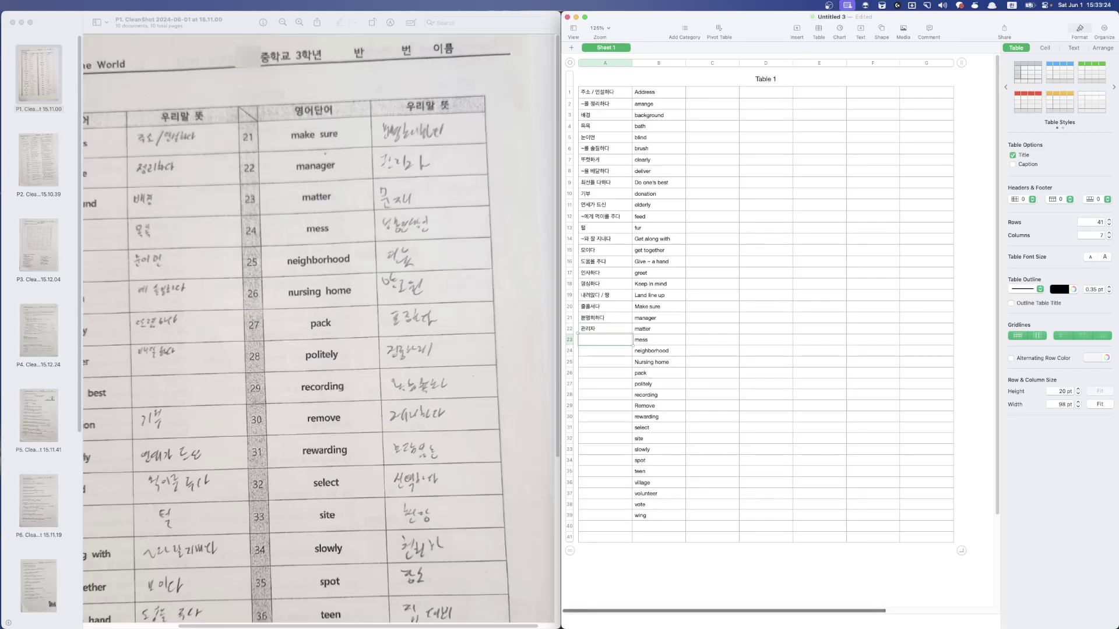
Insert a row above the "줄을서다" row and enter "Line up" as its English word in cell B20
click(605, 317)
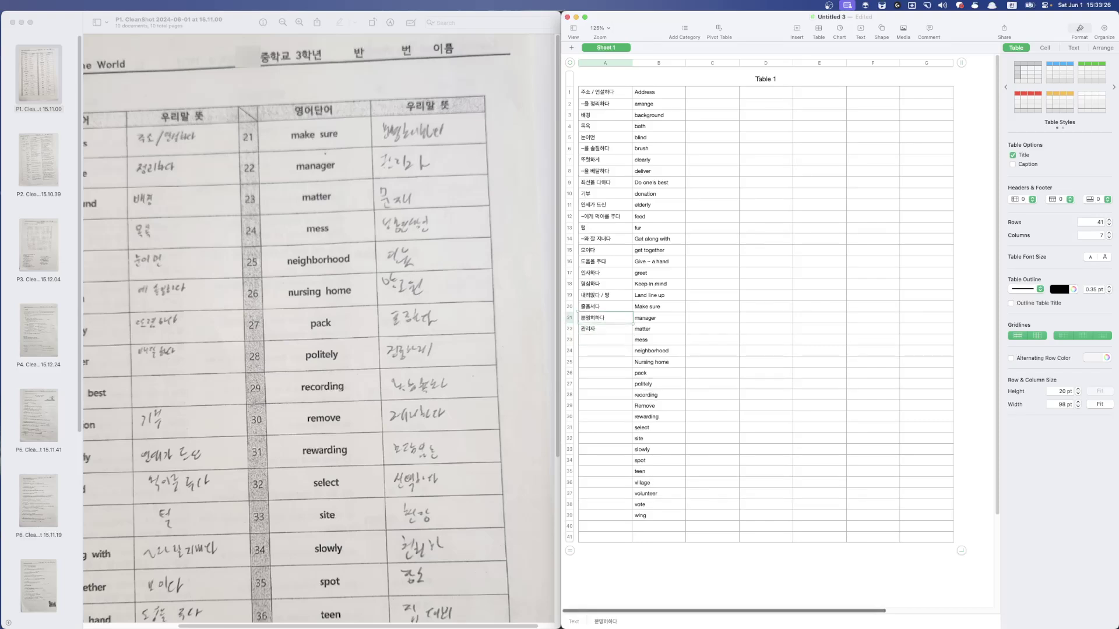
click(605, 295)
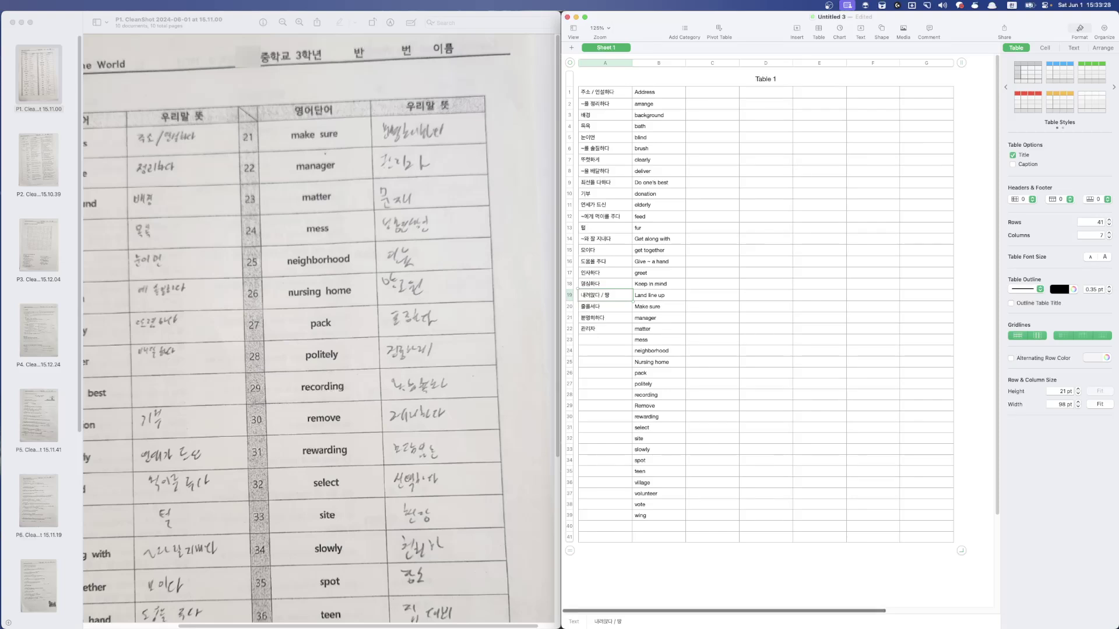
click(605, 284)
click(605, 306)
key(alt+Up)
key(Right)
key(Caps_Lock)
text(line)
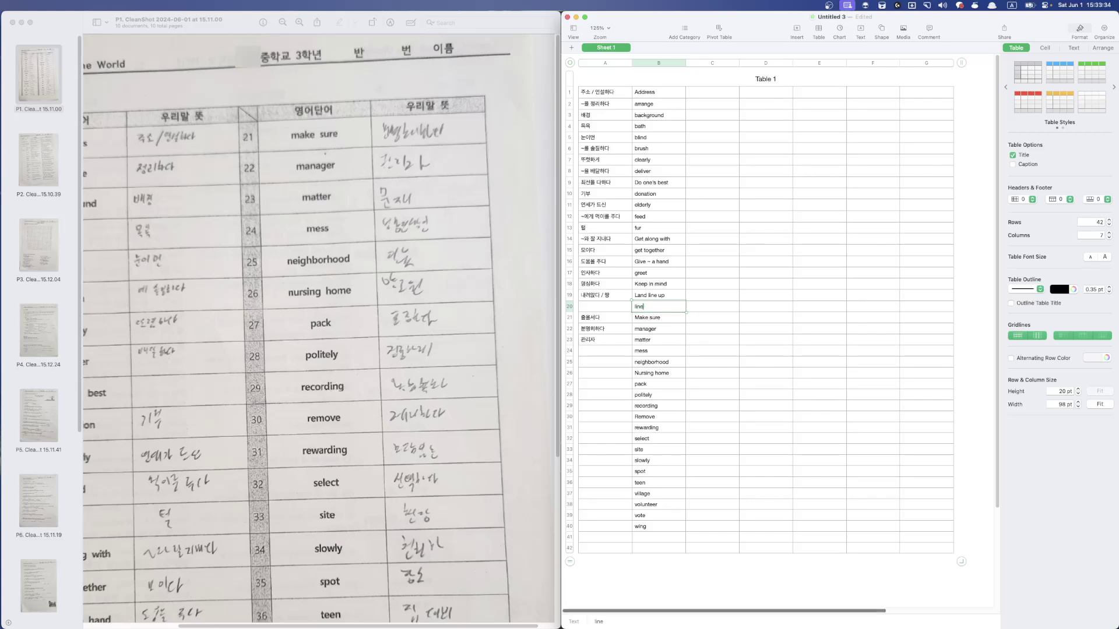
text( up)
key(Return)
Shorten "Land line up" in cell B19 to "Land"
key(Up)
key(Up)
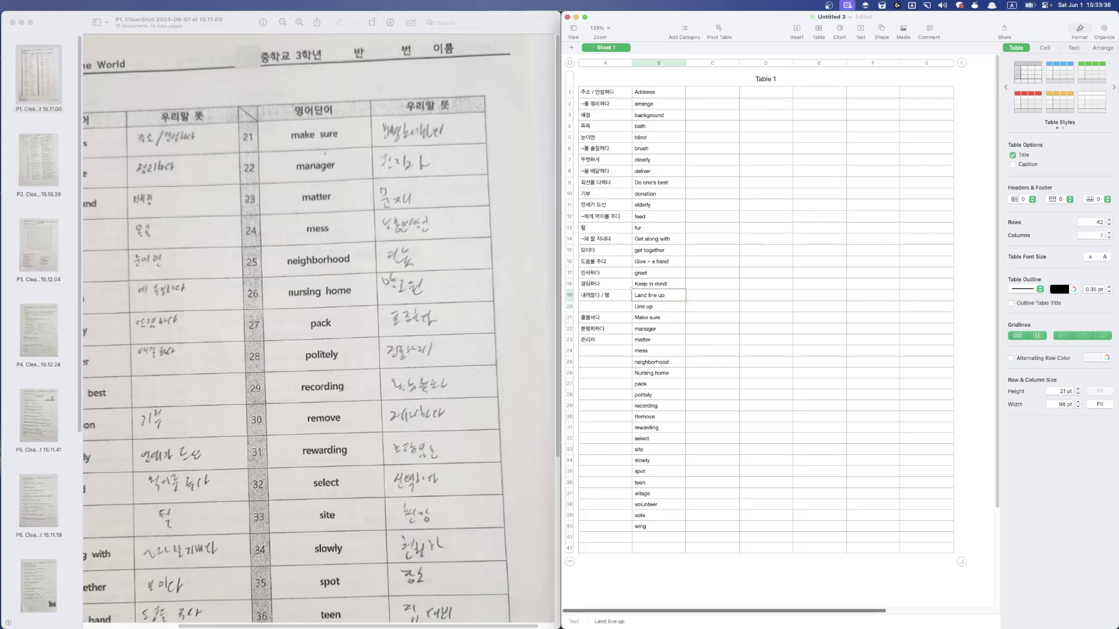
key(BackSpace)
key(BackSpace)
key(BackSpace)
key(BackSpace)
key(BackSpace)
key(BackSpace)
key(BackSpace)
key(BackSpace)
key(Return)
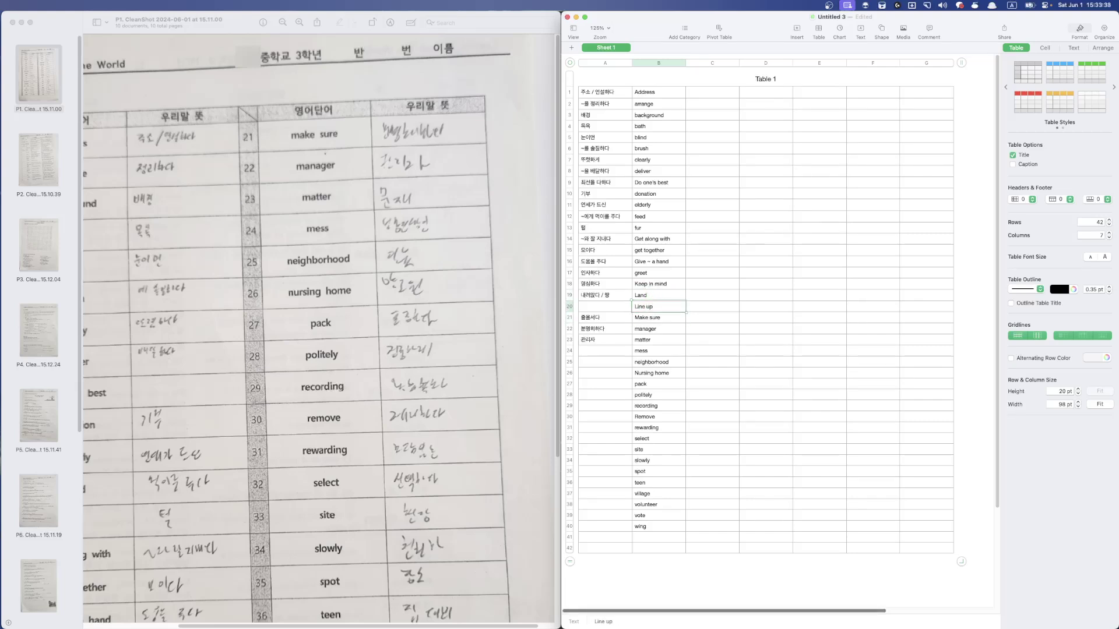
Move "줄을서다", "분명히하다" and "관리자" up one row into cells A20 to A22, beside "Line up", "Make sure" and "manager"
click(605, 318)
key(shift+Down)
key(shift+Down)
key(Delete)
key(Up)
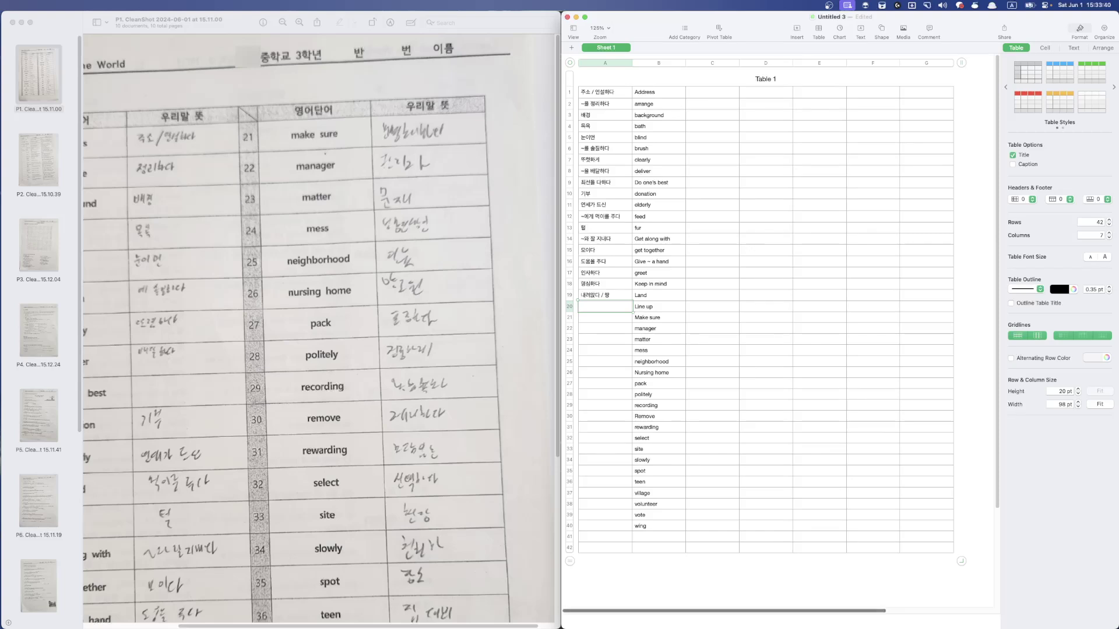
text(줄을서다 분명히하다 관리자)
Enter "문제" for "matter" in cell A23 and "엉망" for "mess" in cell A24
click(605, 339)
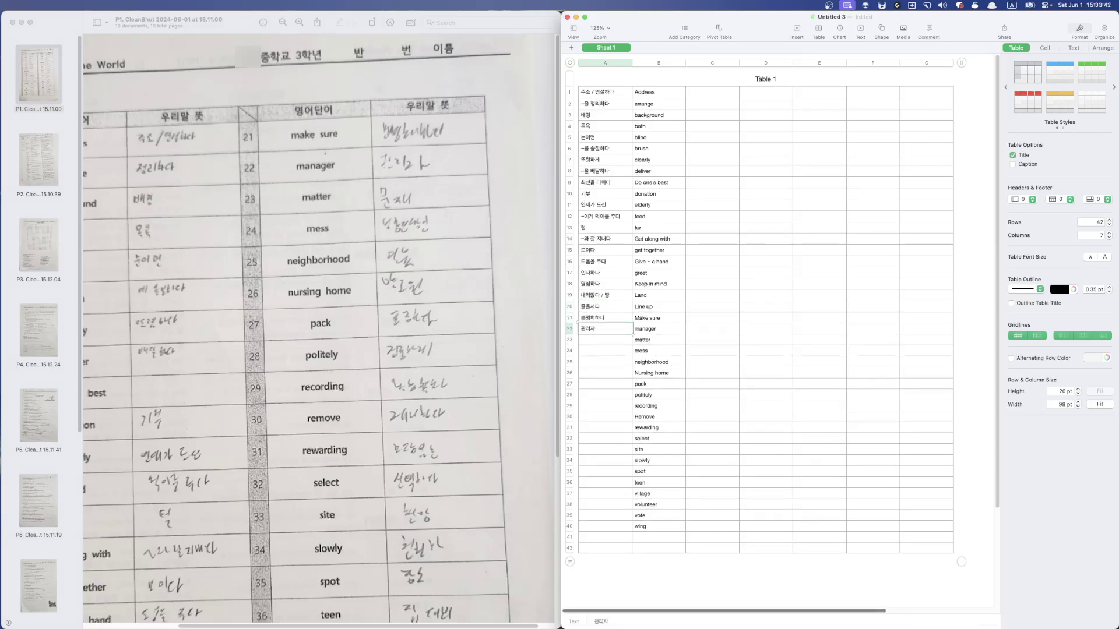
text(s)
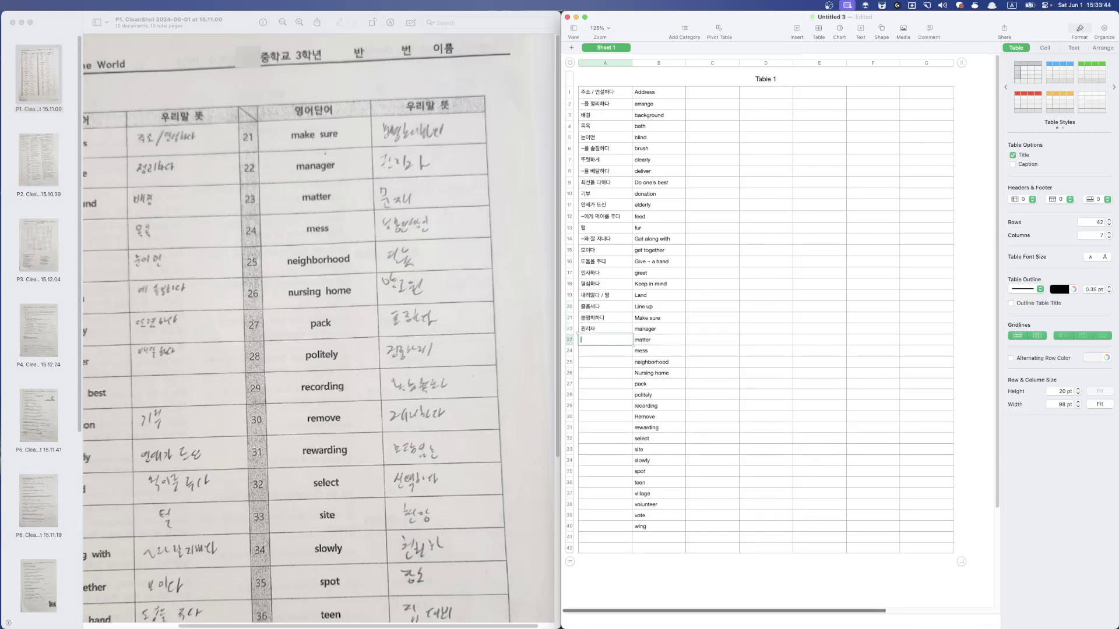
text(answp)
key(Return)
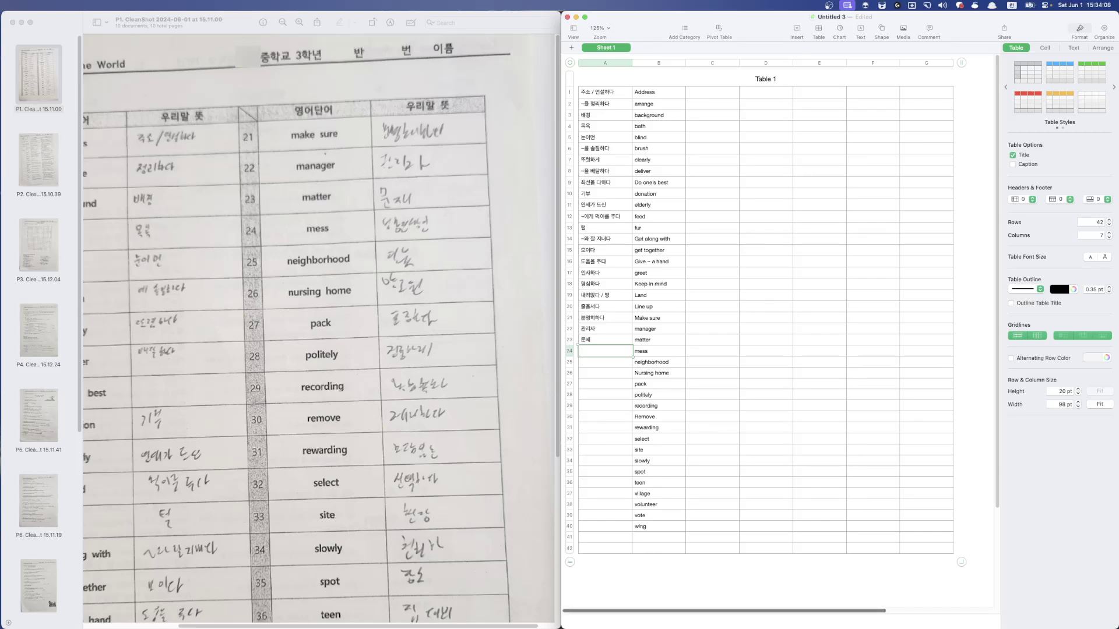
text(엉망)
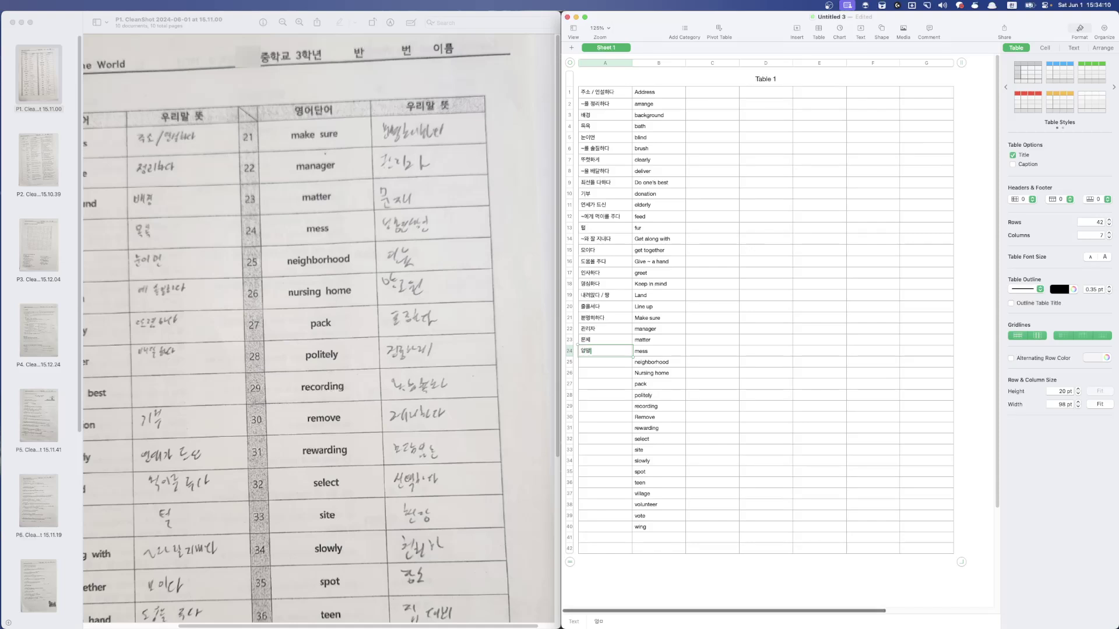
key(Return)
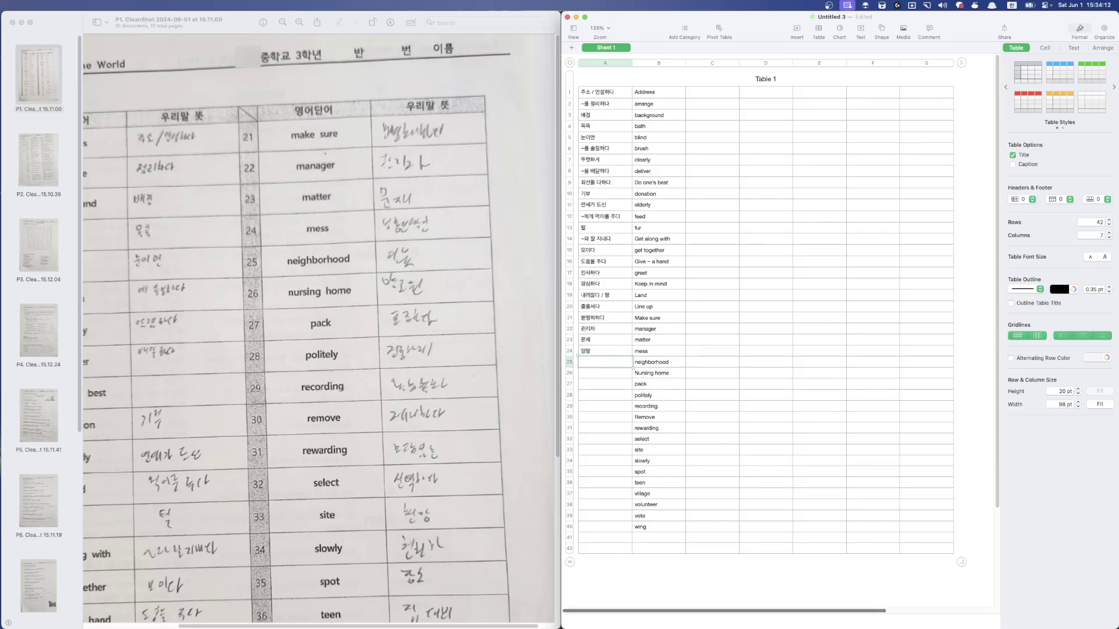
Enter "이웃", "양로원" and "~을 포장하다" in cells A25 to A27, from "neighborhood" to "pack"
text(이웃)
key(Return)
text(양로)
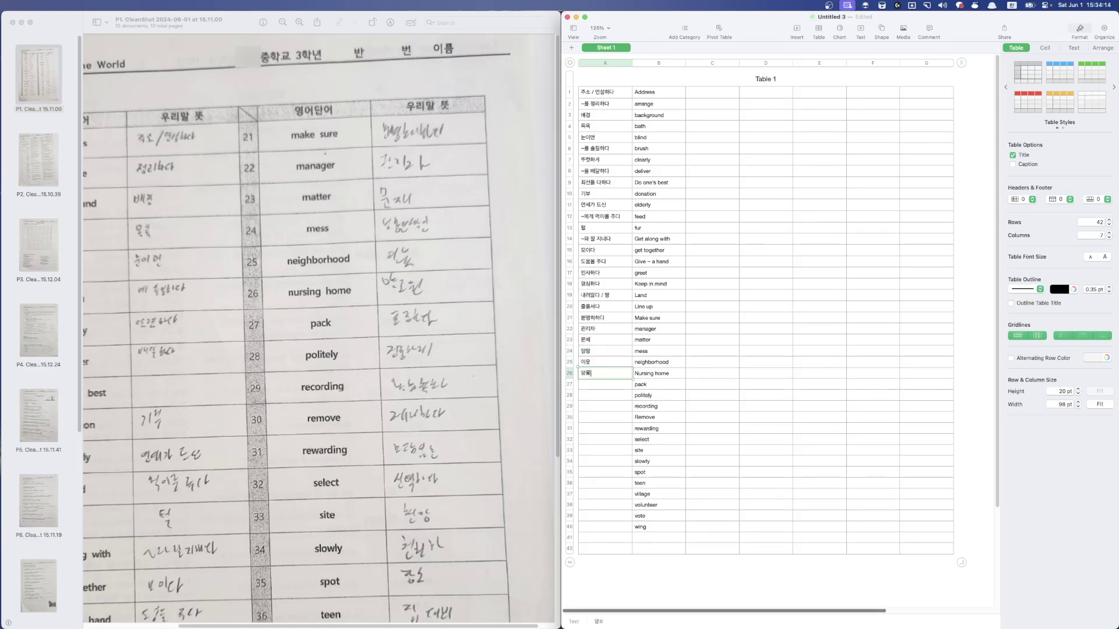
text(원)
key(Return)
text(~을 포장하다)
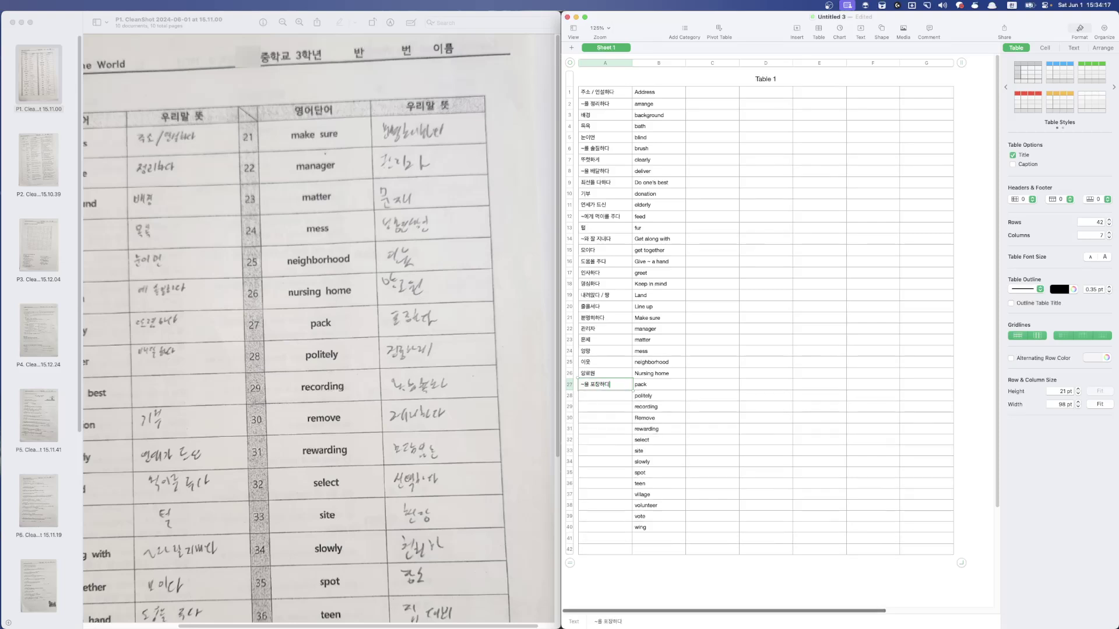
key(Return)
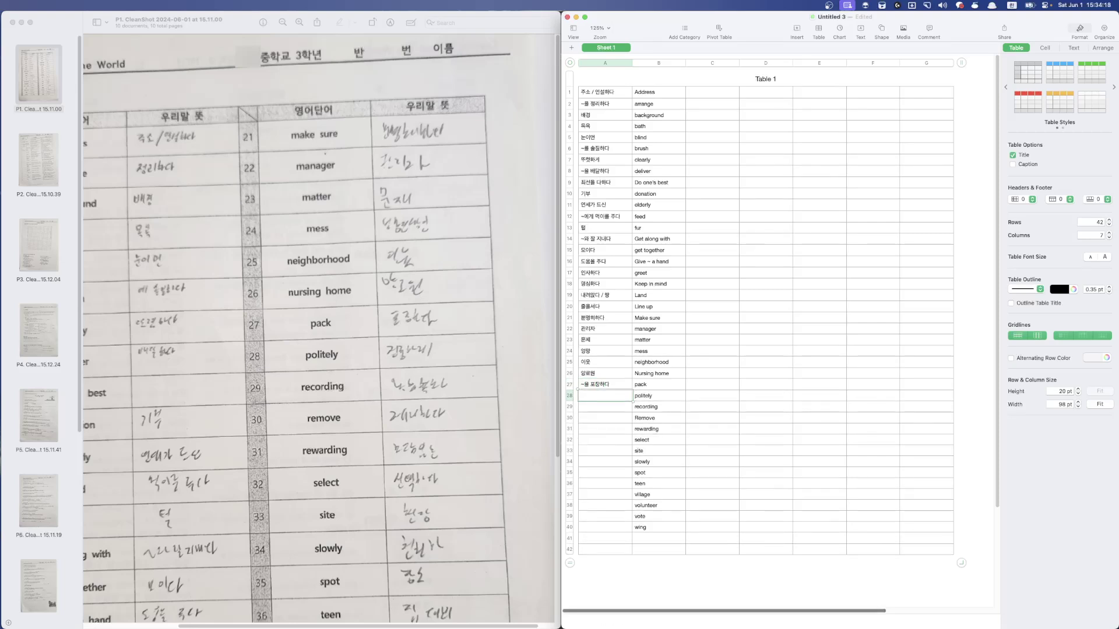
Enter "정중하게", "녹화" and "~을 제거하다" in cells A28 to A30, from "politely" to "Remove"
text(정중하게)
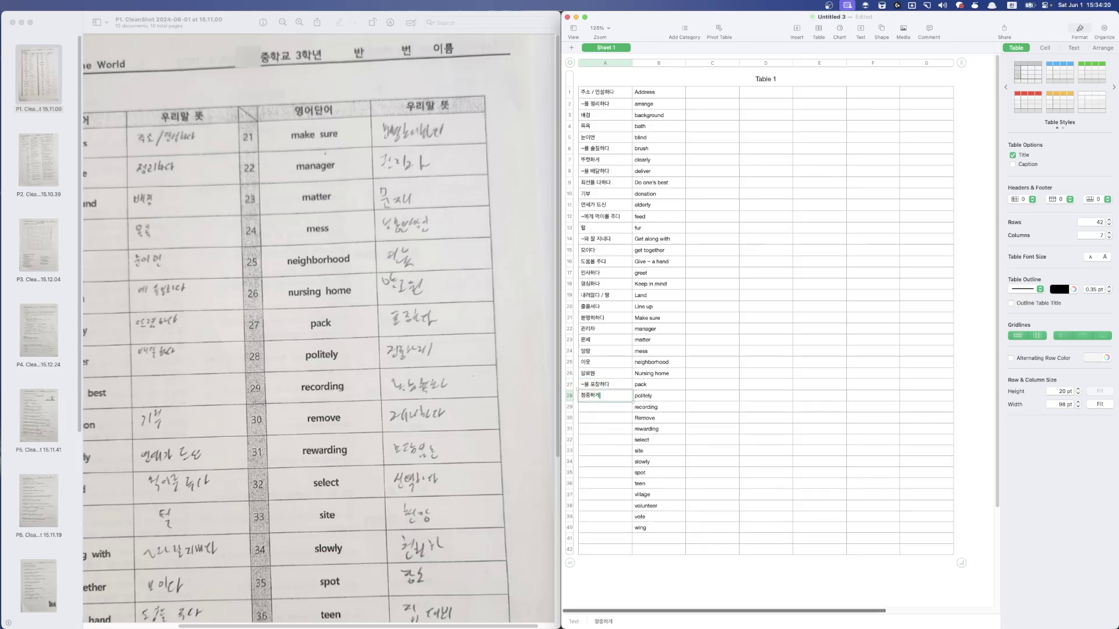
key(Return)
text(녹화)
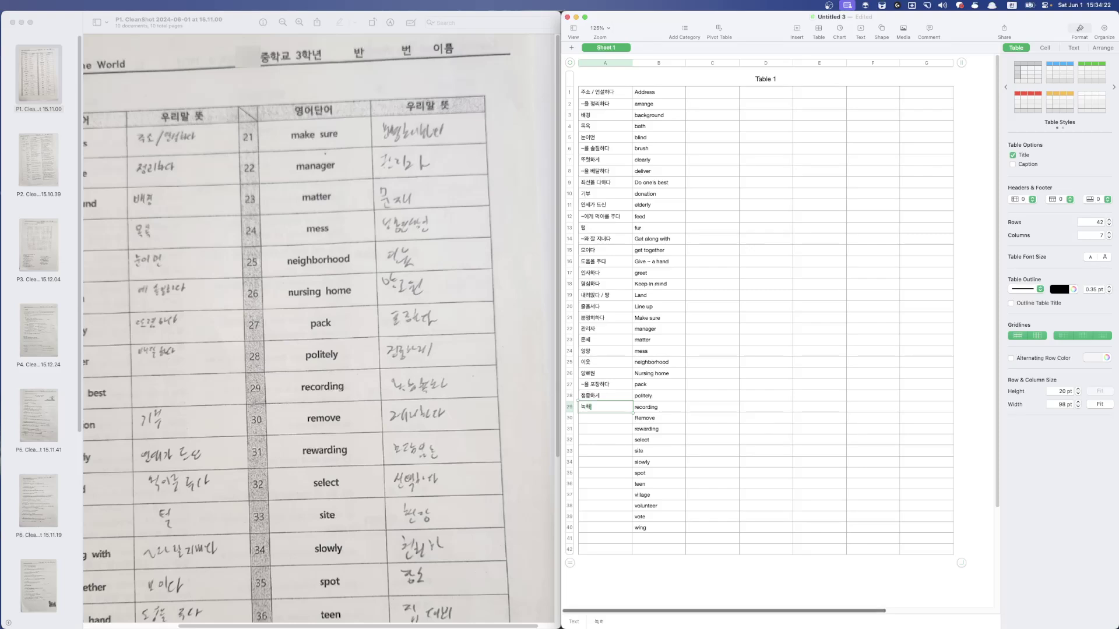
key(Return)
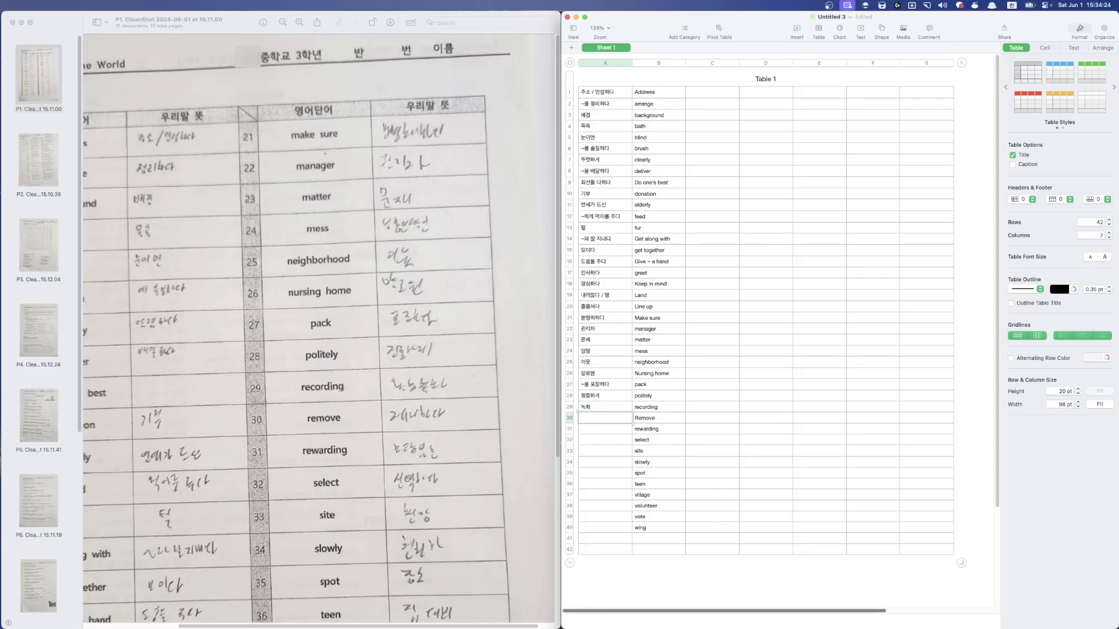
text(~을 제거하다)
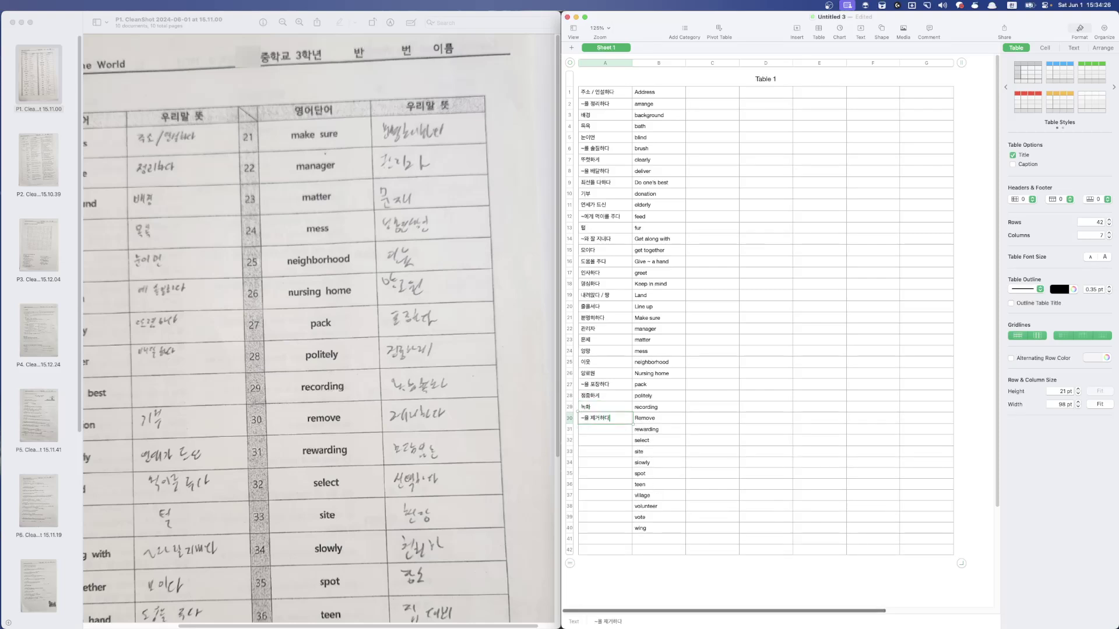
key(Return)
Enter "보람있는" for "rewarding" in cell A31 and "~을 선택하다" for "select" in cell A32
text(보람있는)
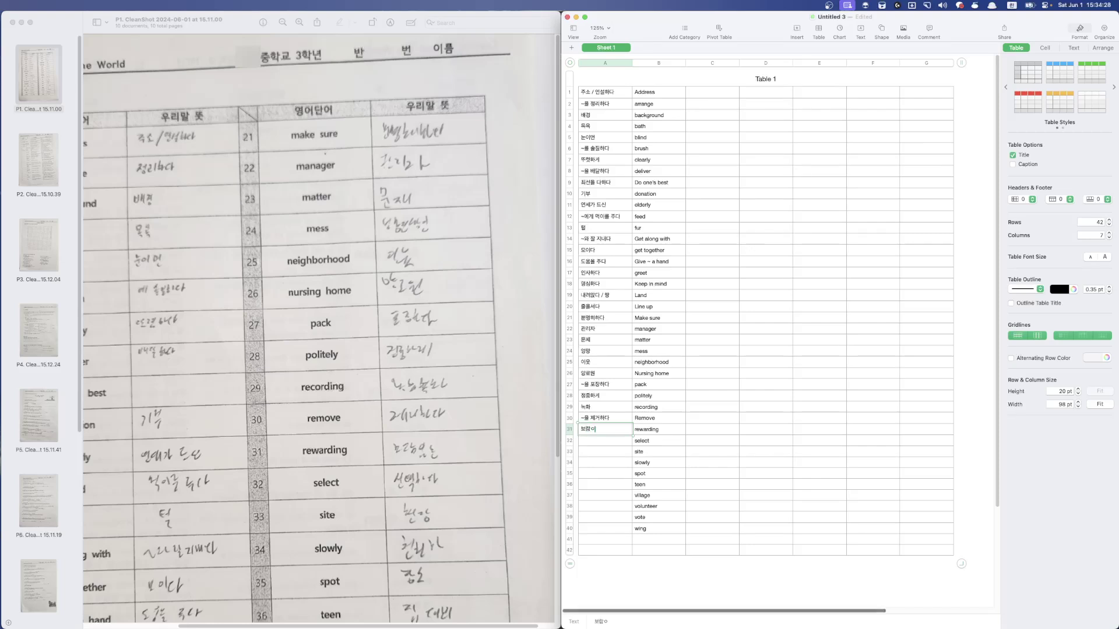
key(Return)
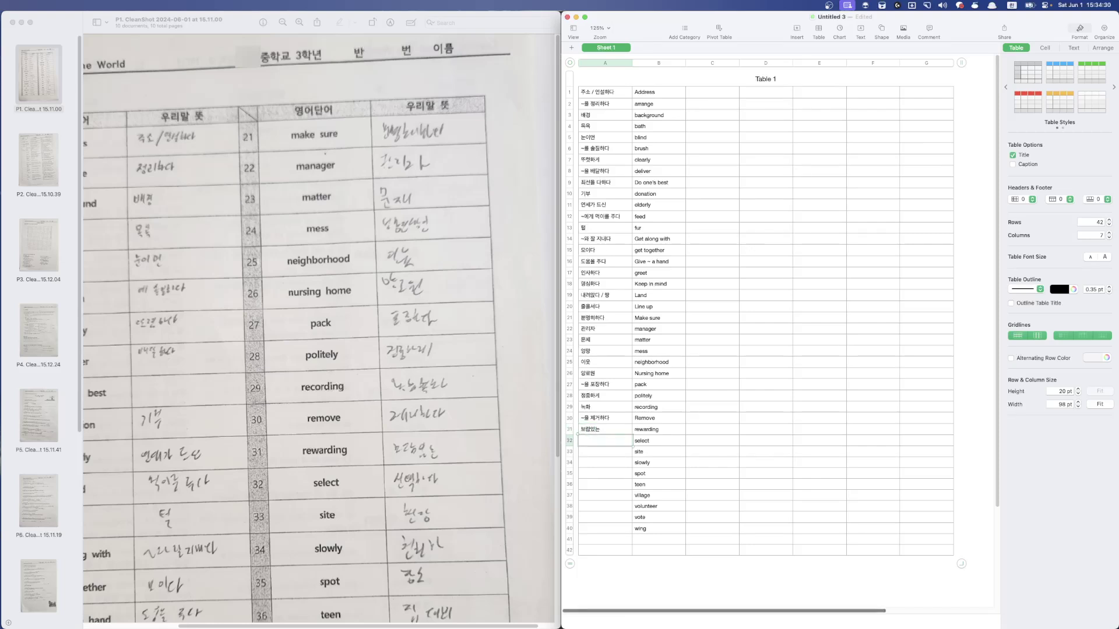
text(~을 선택하다)
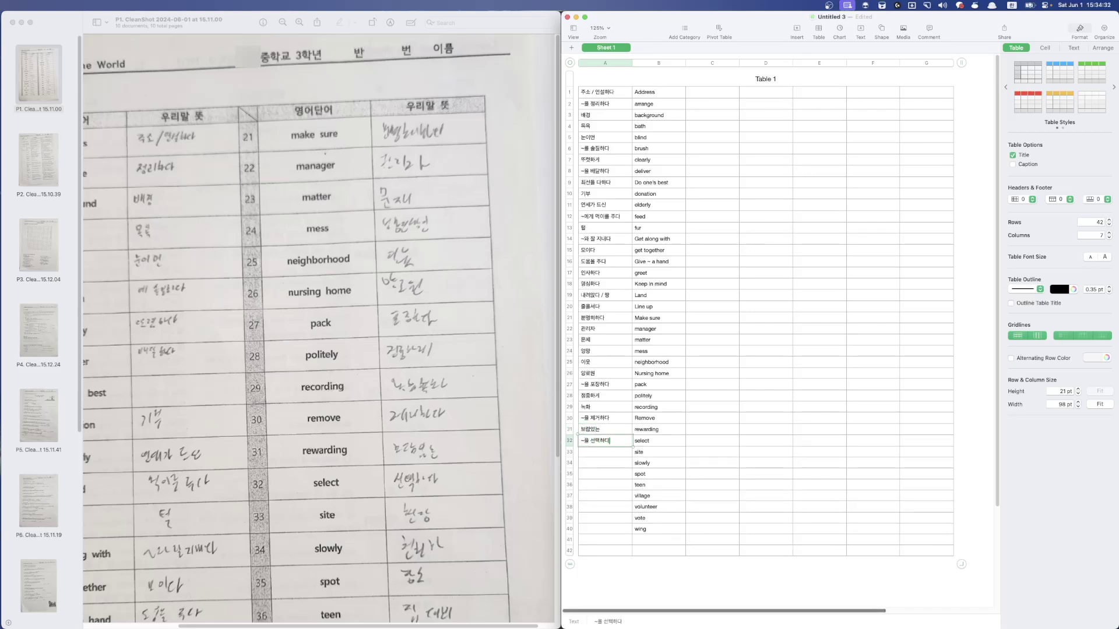
key(Return)
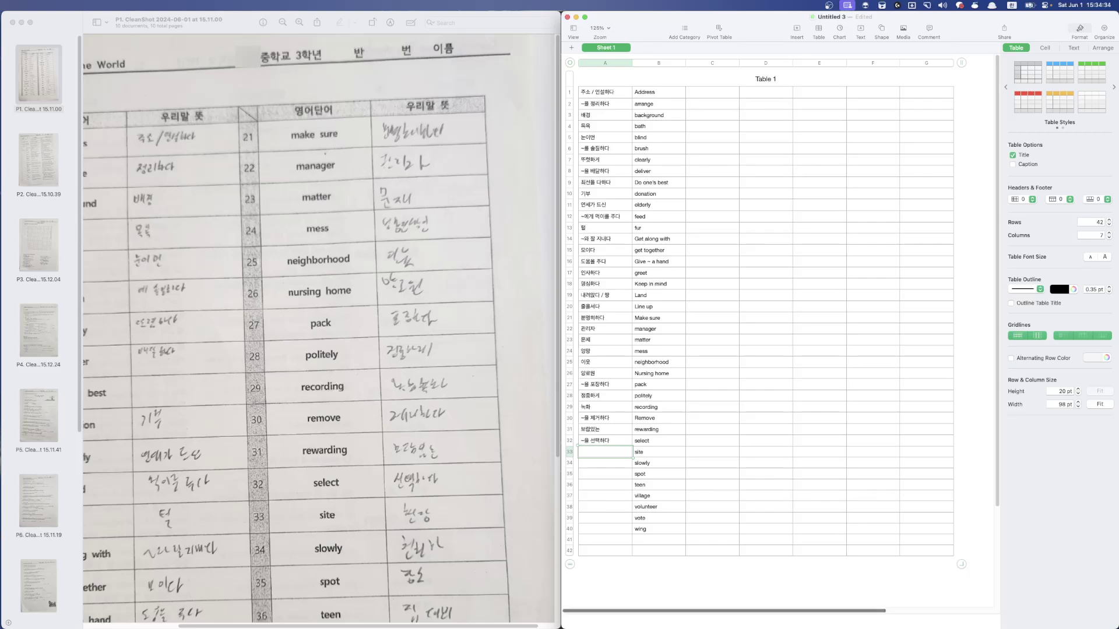
Enter "현장", "천천히" and "장소" in cells A33 to A35, from "site" to "spot"
text(현장)
key(Return)
text(천천히)
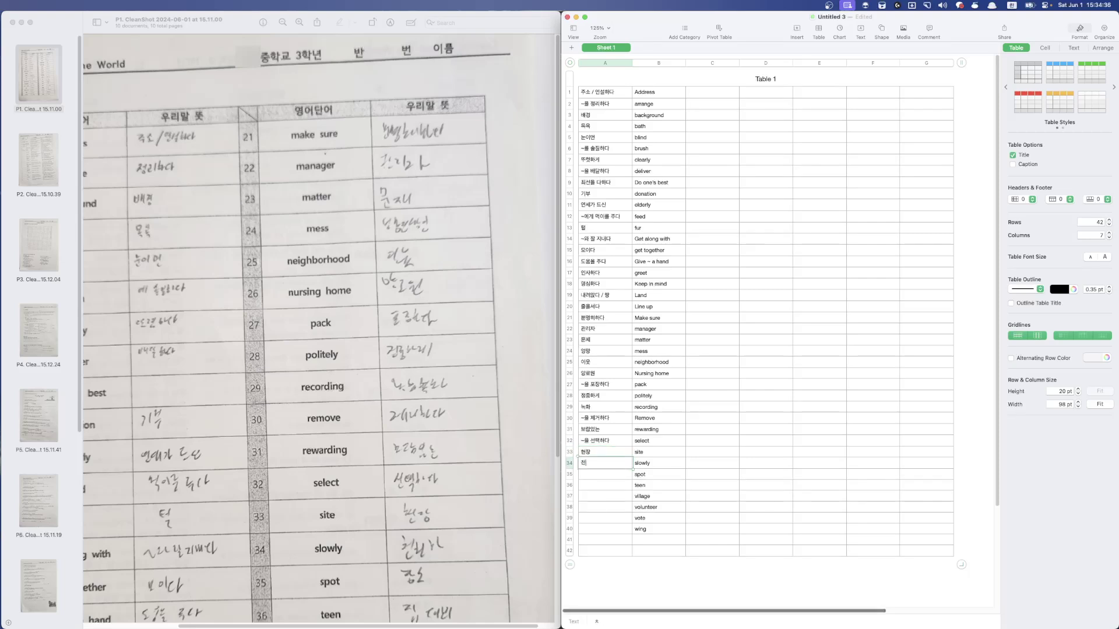
key(Return)
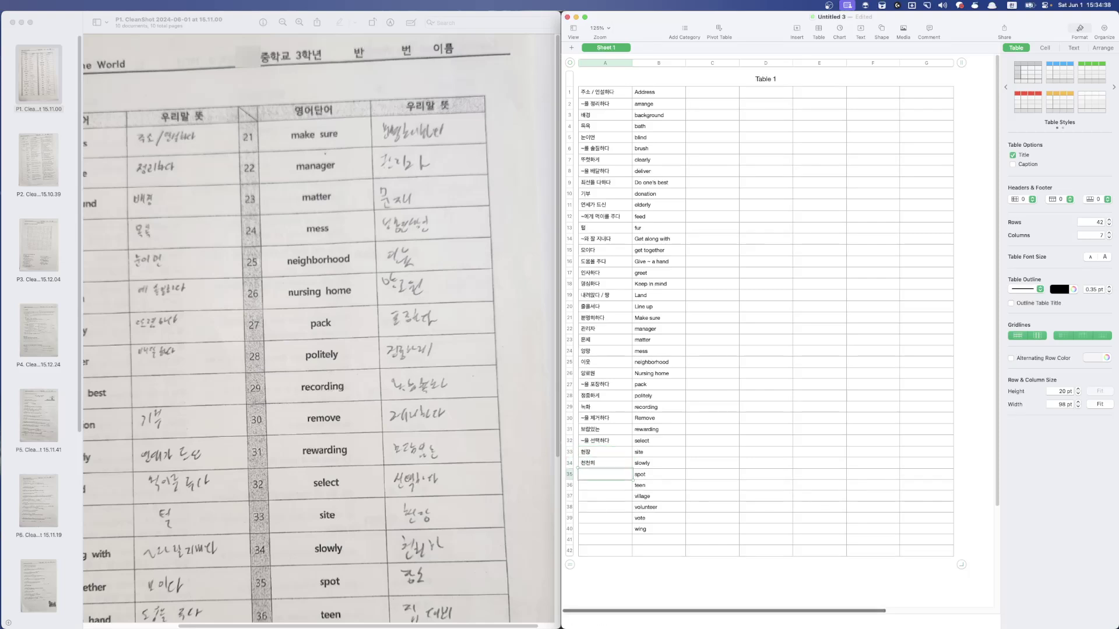
text(장소)
key(Return)
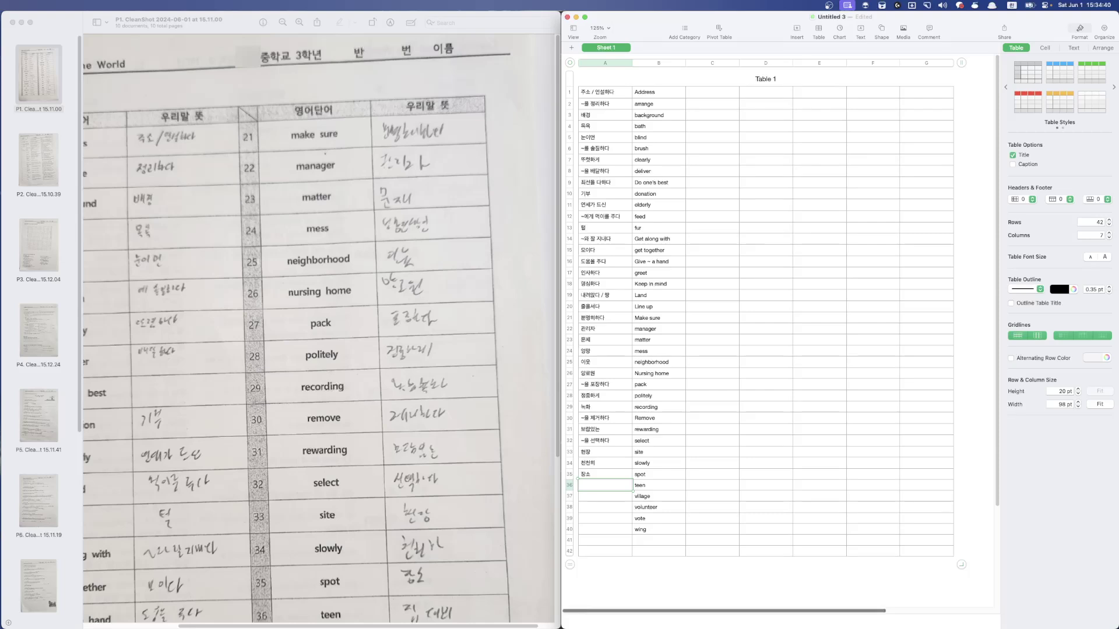
Enter "십대" for "teen" in cell A36 and "마을" for "village" in cell A37
scroll(474, 412, down, 5)
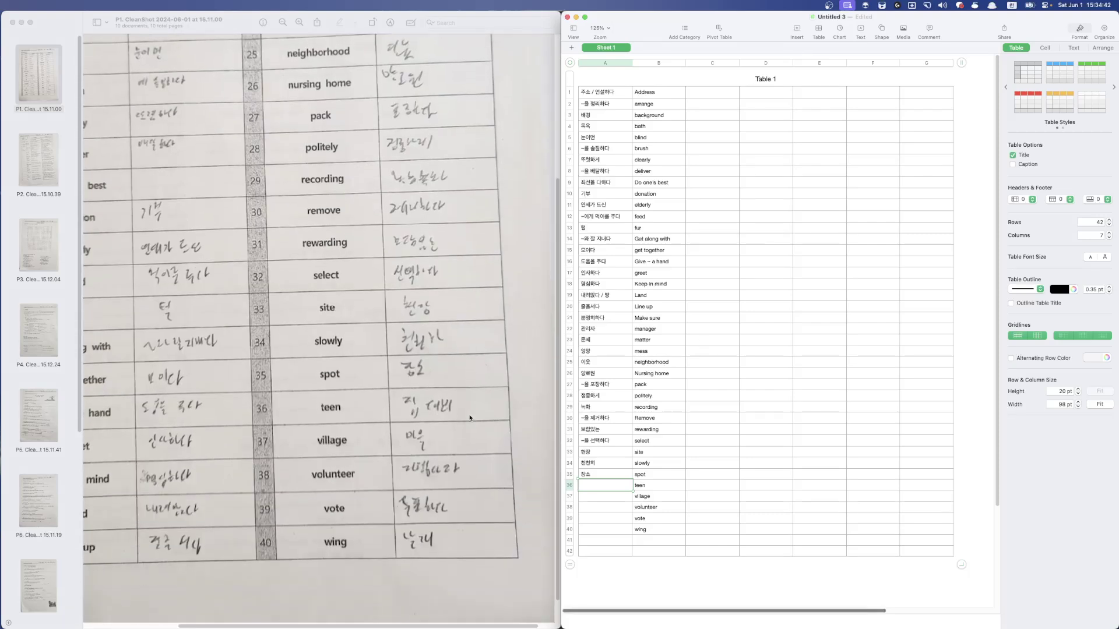
click(438, 433)
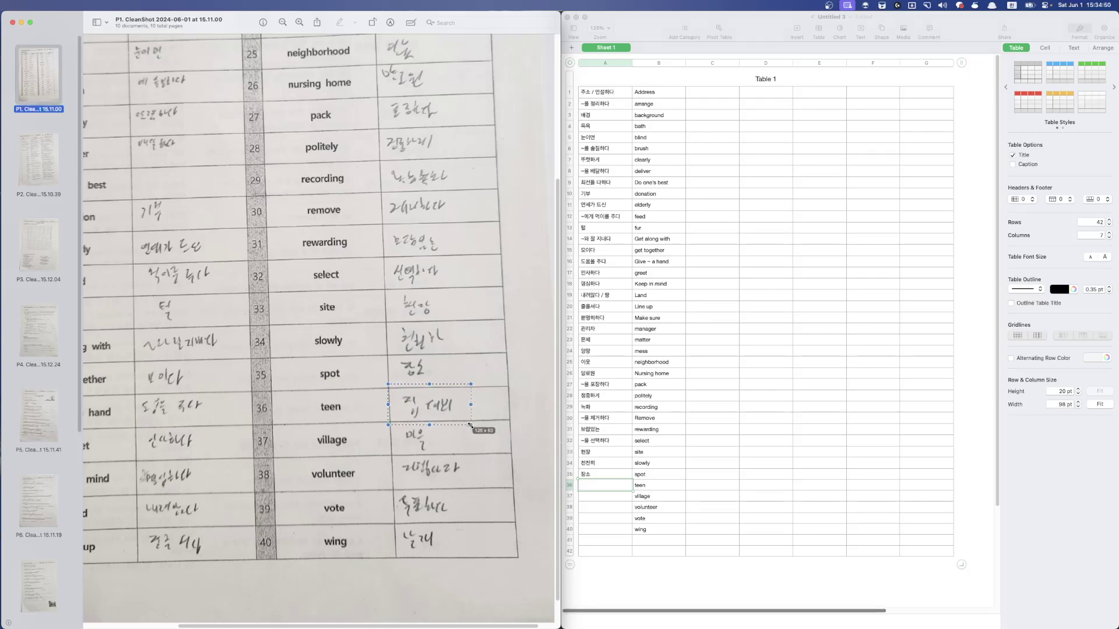
click(605, 487)
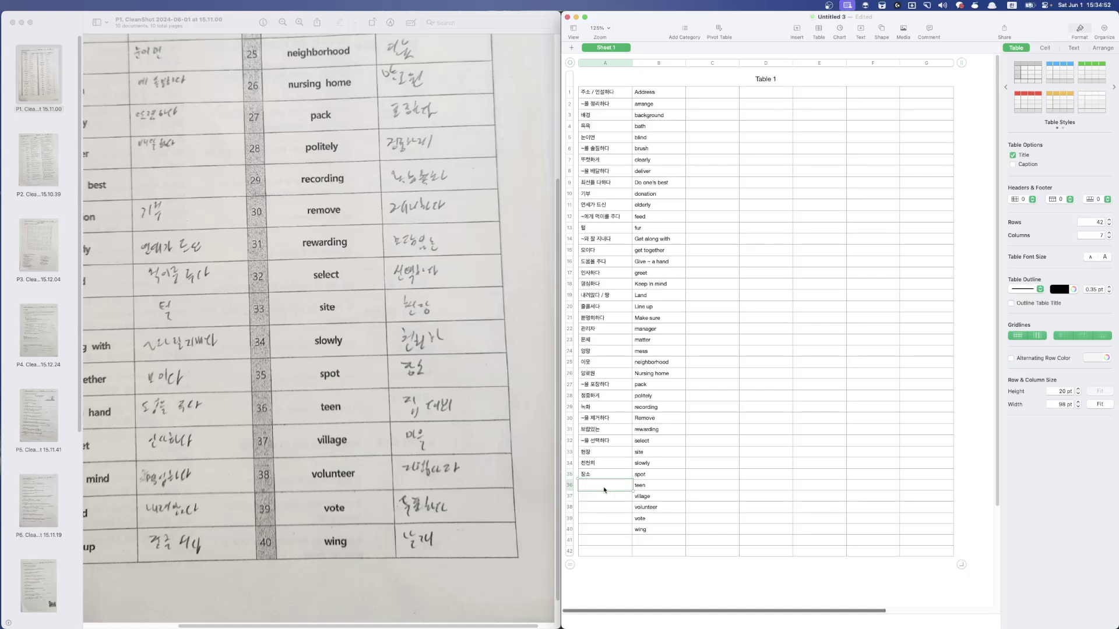
text(십대)
key(Return)
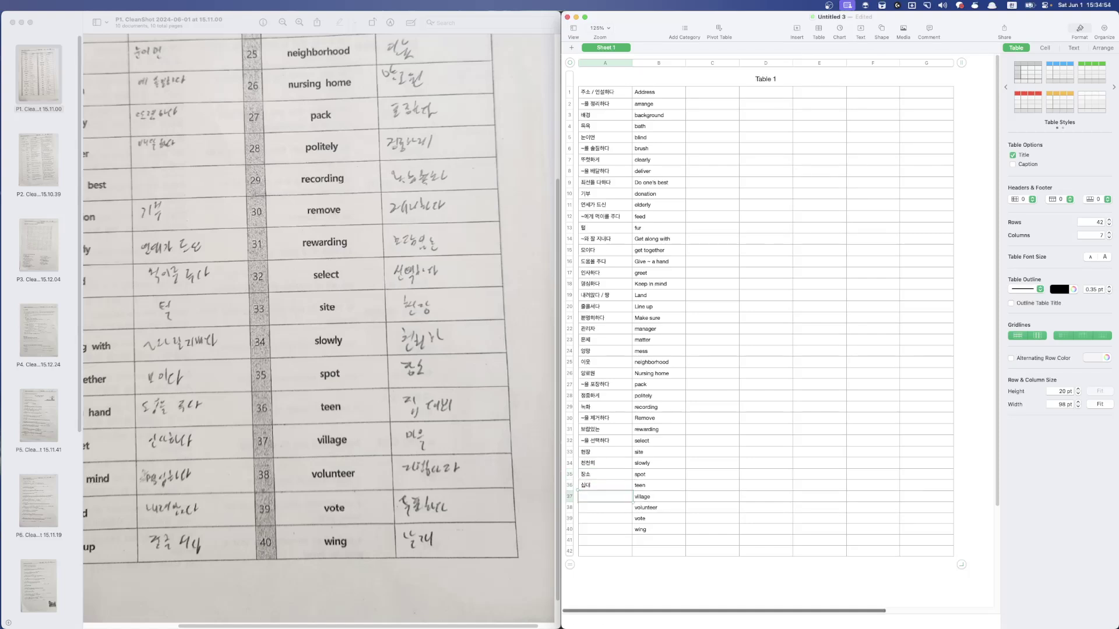
text(마을)
key(Return)
Enter "~에 투표하다" for "vote" in cell A39 and "날개" for "wing" in cell A40
key(Return)
text(~에 투)
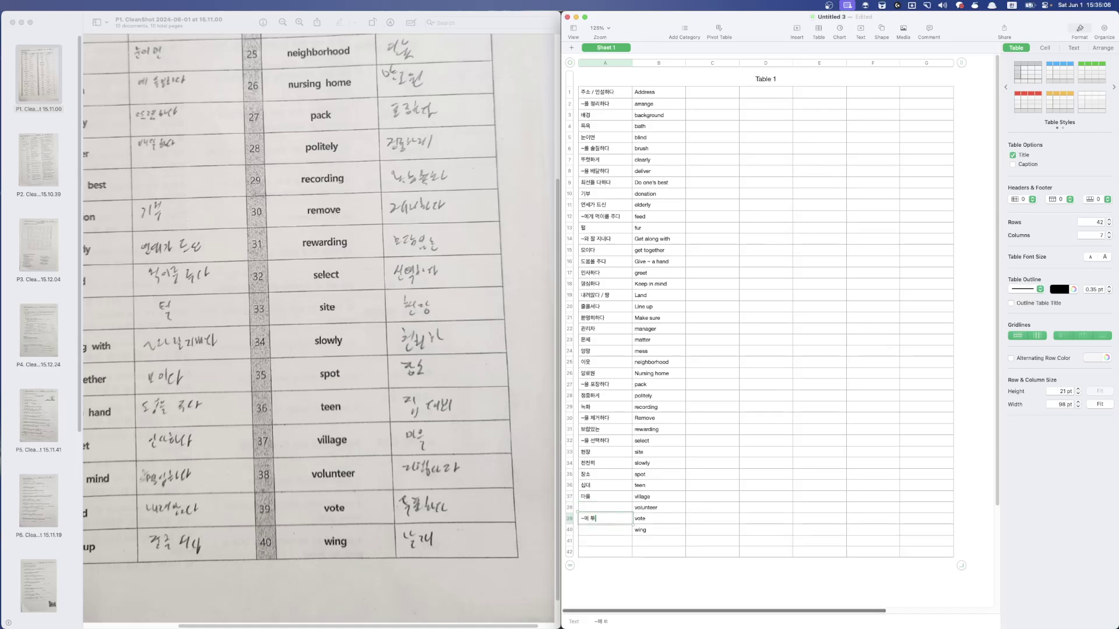
text(표하다)
key(Return)
text(개)
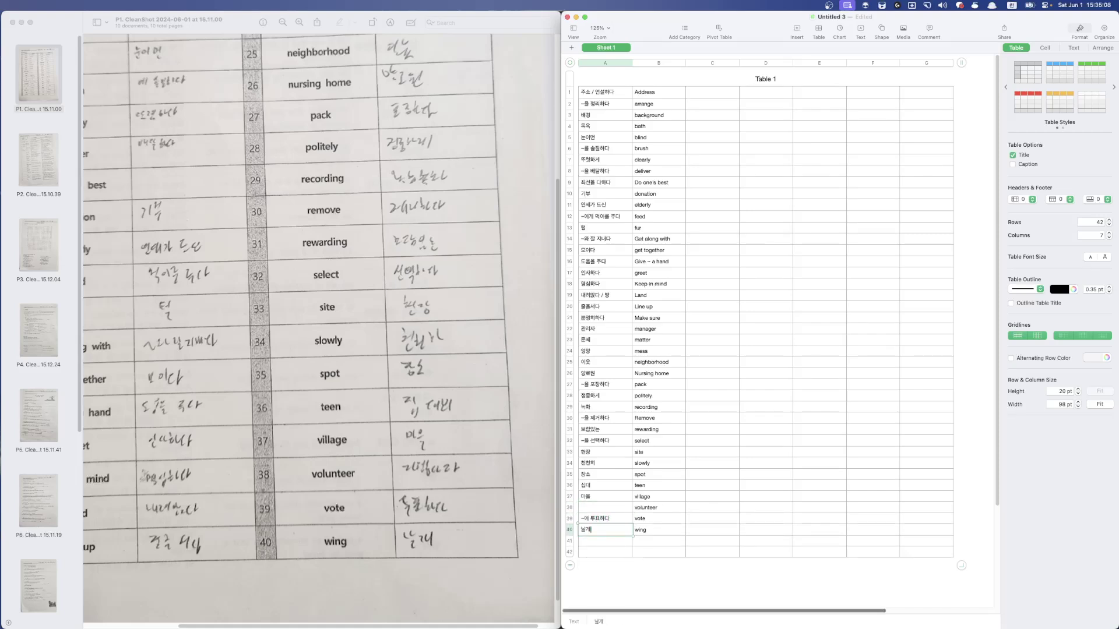
Fill the skipped cell A38 with "자원봉사" for "volunteer"
click(604, 507)
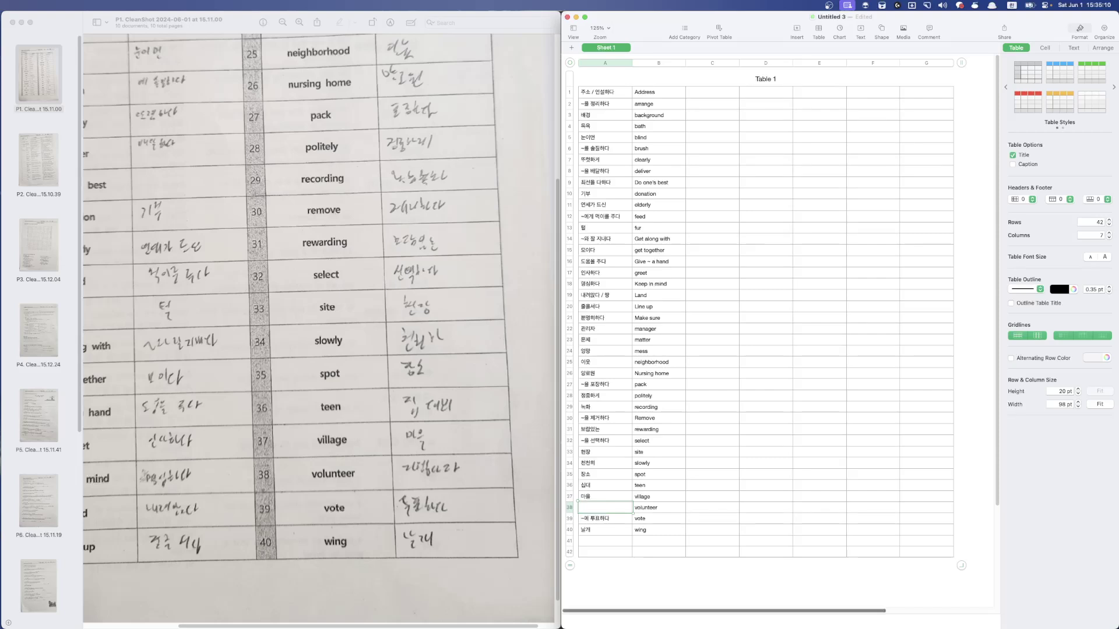
text(자원봉사)
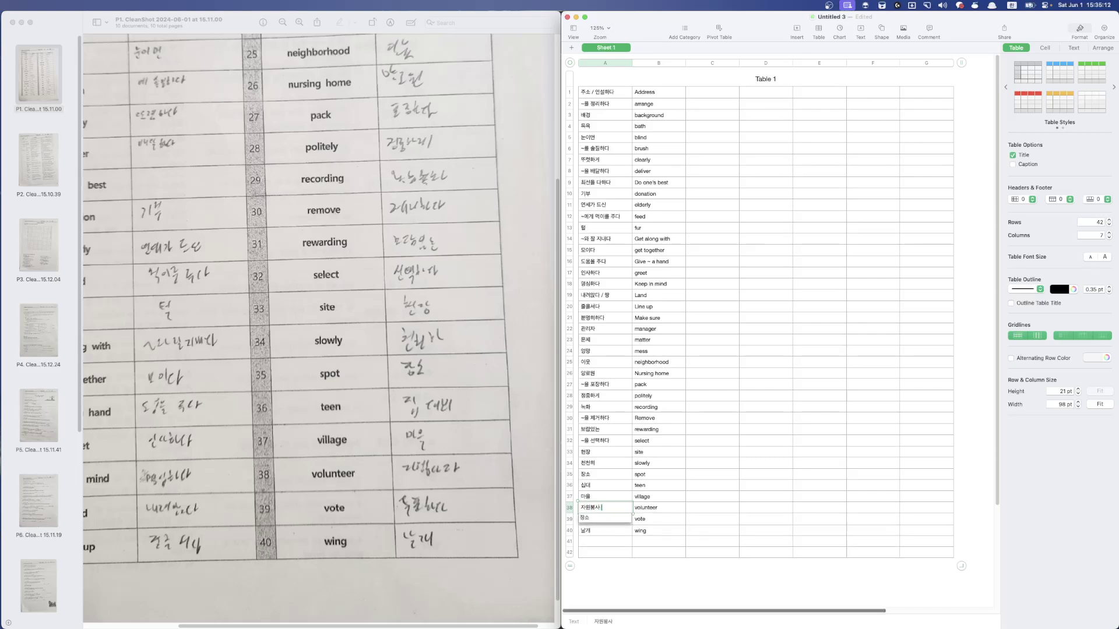
key(Return)
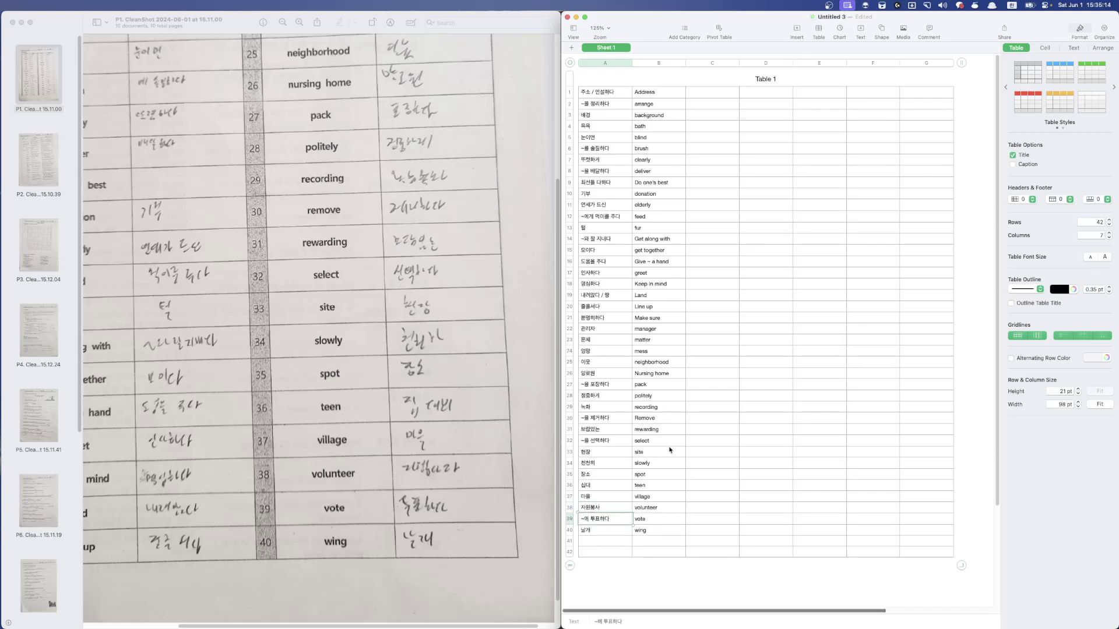
Fit the first handout page to the Preview window and capture a screenshot of the whole page
click(645, 193)
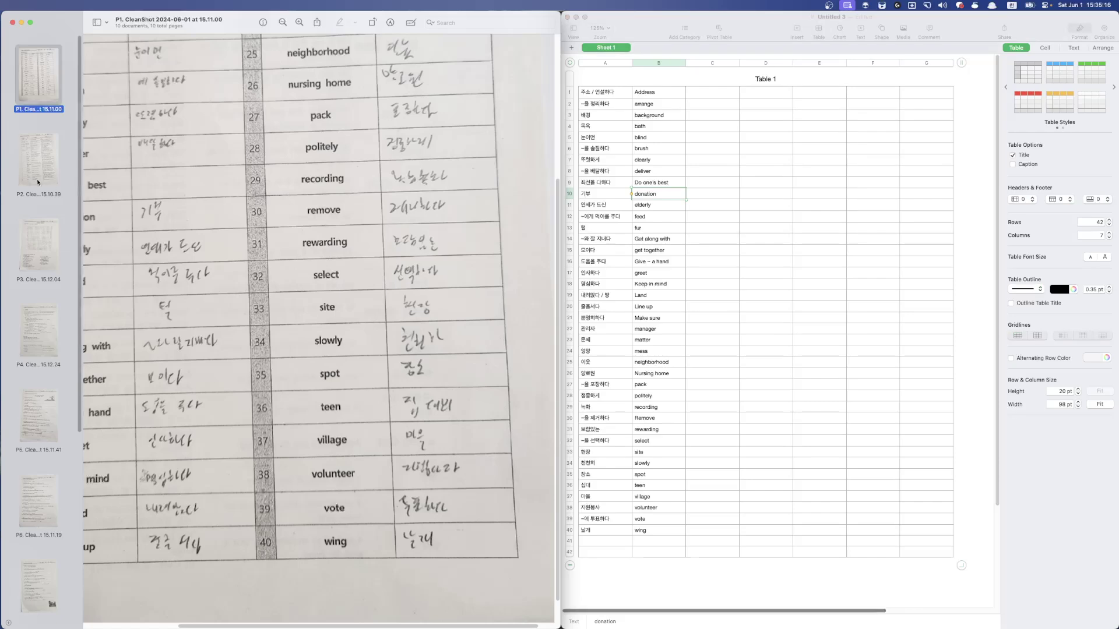
click(39, 160)
key(Up)
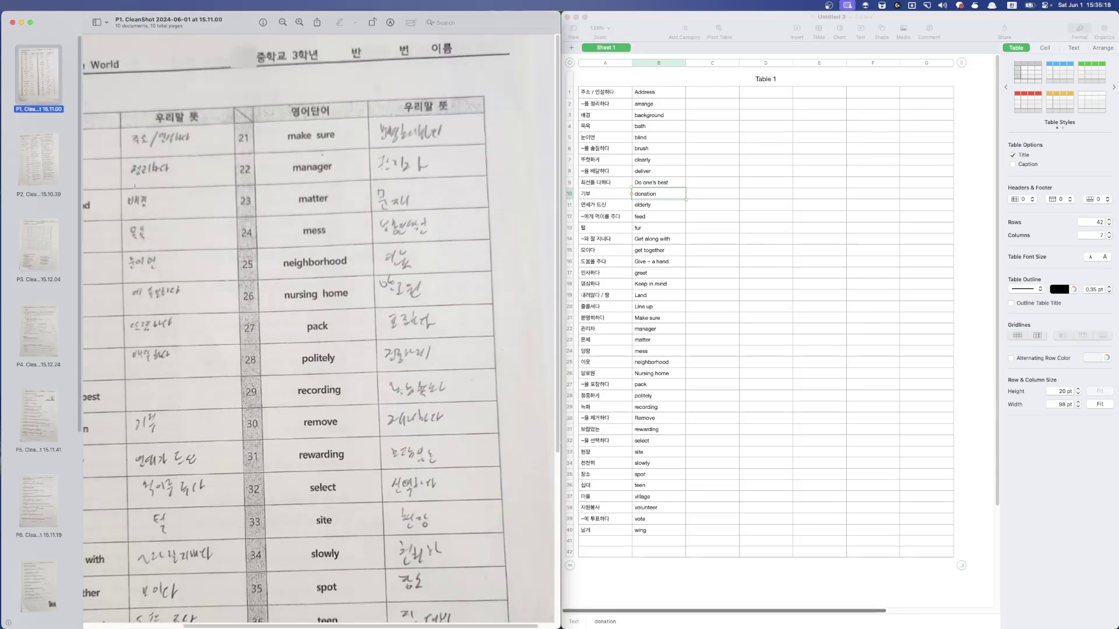
key(cmd+9)
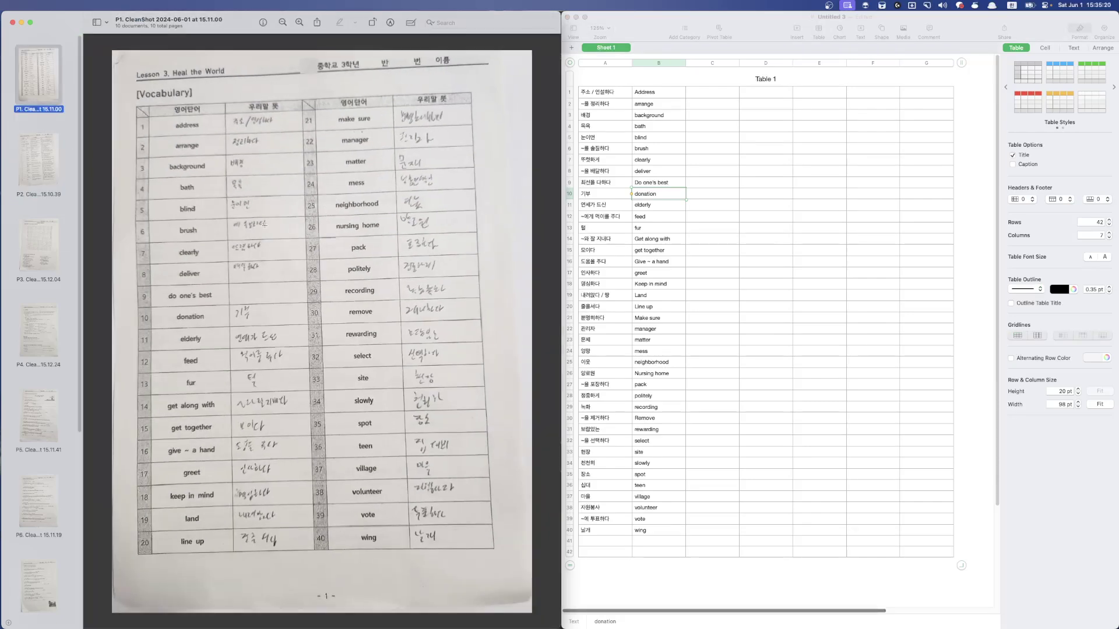
drag(113, 51, 531, 612)
Switch to the Obsidian note "LJR class 05-03" and insert a current timestamp directly under the "생각" heading, above the 15:27:06 entry
key(super+Tab)
key(super+Tab)
key(super+Tab)
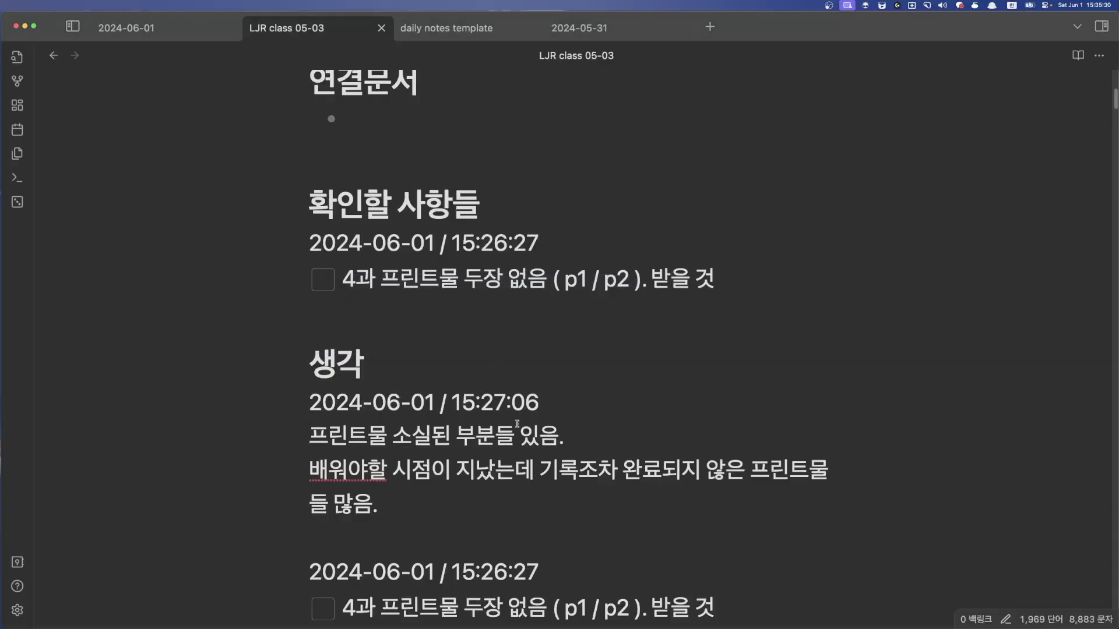
click(593, 430)
key(Up)
key(super+Left)
key(Return)
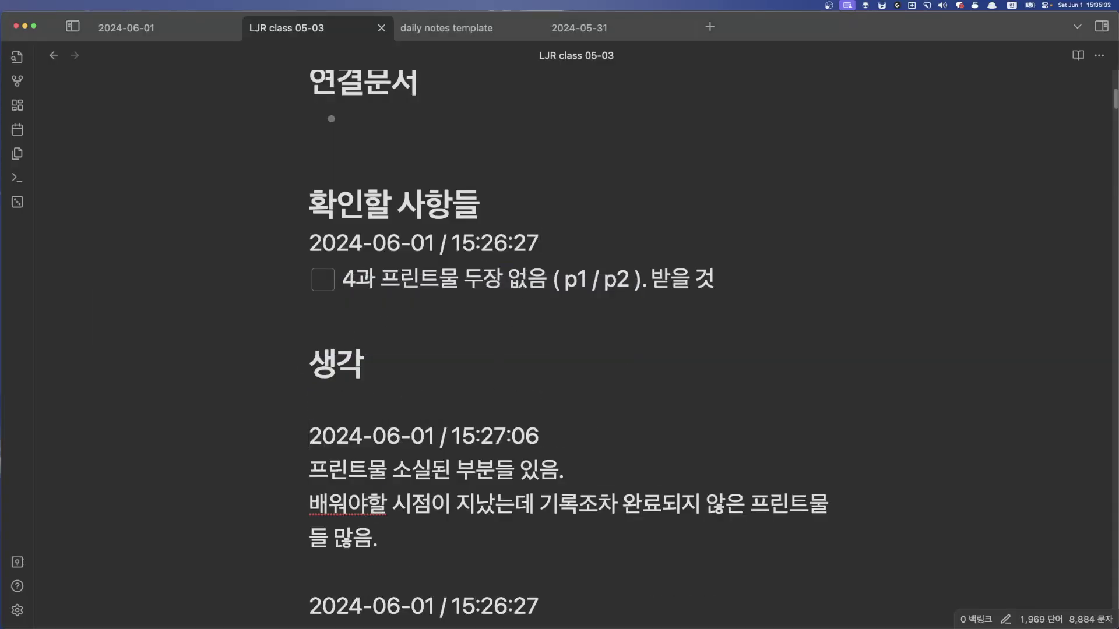
key(Return)
key(Up)
text(@now)
key(Return)
Paste the handout page screenshot under the new timestamp and add the line "3과 1페이지 용어정리 끝" below it
text(![[CleanShot 2024-06-01 at 15.35.20.png]])
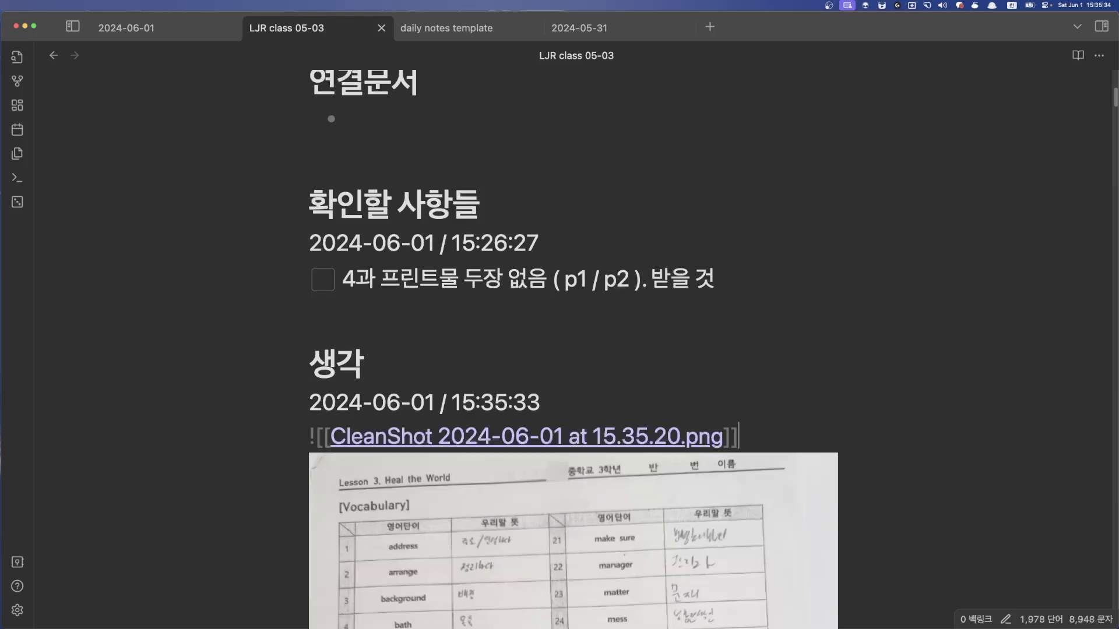
key(Return)
text(3과 1)
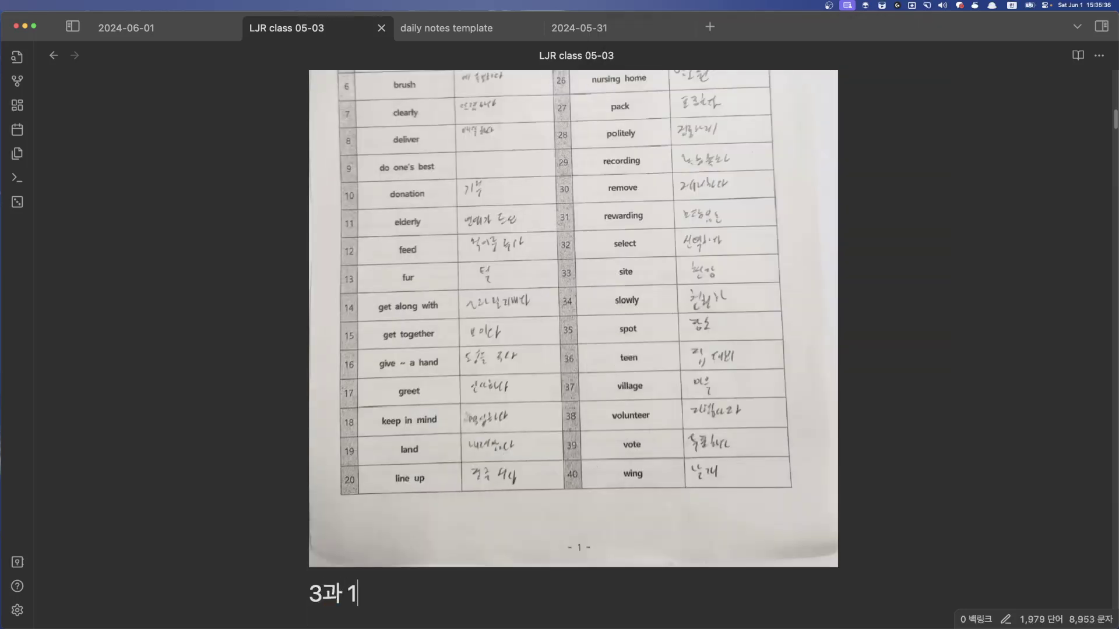
text(페이지 ㅇ용어정리 끝)
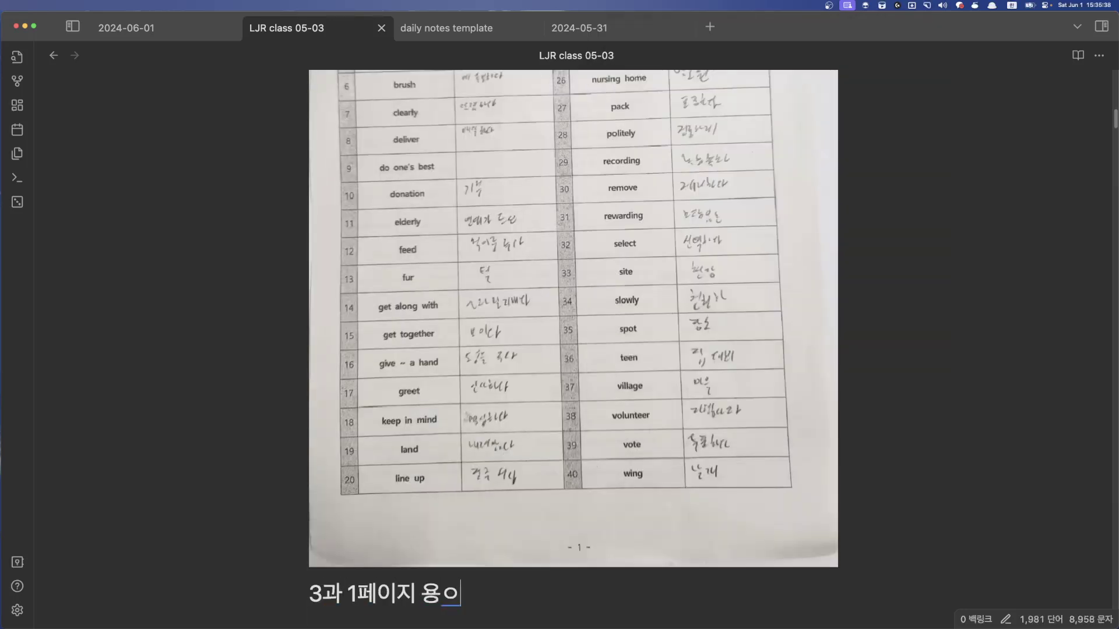
Switch back to Preview and open the second handout page
key(super+Tab)
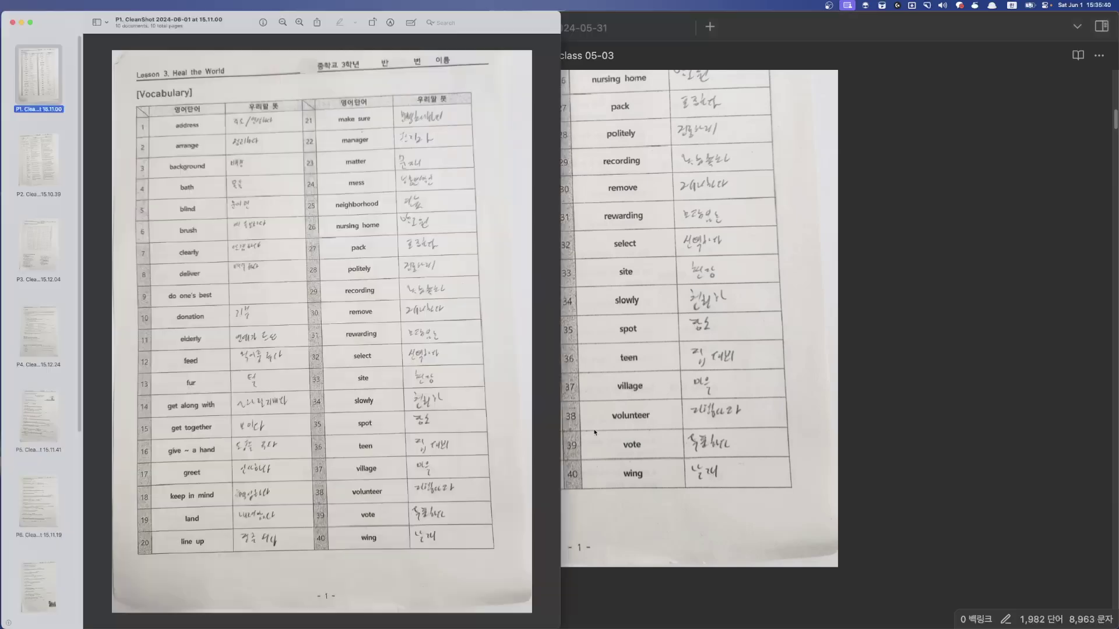
click(41, 158)
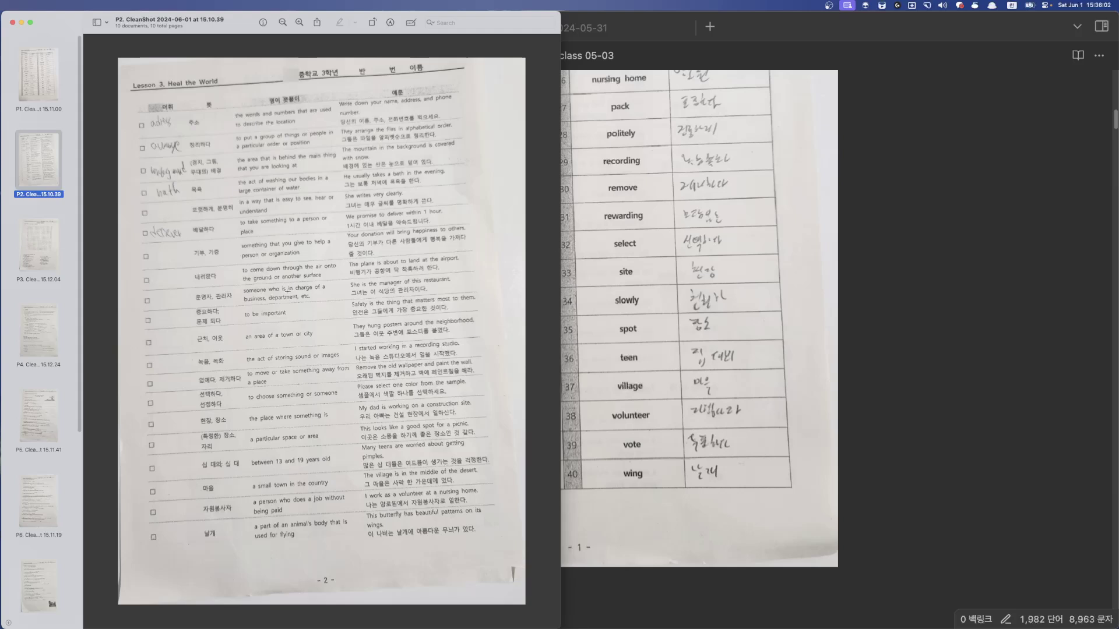
click(371, 22)
click(371, 22)
click(372, 23)
click(371, 23)
click(410, 24)
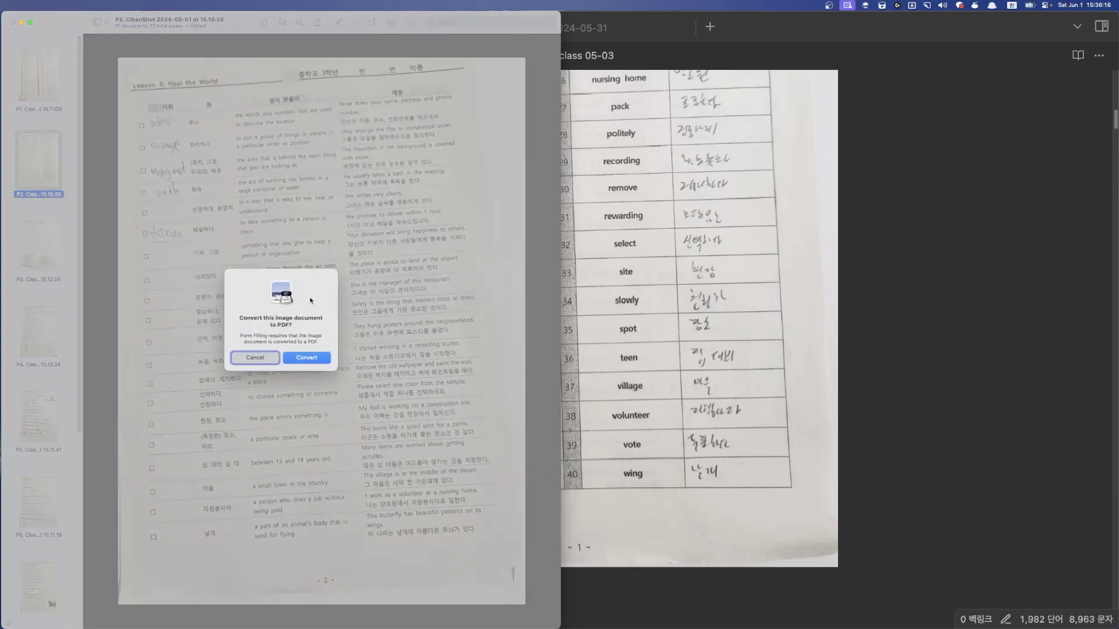
click(258, 359)
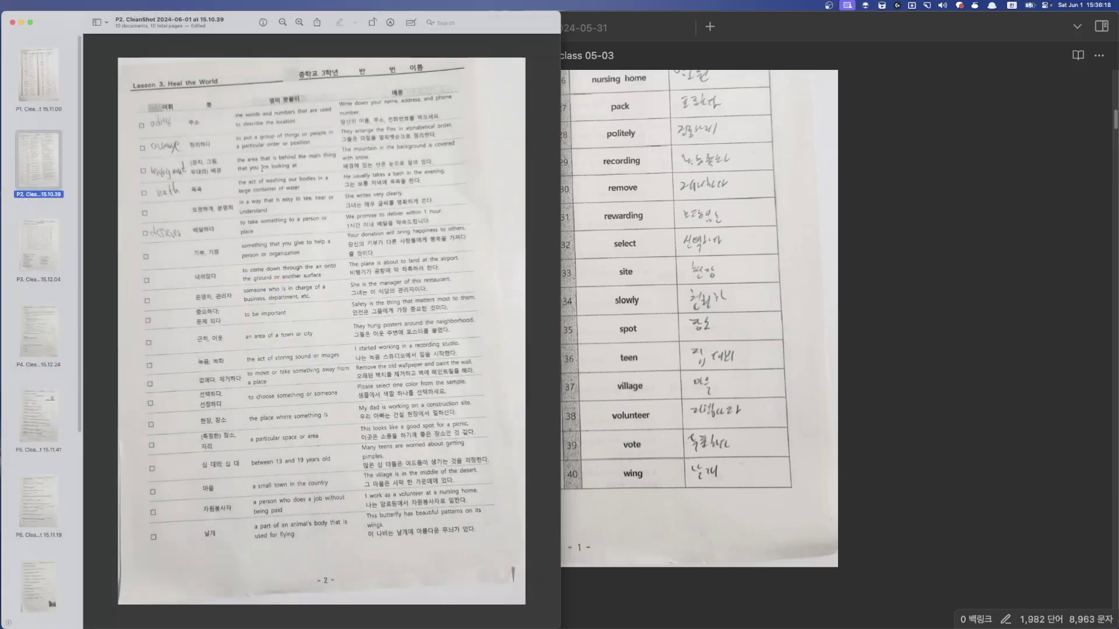
Try to select the English definition of "background" on the second handout page
drag(261, 167, 304, 173)
click(303, 173)
drag(237, 159, 301, 164)
click(340, 267)
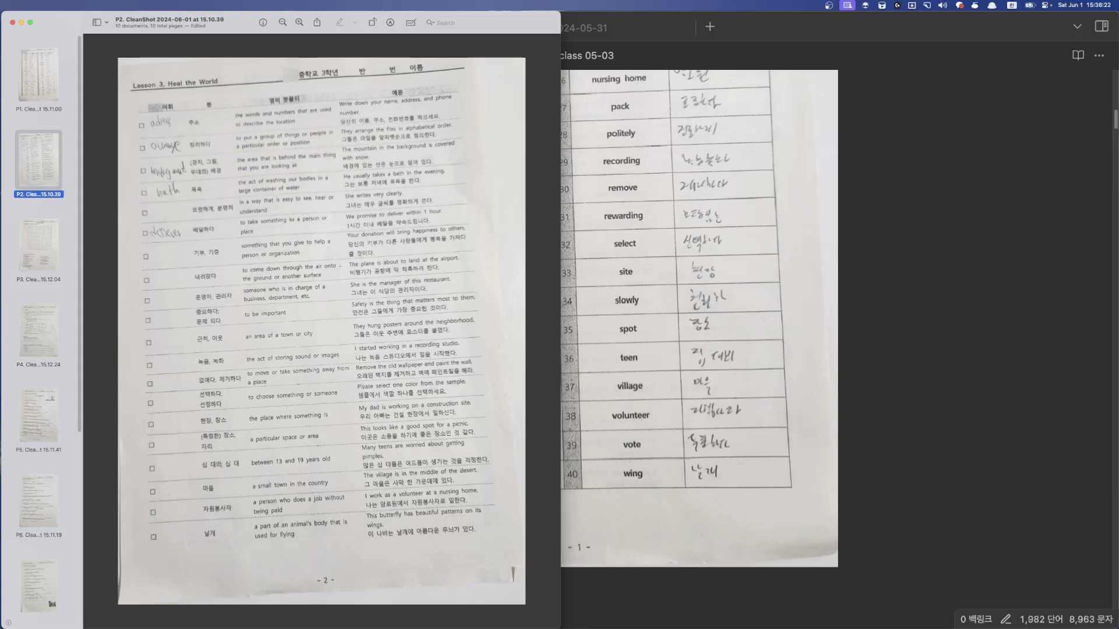